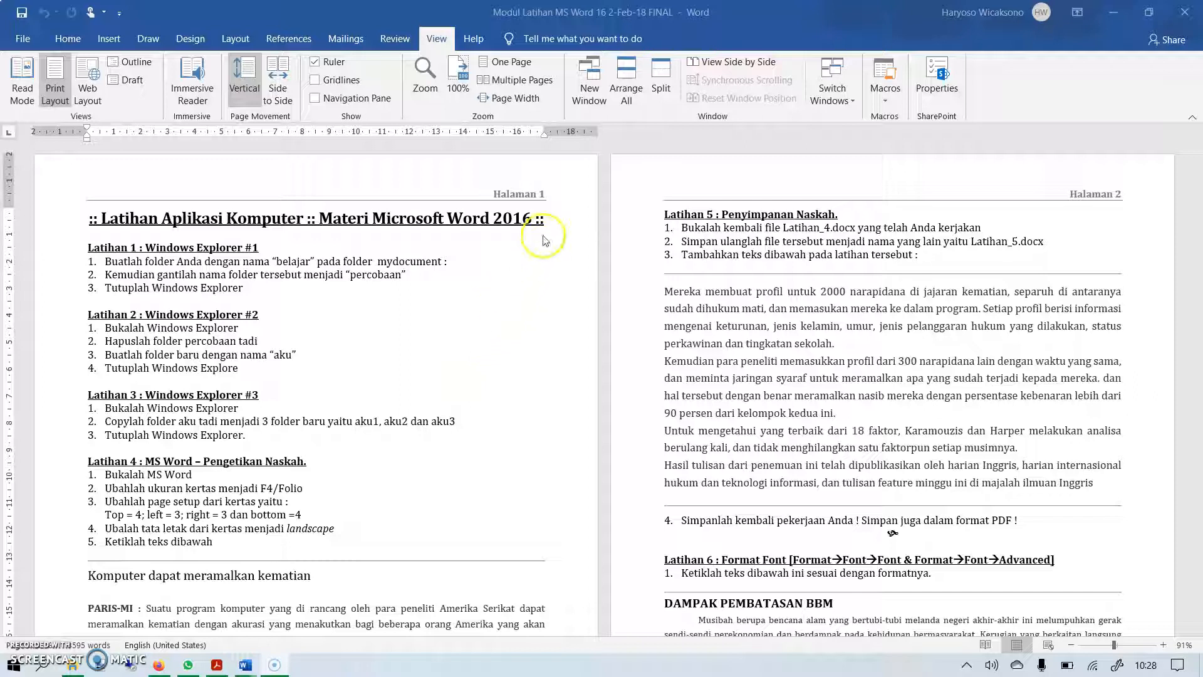
# Add "/2019" directly after "2016" in the document title.
pyautogui.click(532, 218)
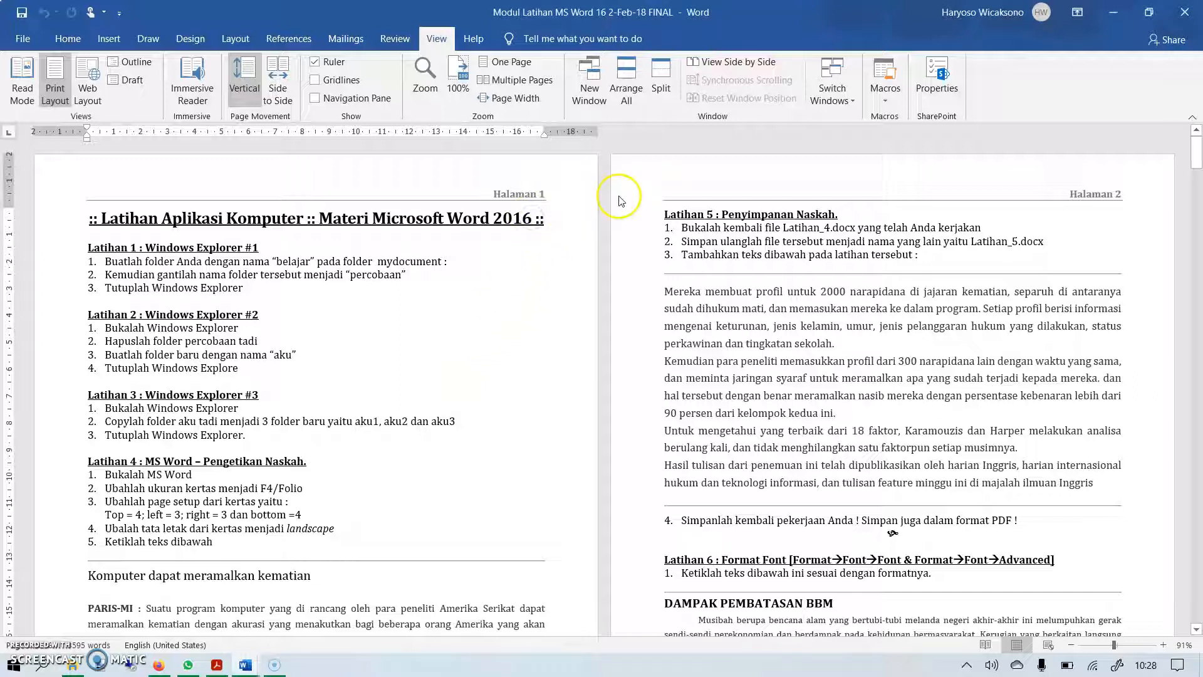
pyautogui.write('/')
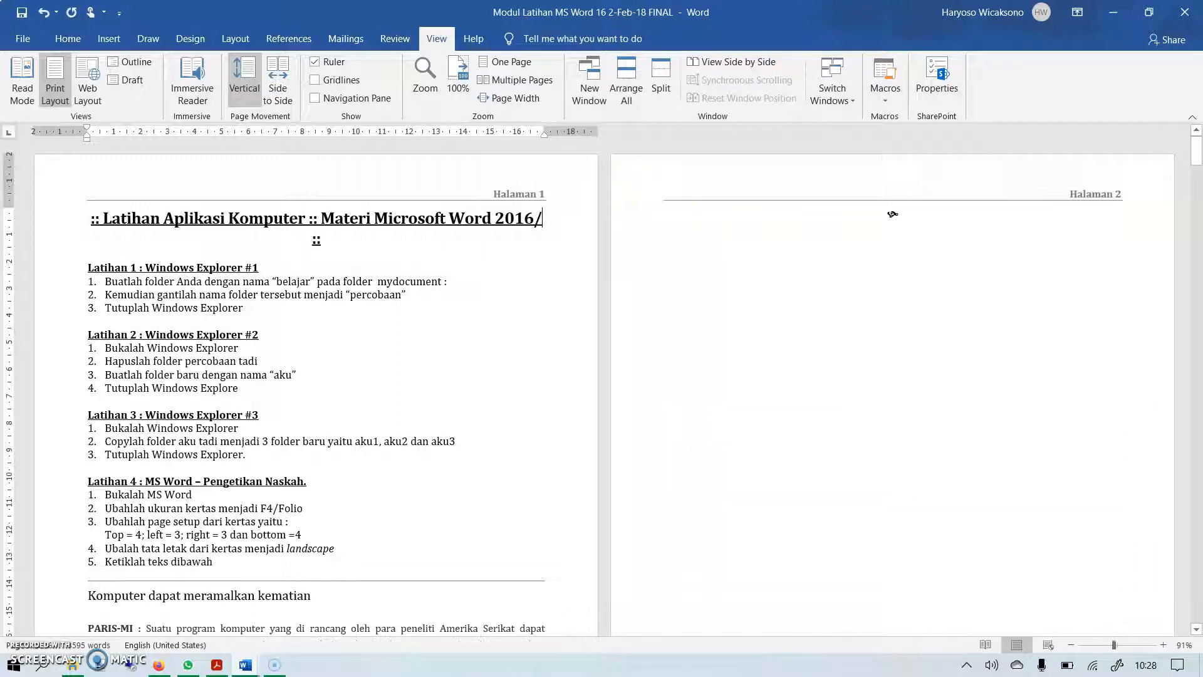
pyautogui.write('2019')
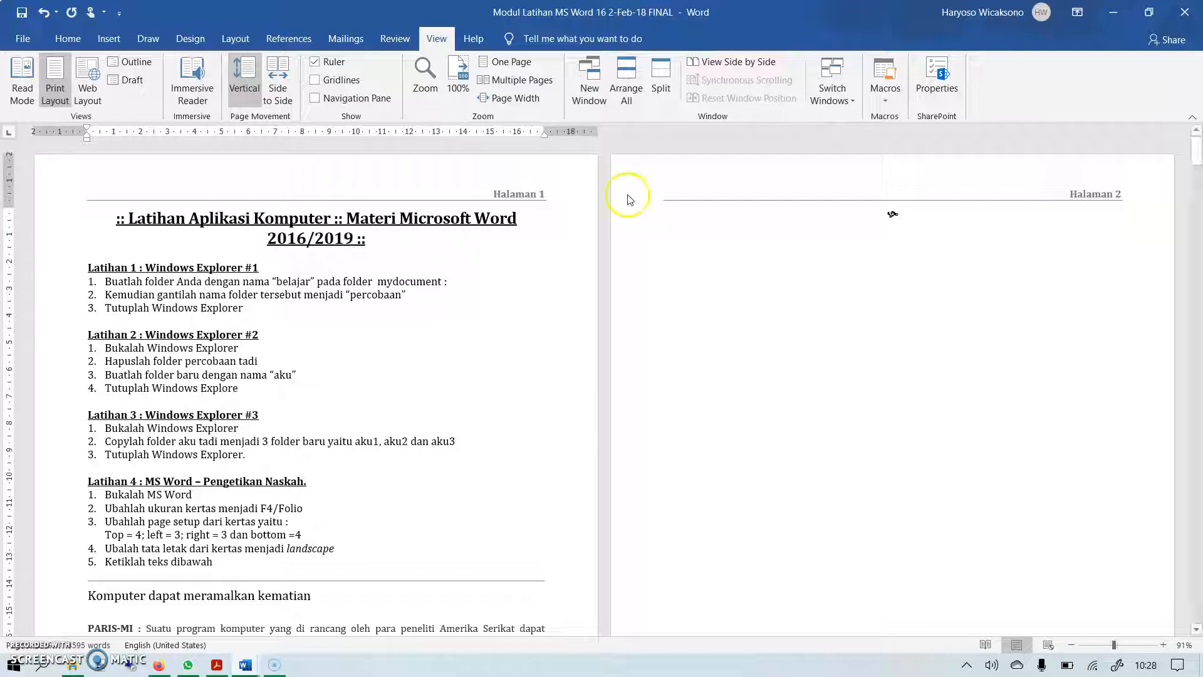
# Condense the title's character spacing by 0.5 pt and reduce its font size to 16.
pyautogui.doubleClick(45, 224)
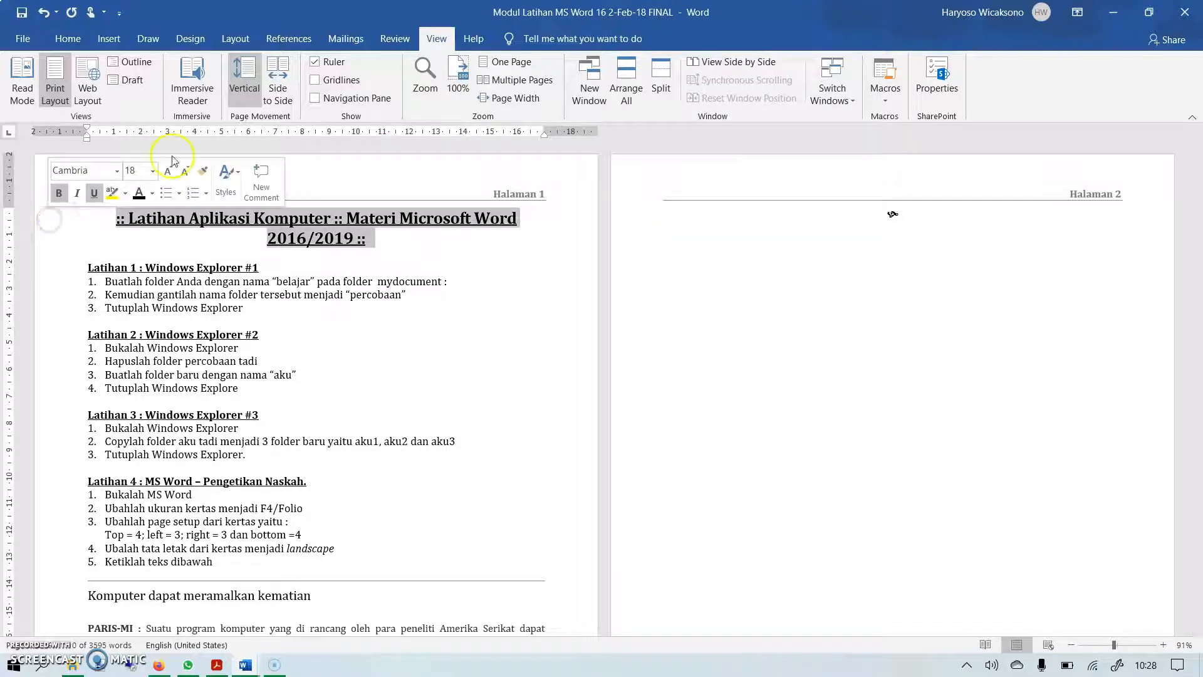
pyautogui.click(68, 38)
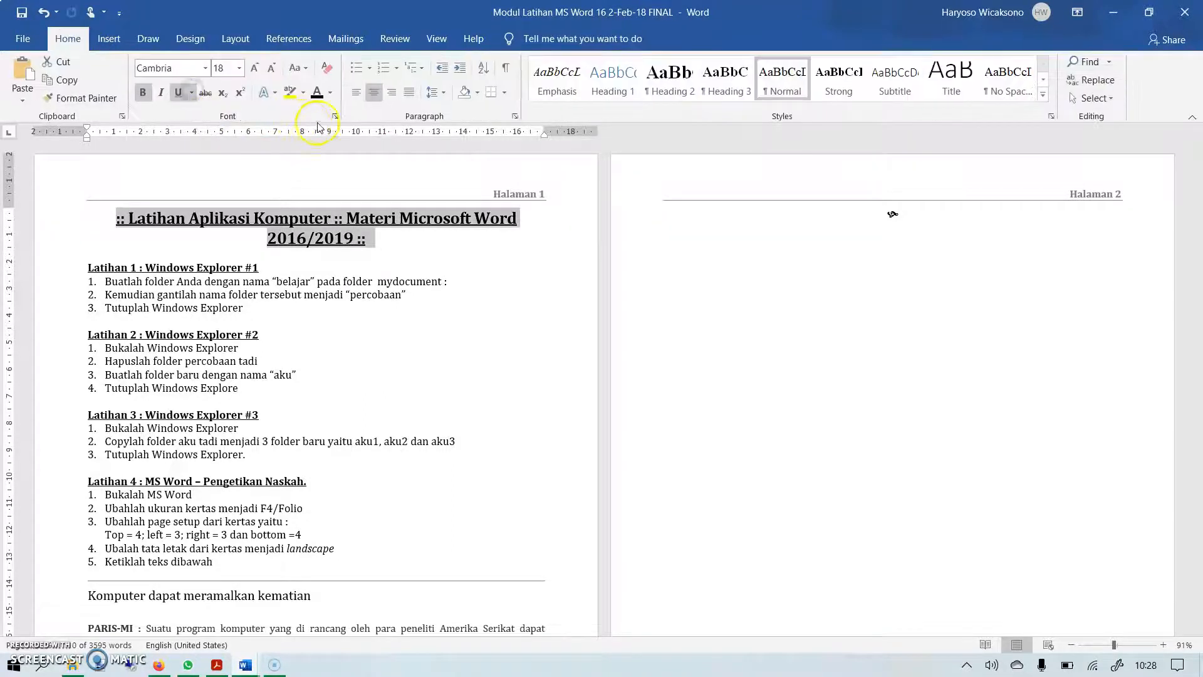
pyautogui.click(335, 116)
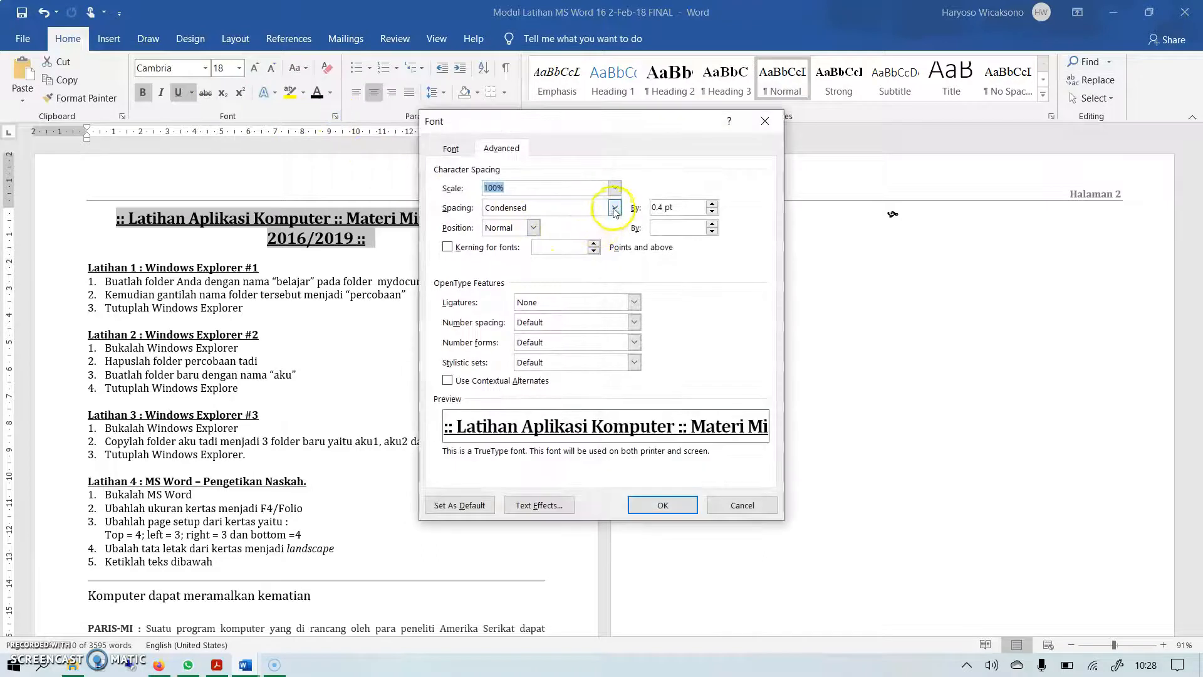
pyautogui.click(712, 212)
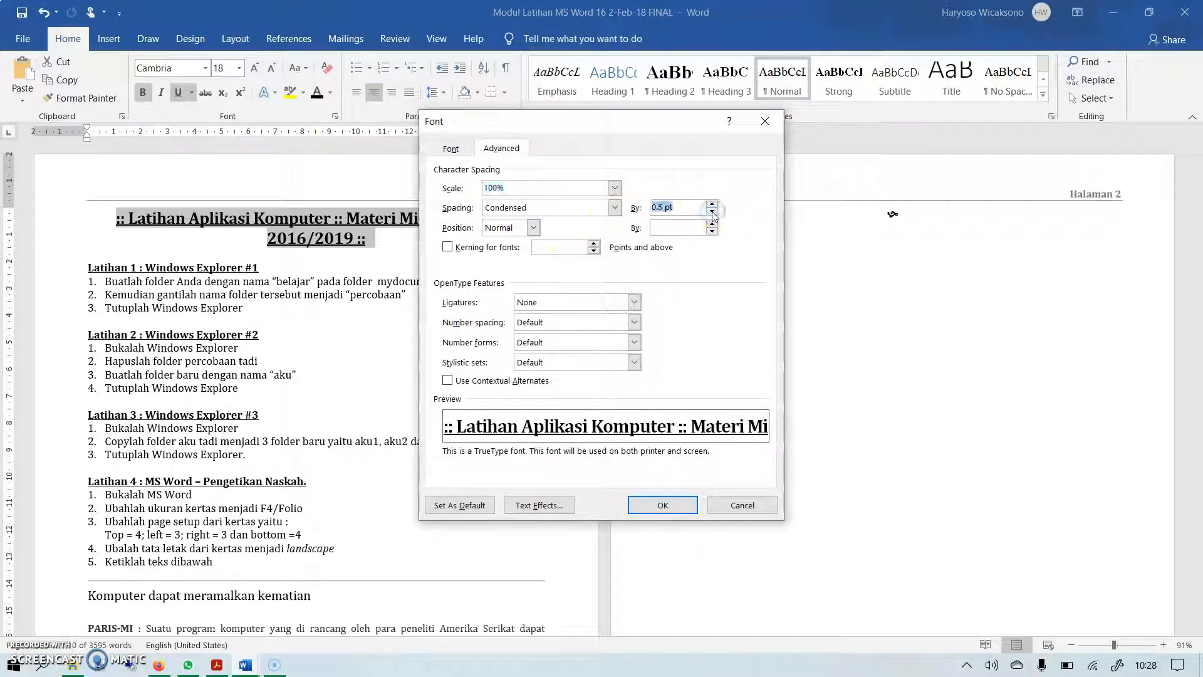
pyautogui.click(649, 505)
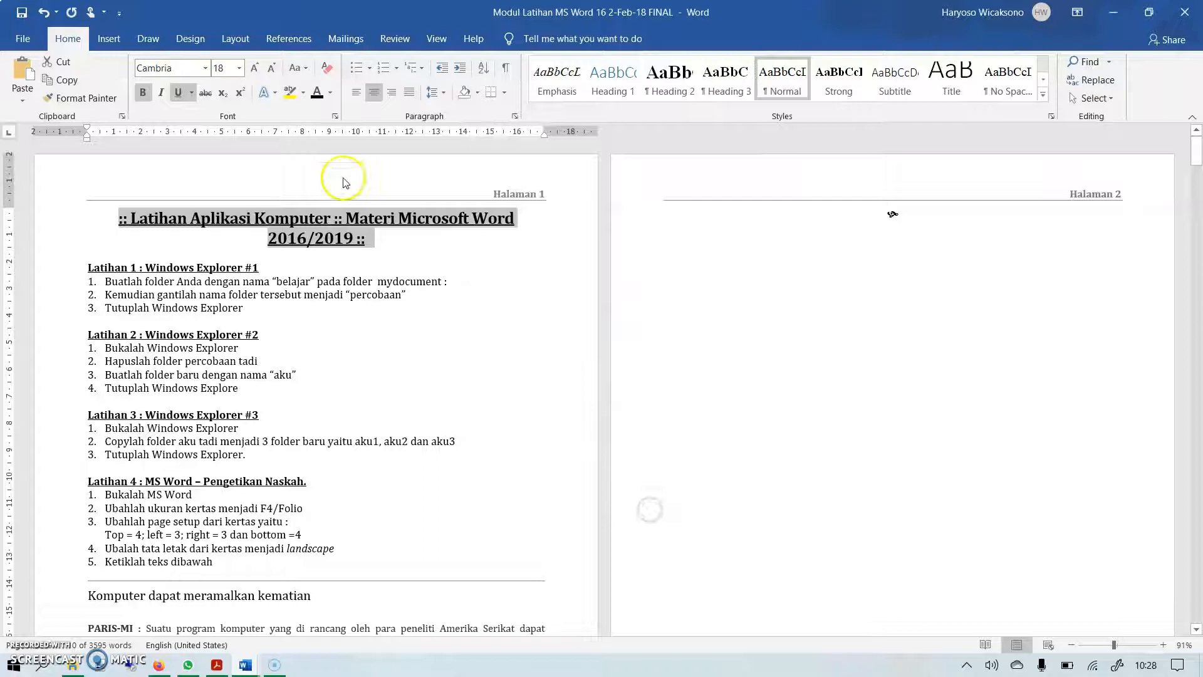
pyautogui.click(272, 68)
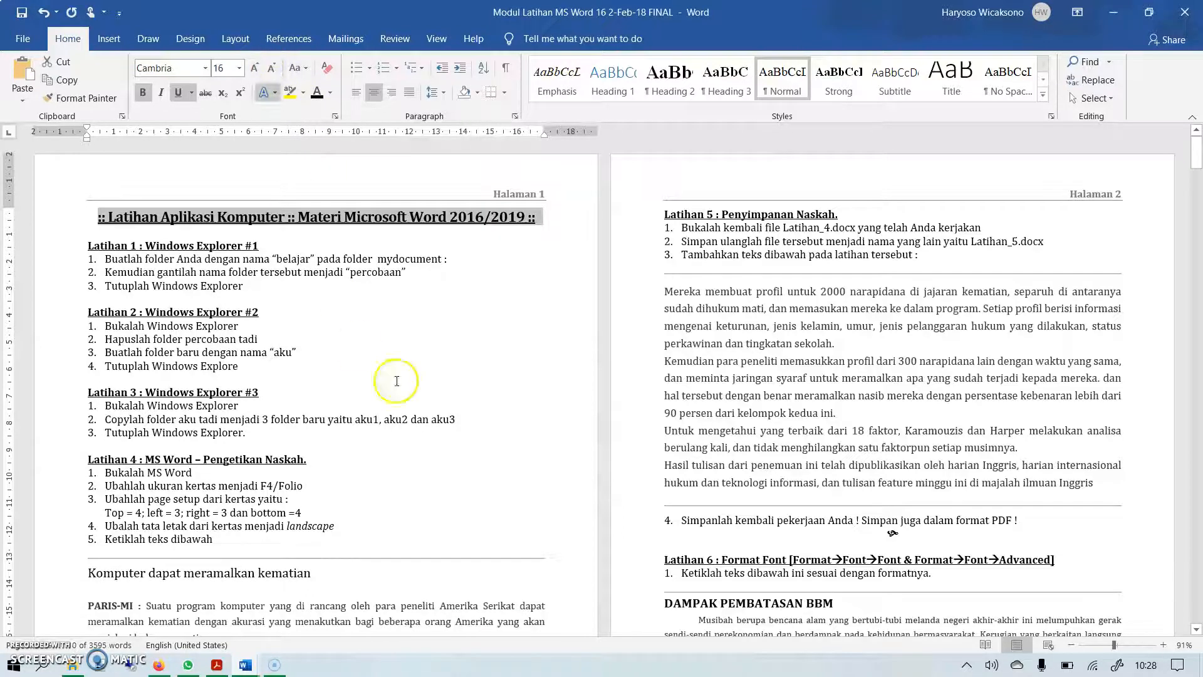
pyautogui.click(432, 243)
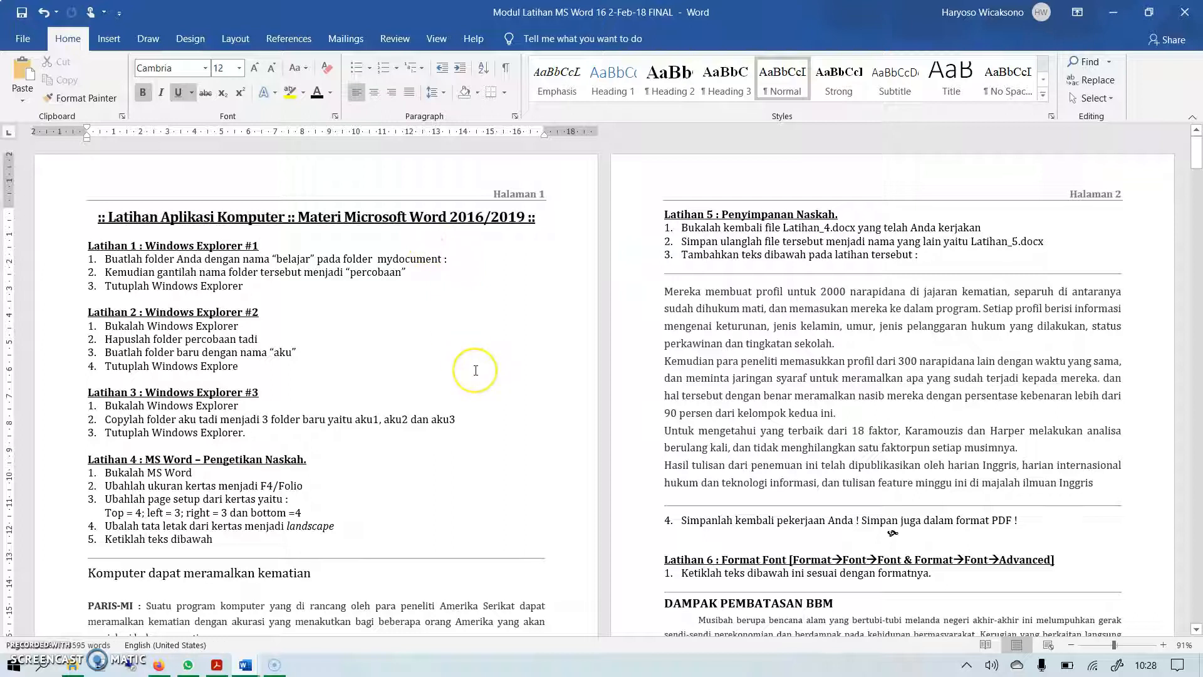
# Fit the view to the page width and go to the Latihan 4 exercise.
pyautogui.scroll(-3, 475, 370)
pyautogui.scroll(2, 475, 370)
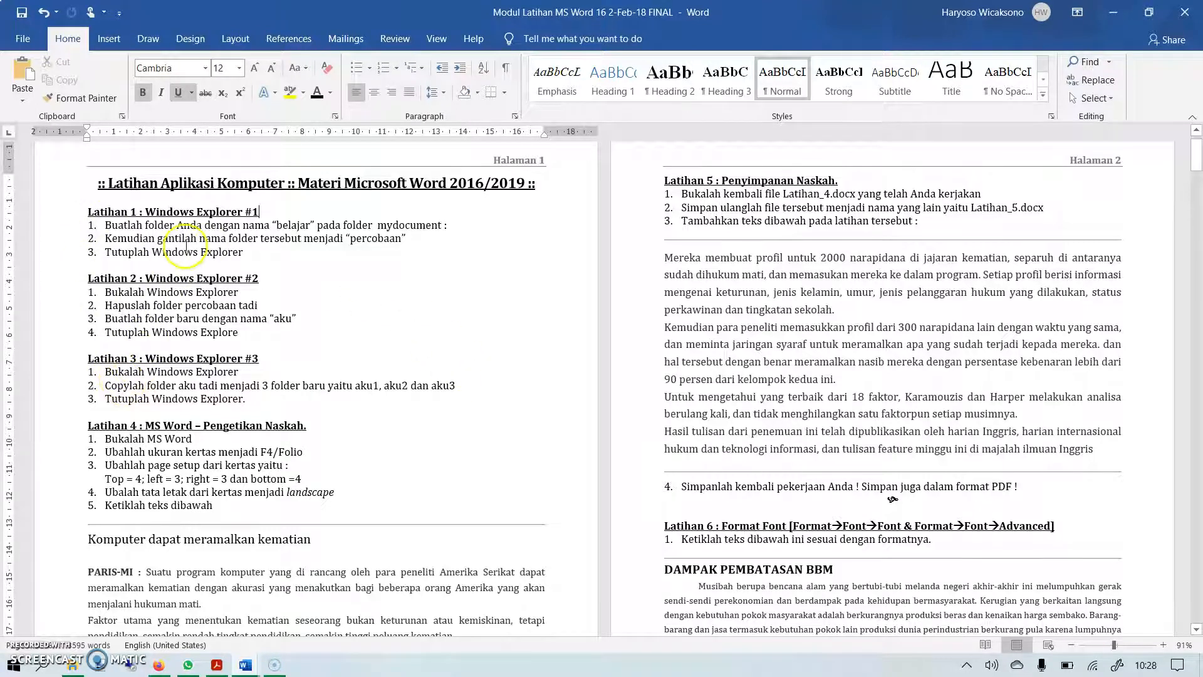
pyautogui.click(437, 39)
pyautogui.click(507, 98)
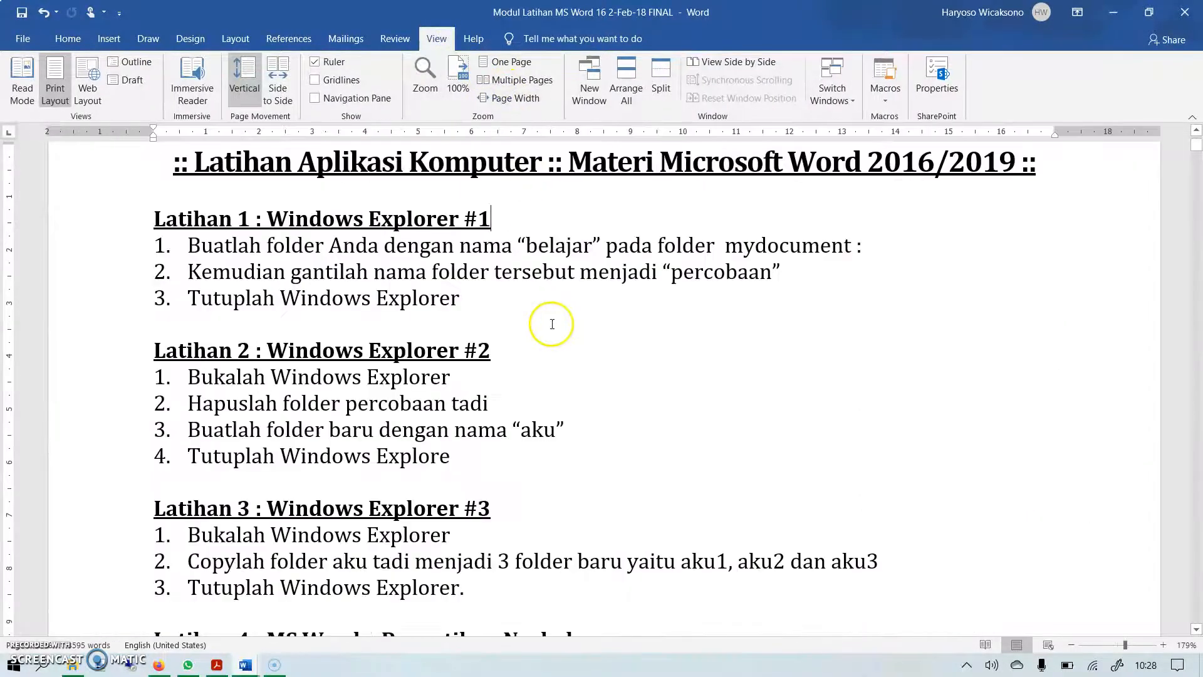
pyautogui.scroll(-6, 552, 324)
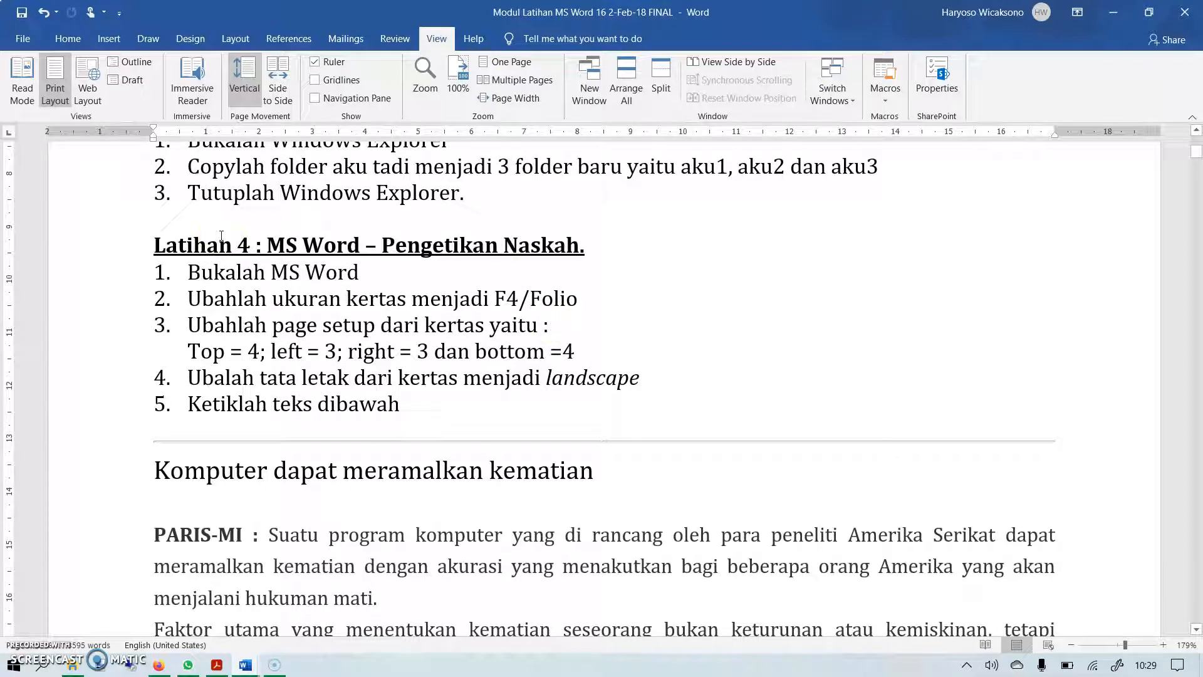
# Set a custom paper size for this section with a height of 40 cm.
pyautogui.click(237, 40)
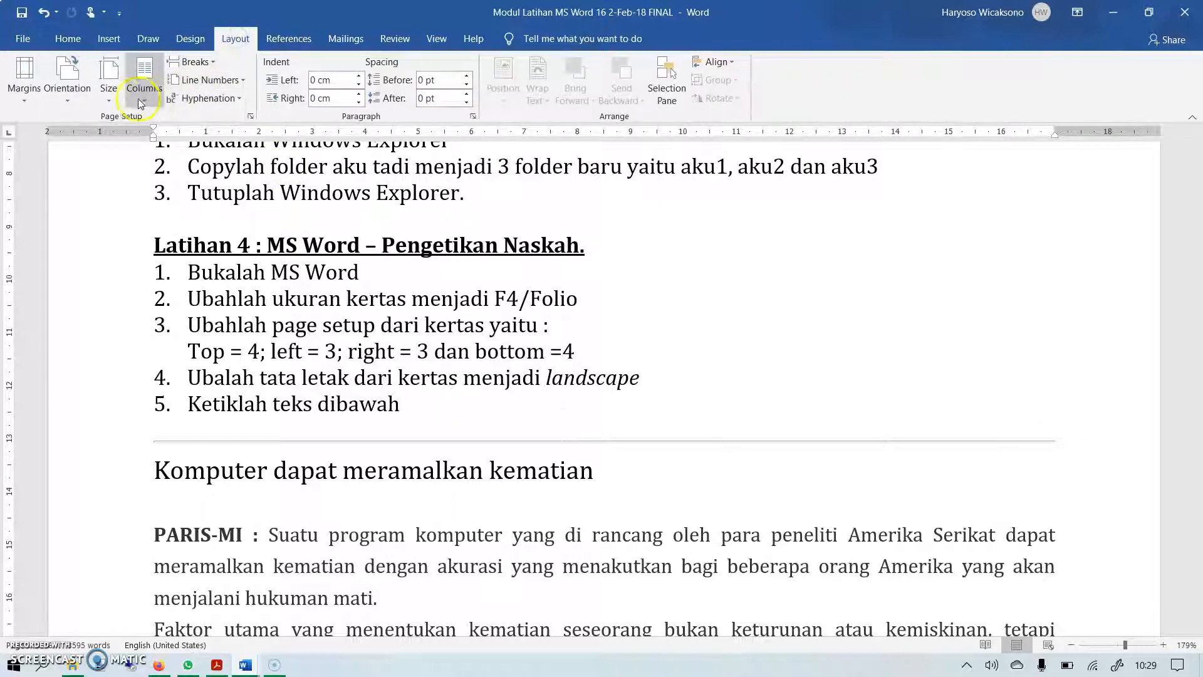
pyautogui.click(111, 99)
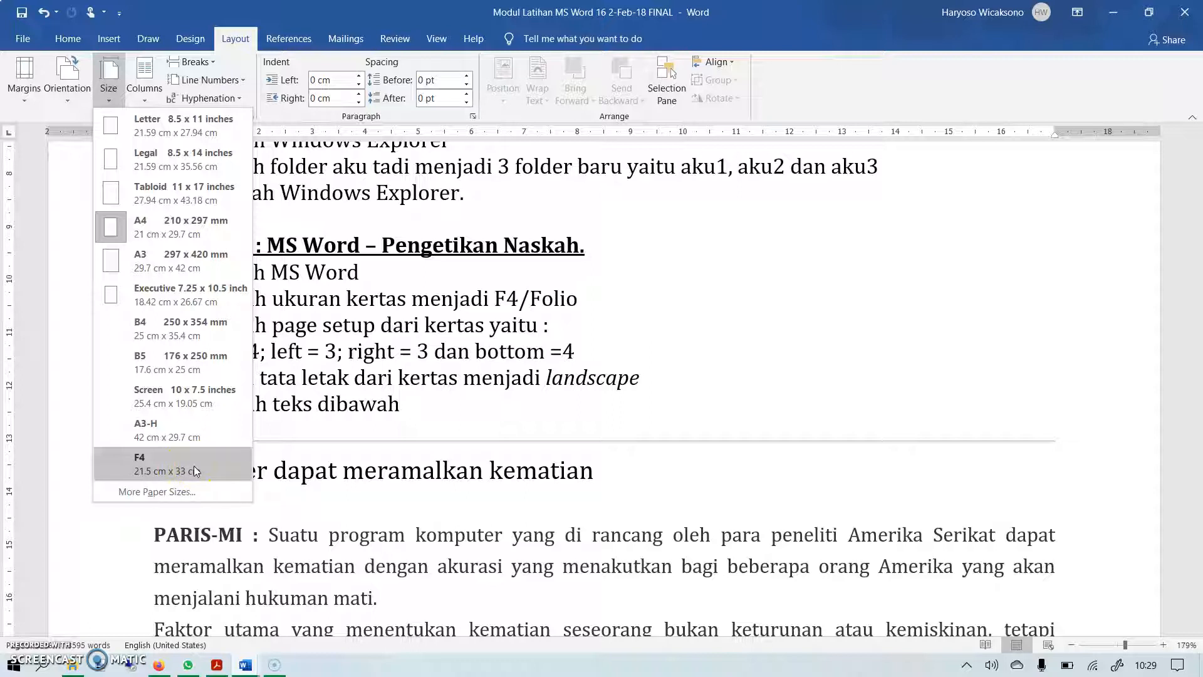
pyautogui.click(164, 492)
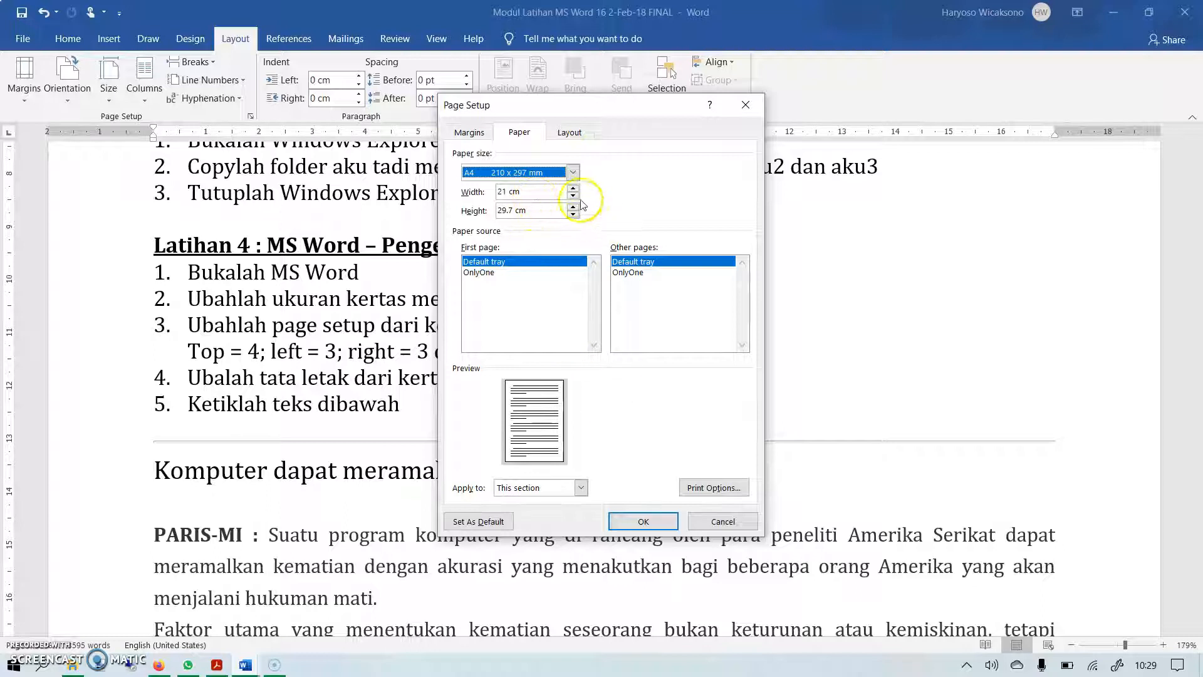
pyautogui.click(573, 173)
pyautogui.click(574, 228)
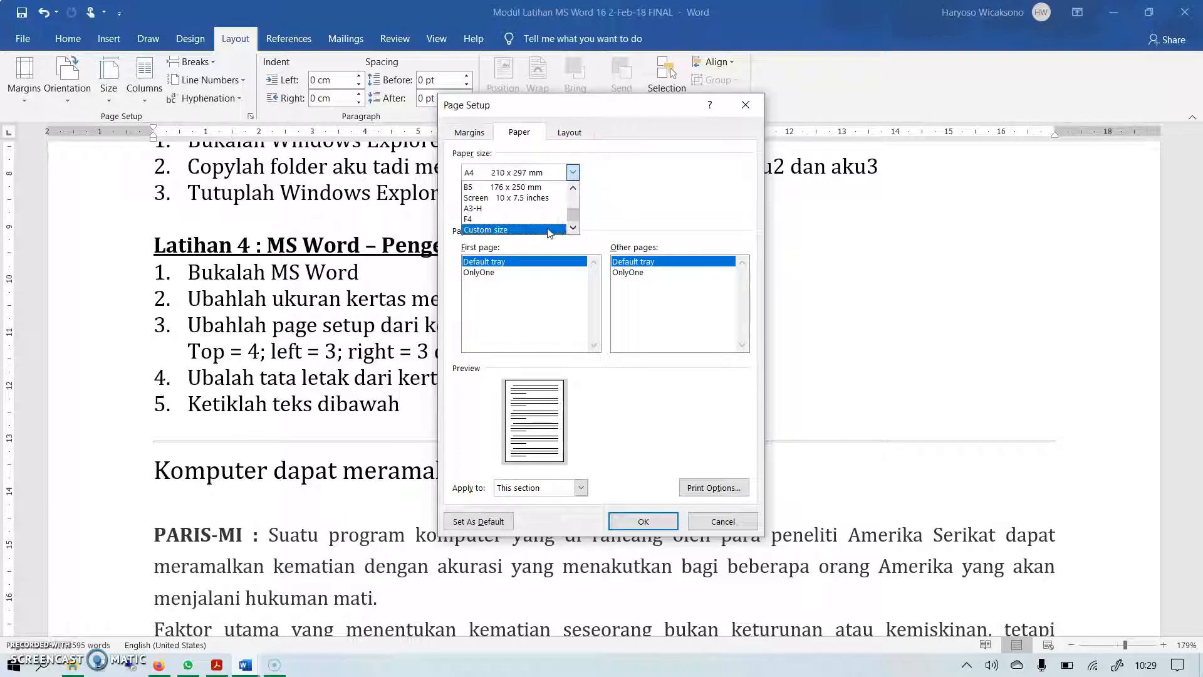
pyautogui.click(546, 230)
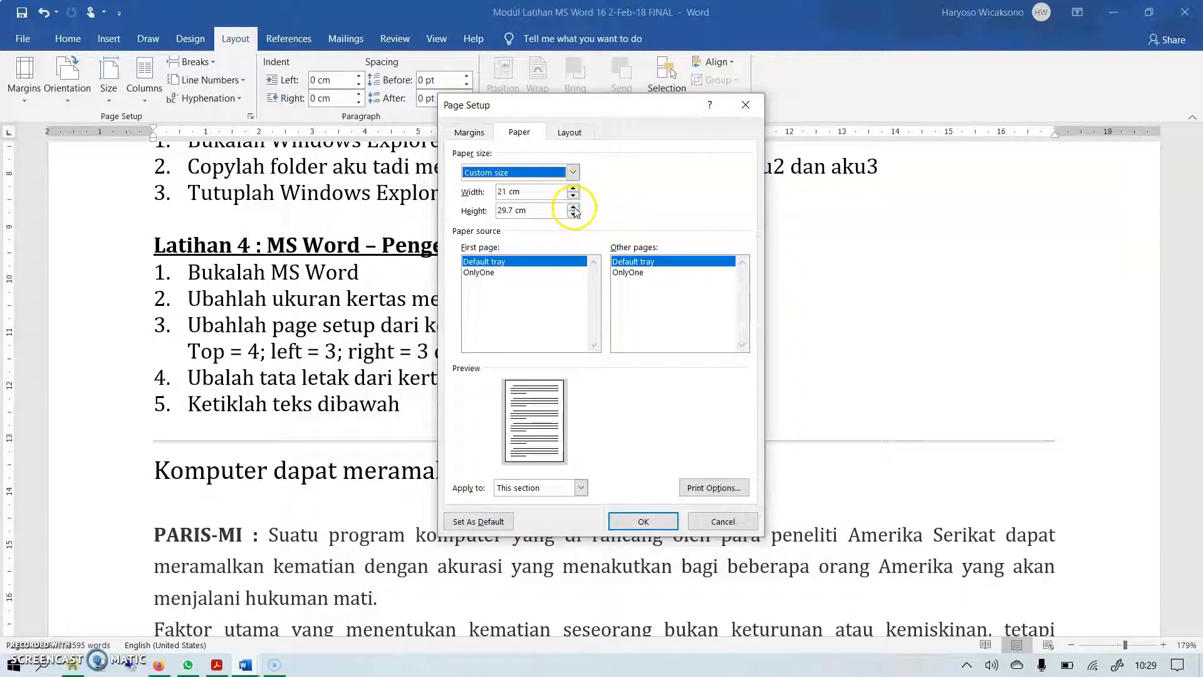
pyautogui.click(548, 215)
pyautogui.moveTo(548, 214); pyautogui.dragTo(465, 226)
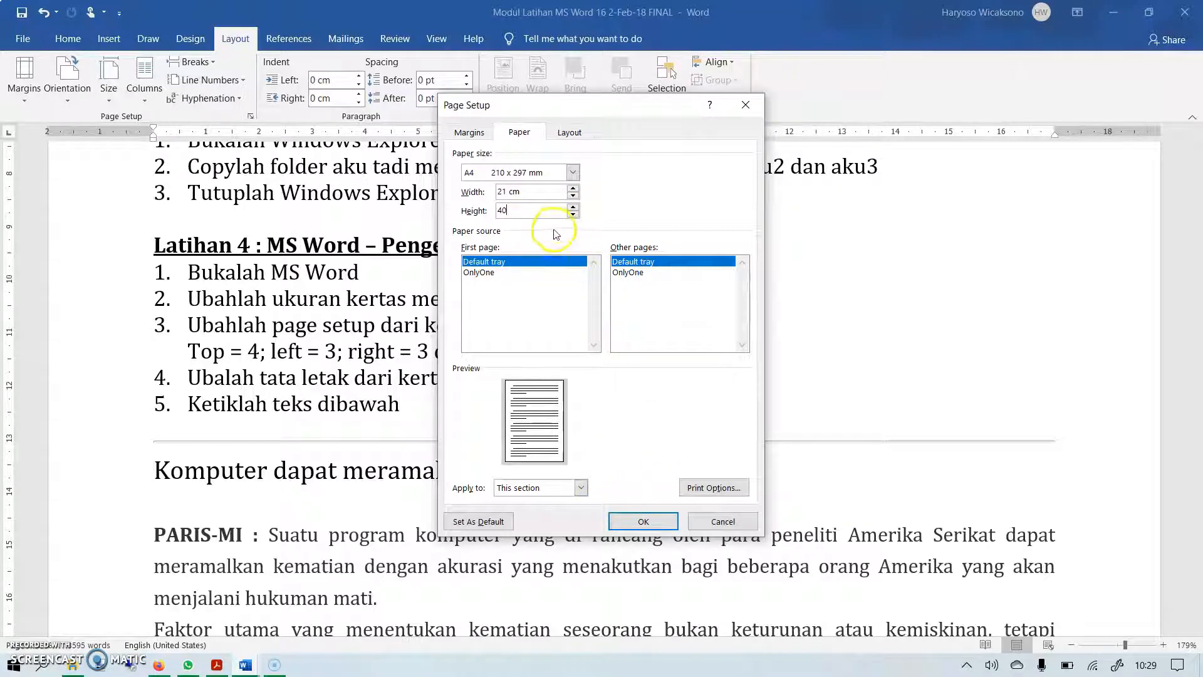
pyautogui.press('Return')
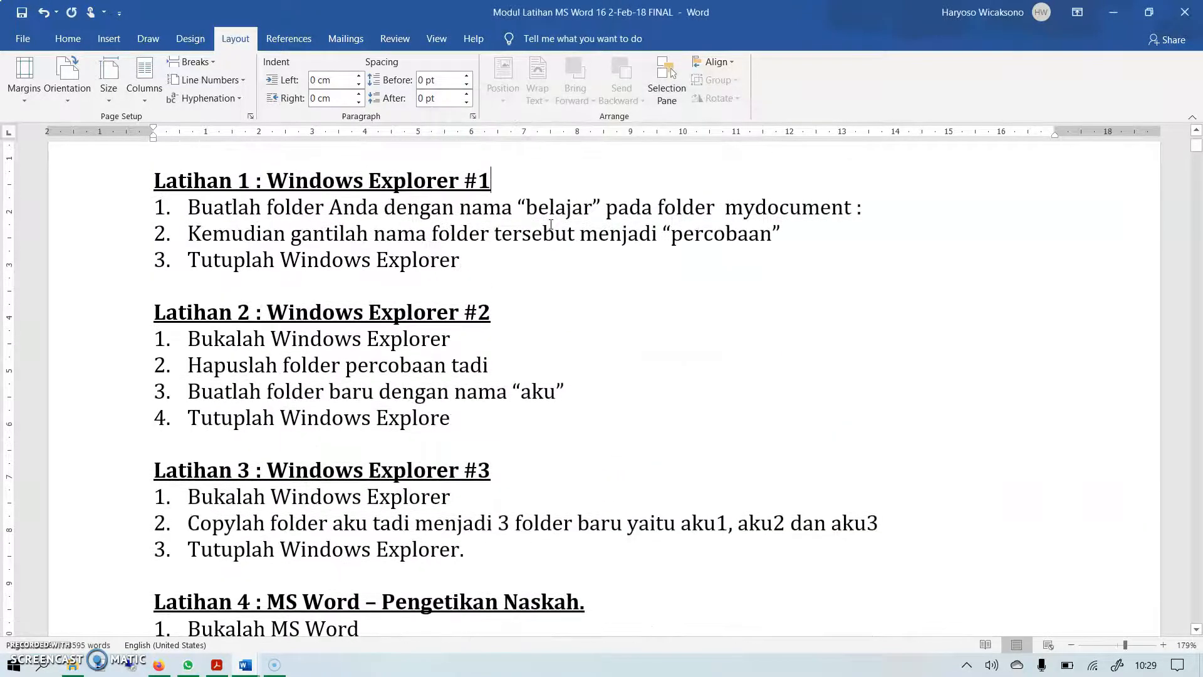
# Show one whole page and change the paper size to F4, 21.5 x 33 cm.
pyautogui.click(436, 39)
pyautogui.click(504, 61)
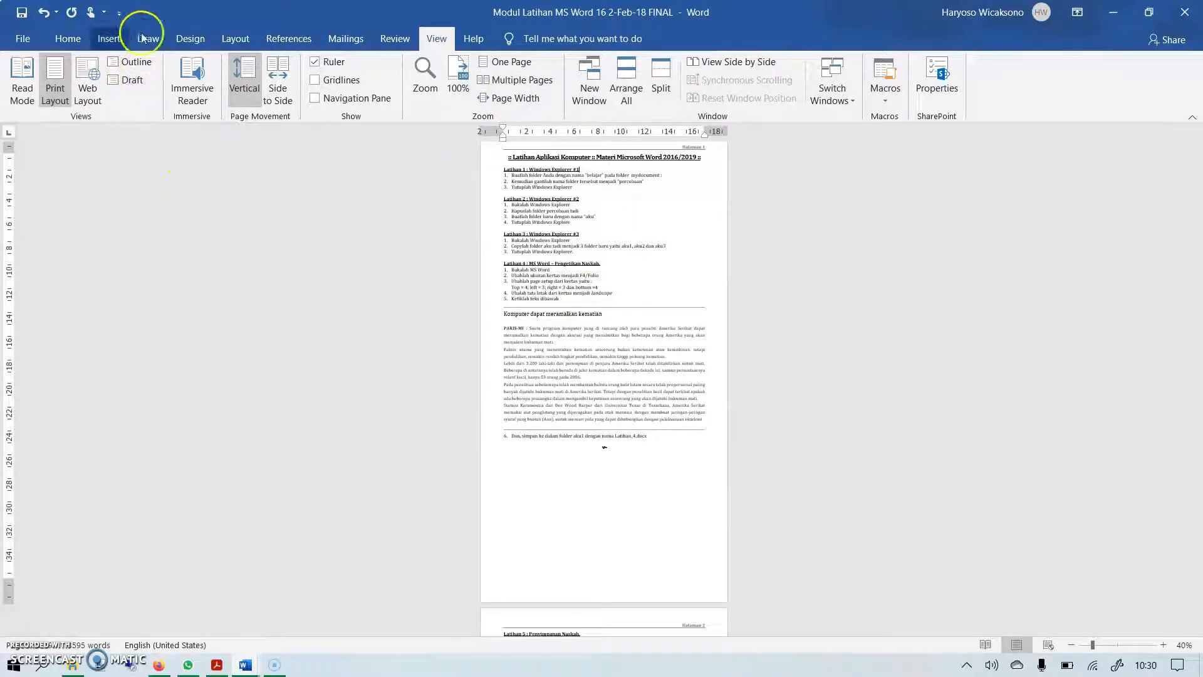
pyautogui.click(236, 37)
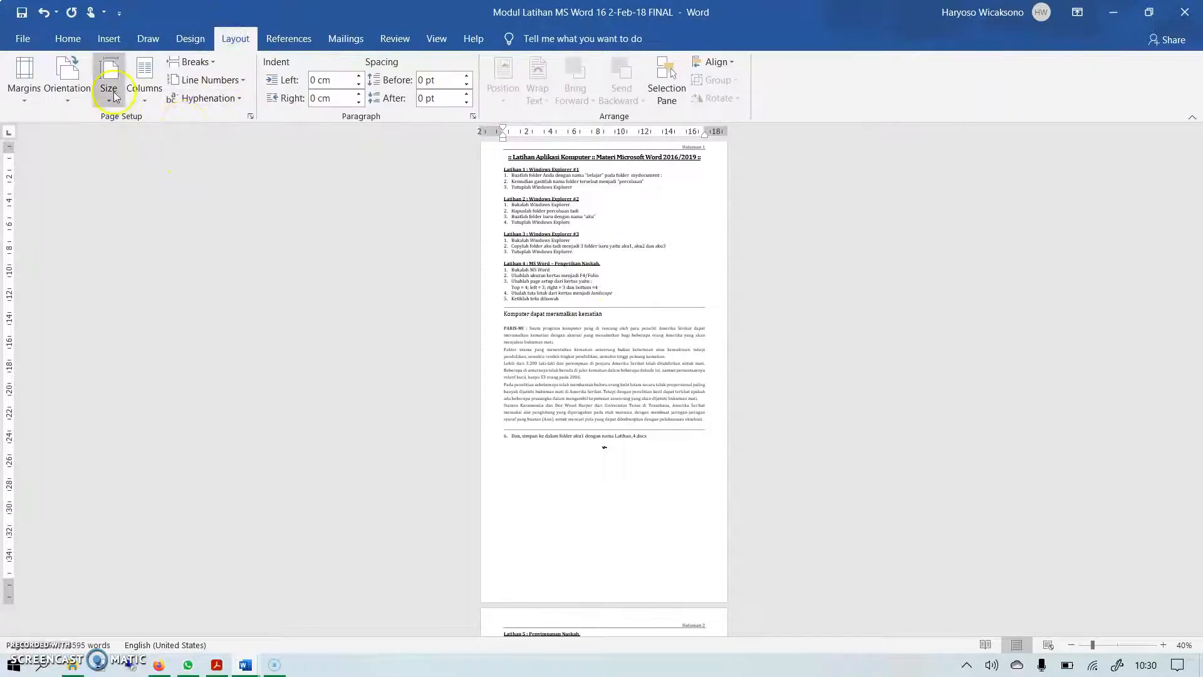
pyautogui.click(113, 93)
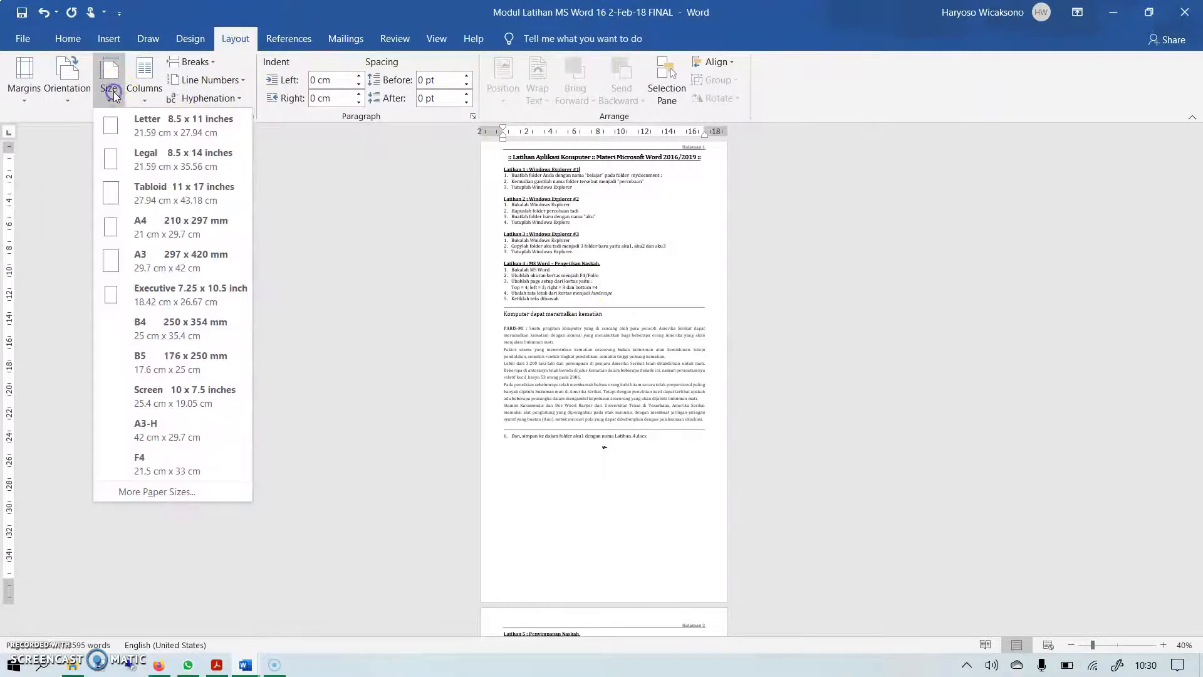
pyautogui.click(180, 471)
pyautogui.scroll(1, 378, 293)
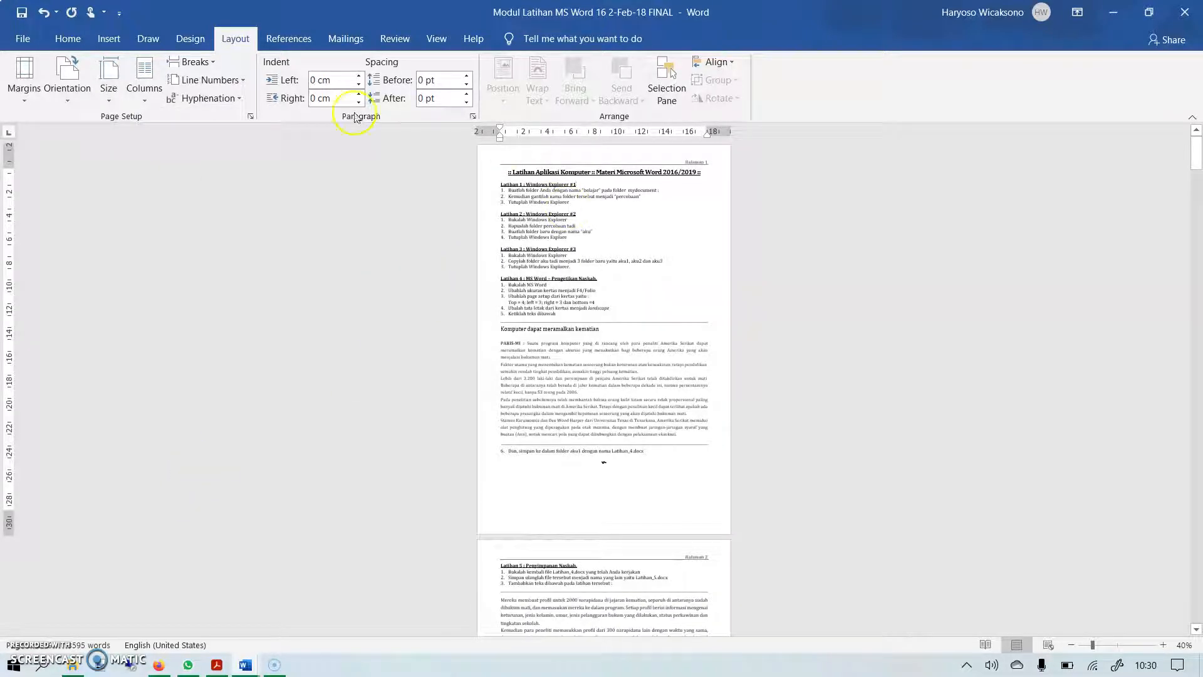
# Set the paper size to A4, 210 x 297 mm, and fit the view to the page width.
pyautogui.click(110, 93)
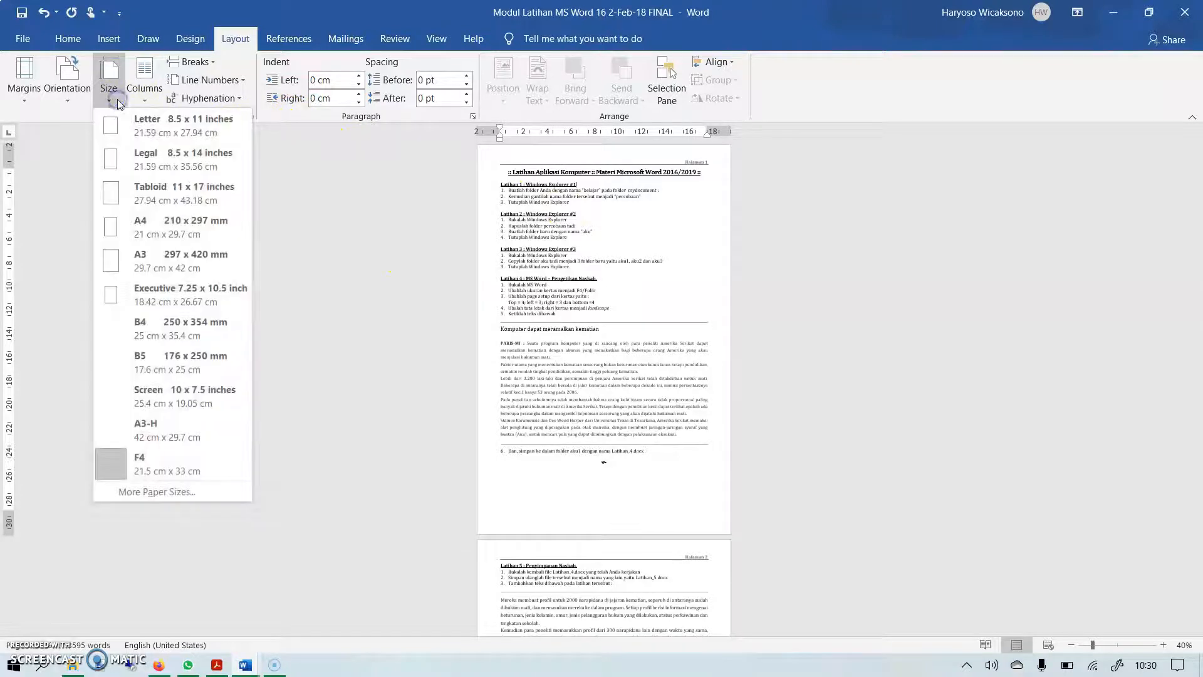
pyautogui.click(165, 226)
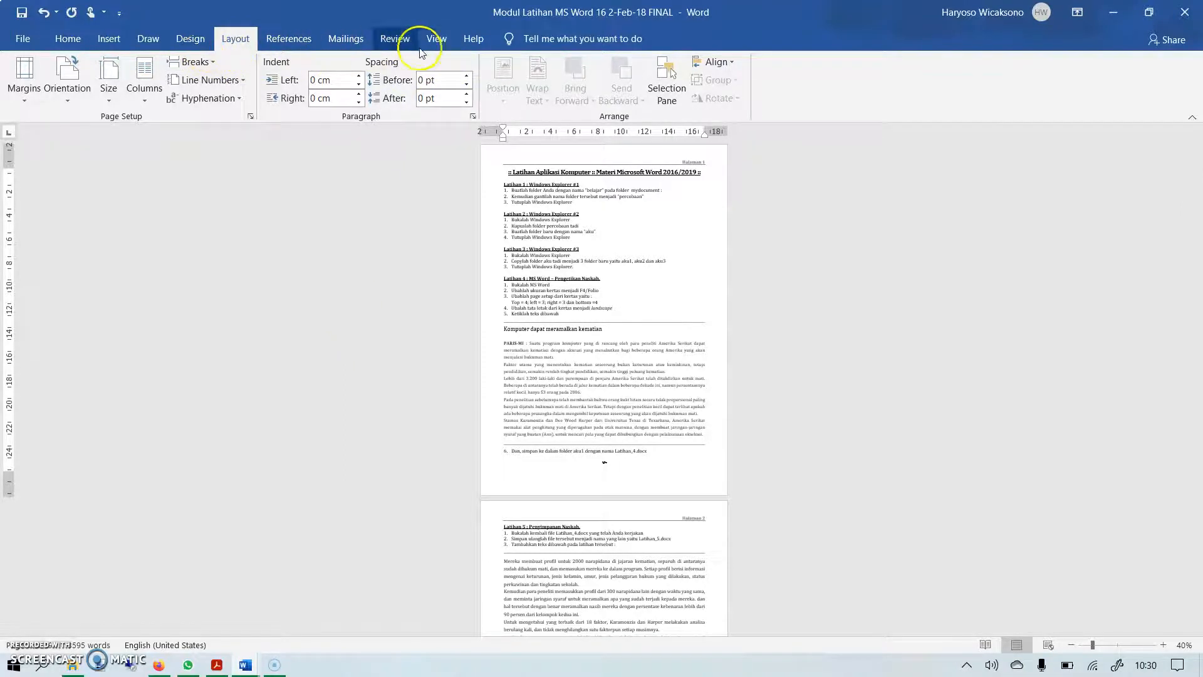
pyautogui.click(436, 39)
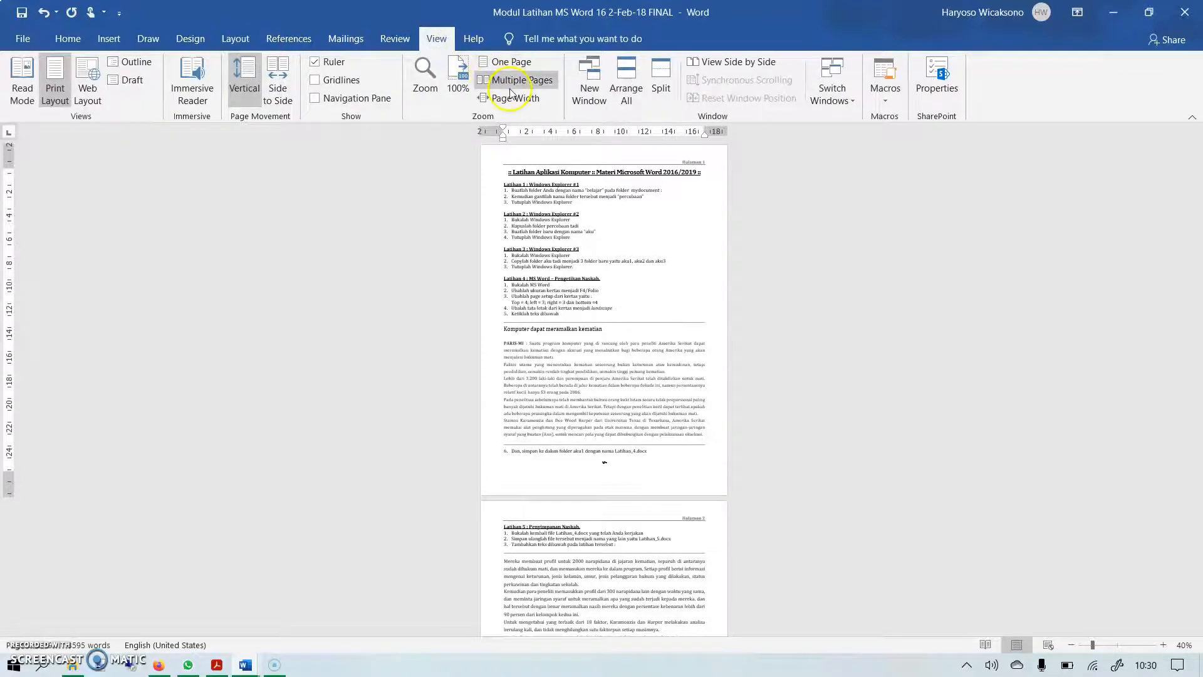
pyautogui.click(511, 100)
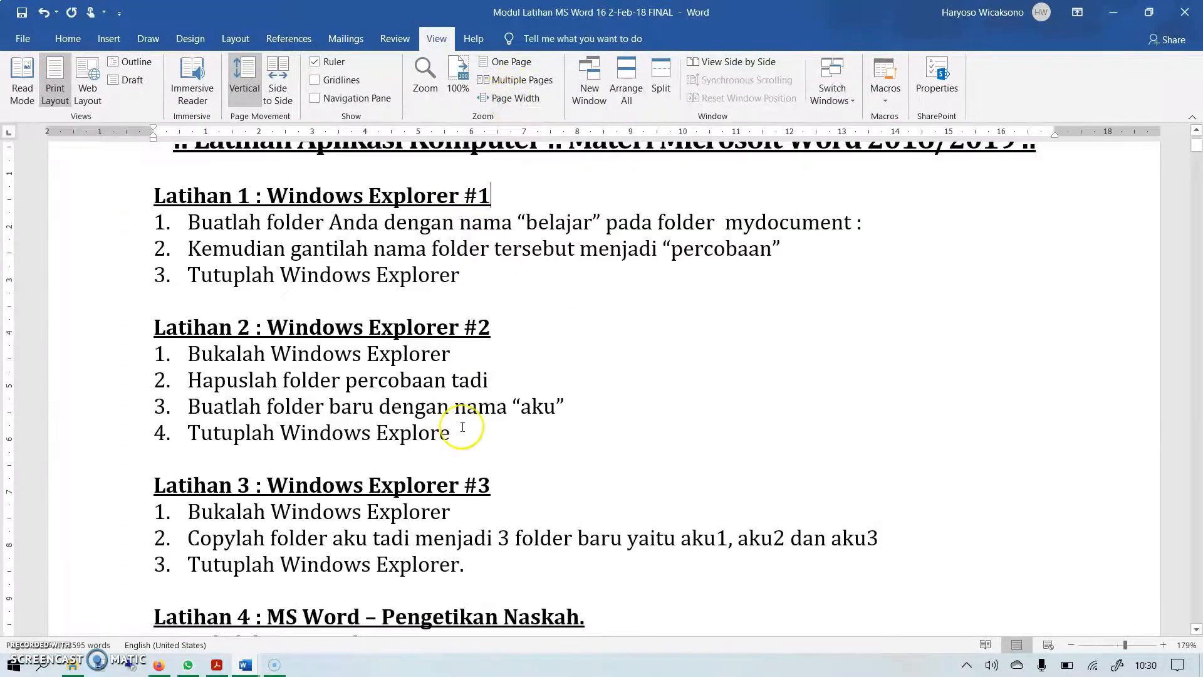
# Apply custom margins to this section: top 4 cm, bottom 4 cm, left 3 cm and right 3 cm.
pyautogui.scroll(-4, 444, 413)
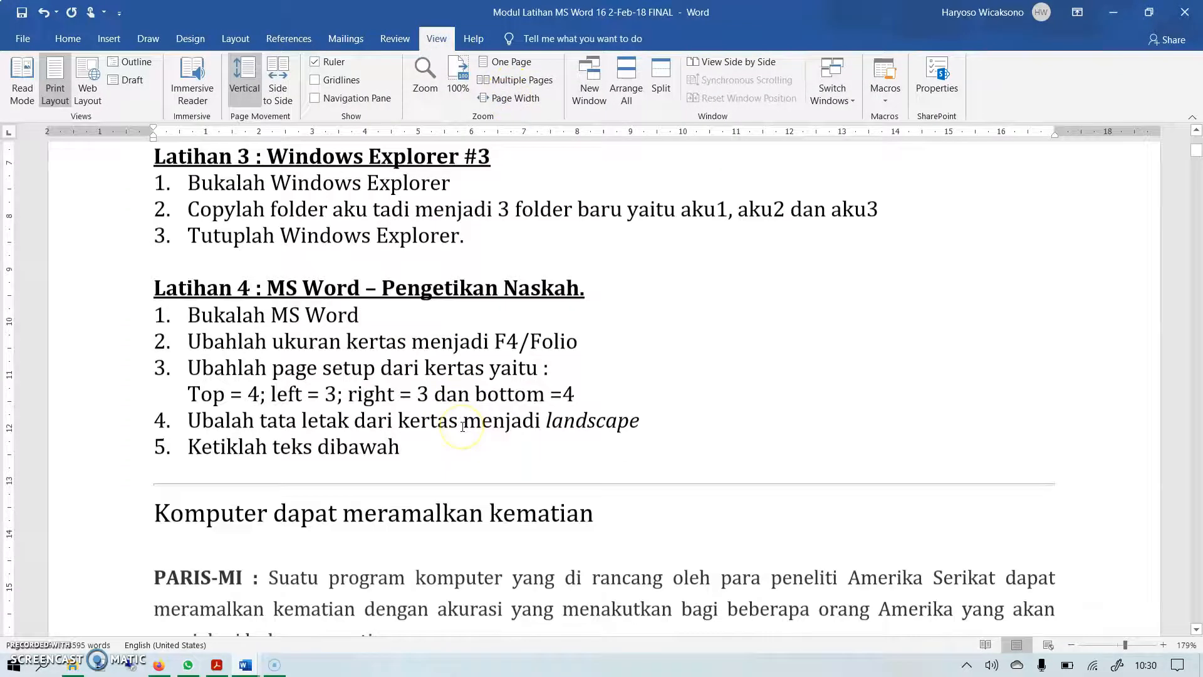
pyautogui.click(237, 39)
pyautogui.click(21, 101)
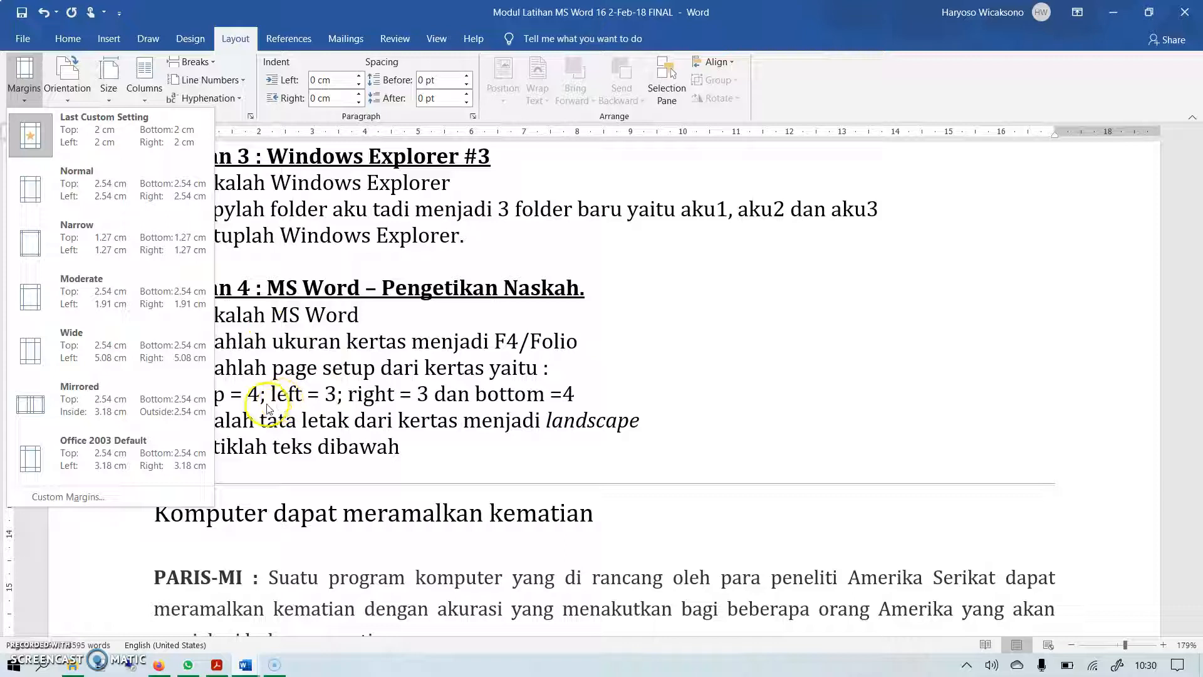
pyautogui.click(123, 499)
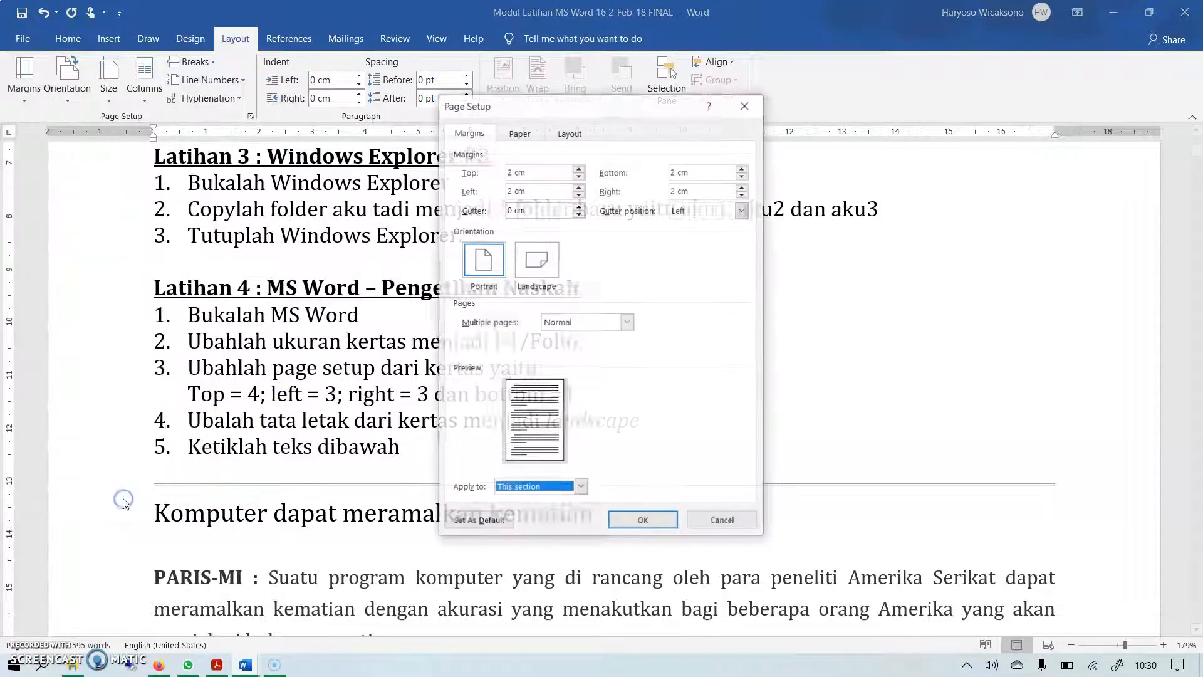
pyautogui.moveTo(529, 107); pyautogui.dragTo(733, 109)
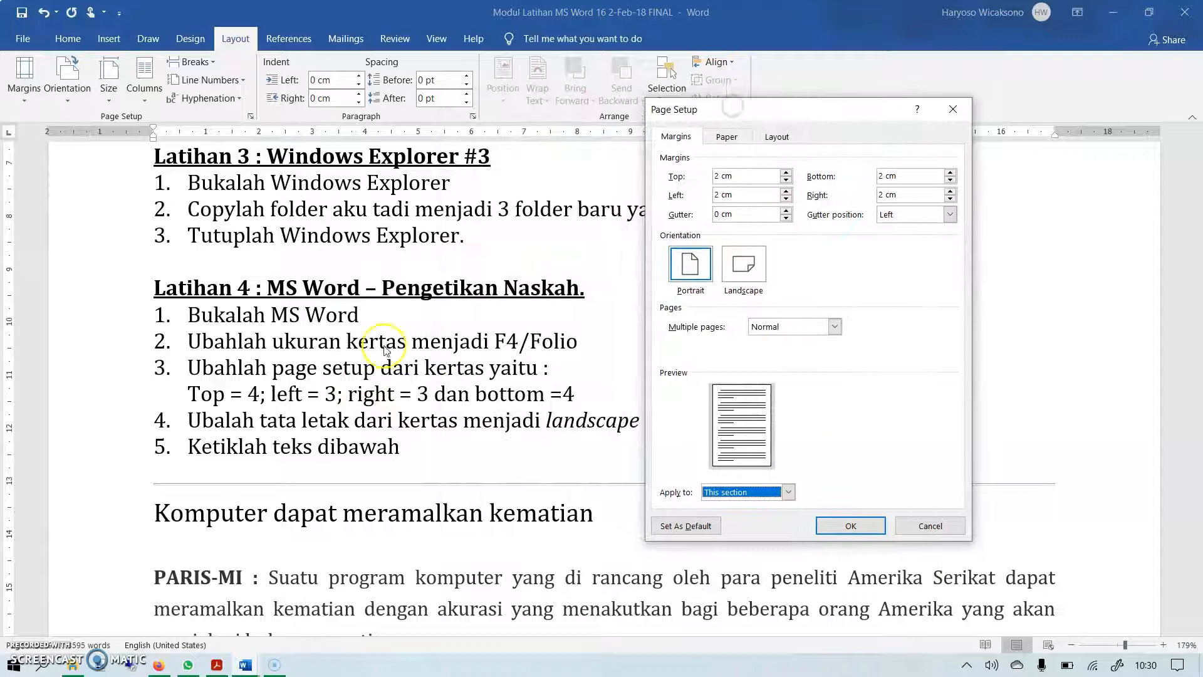
pyautogui.doubleClick(786, 173)
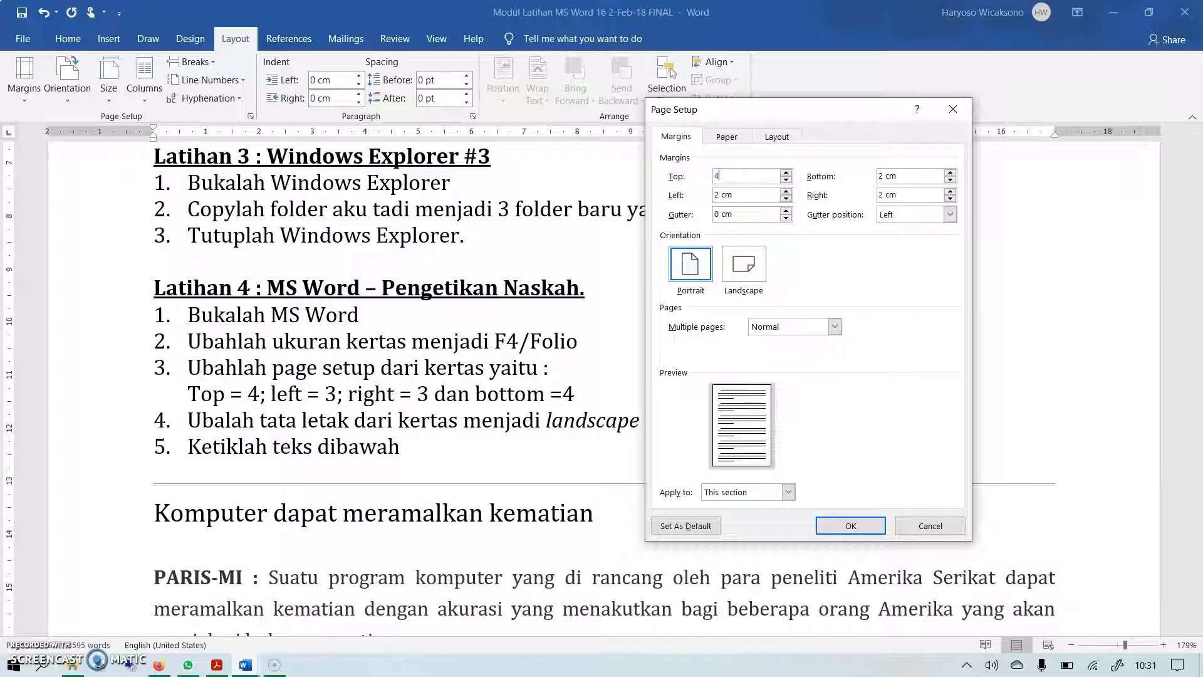
pyautogui.press('Tab')
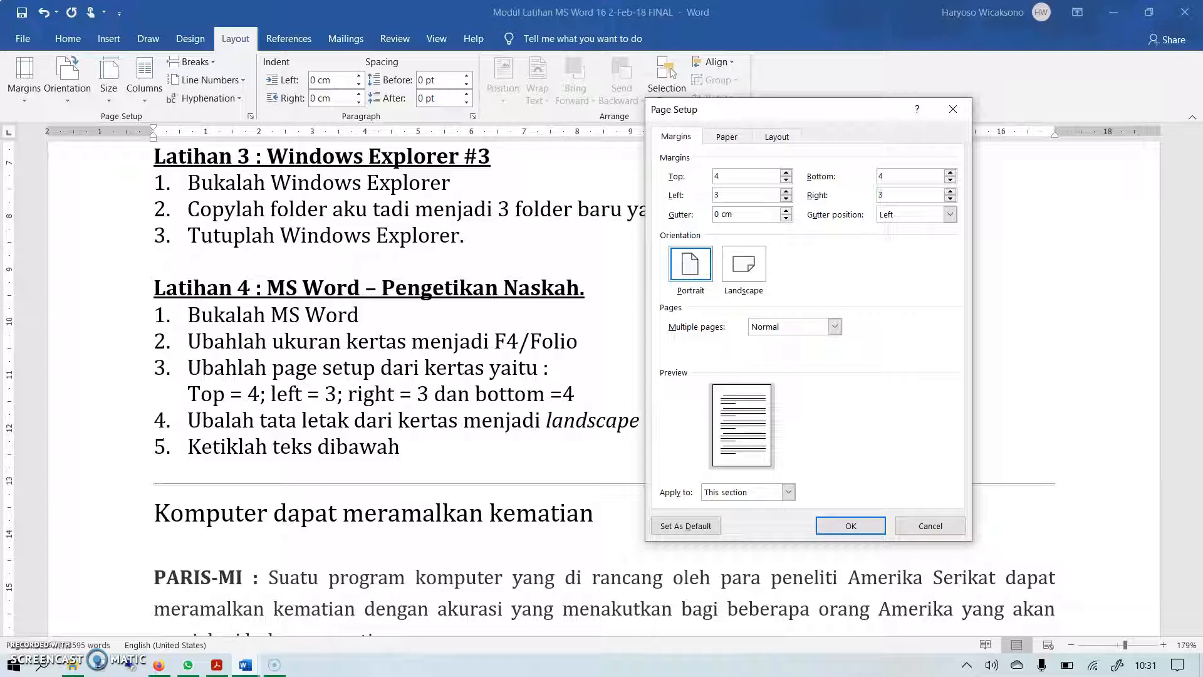
pyautogui.click(848, 525)
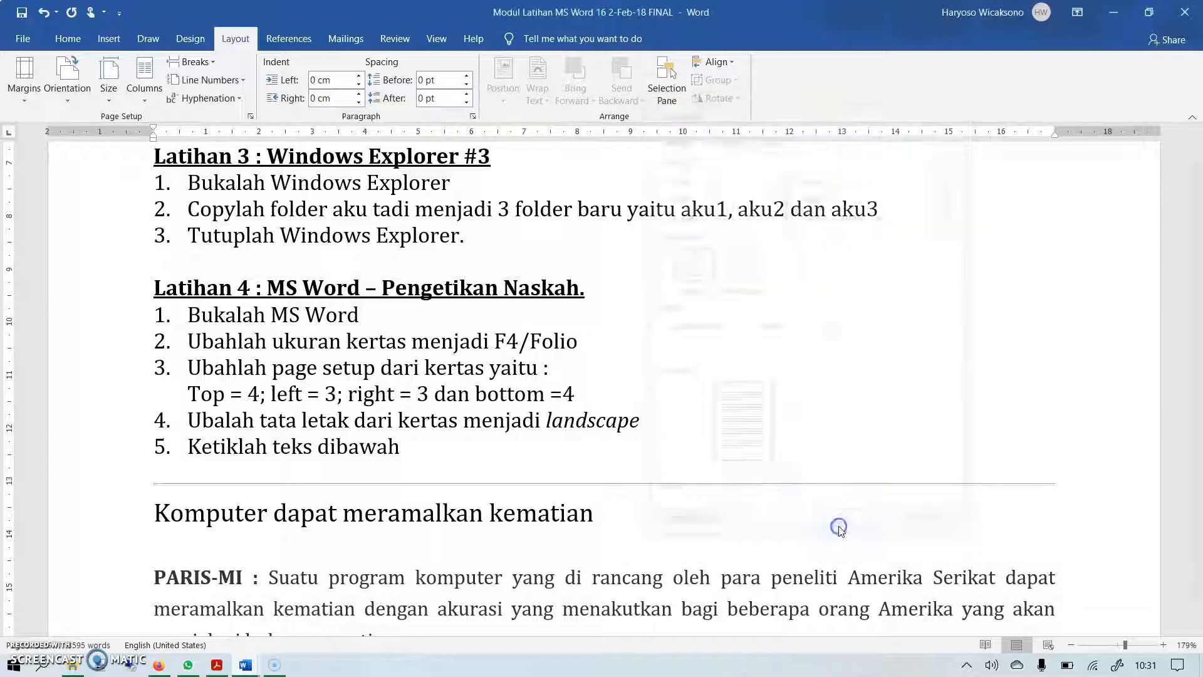
# Change the page orientation to landscape and show one whole page of the module.
pyautogui.scroll(-15, 775, 424)
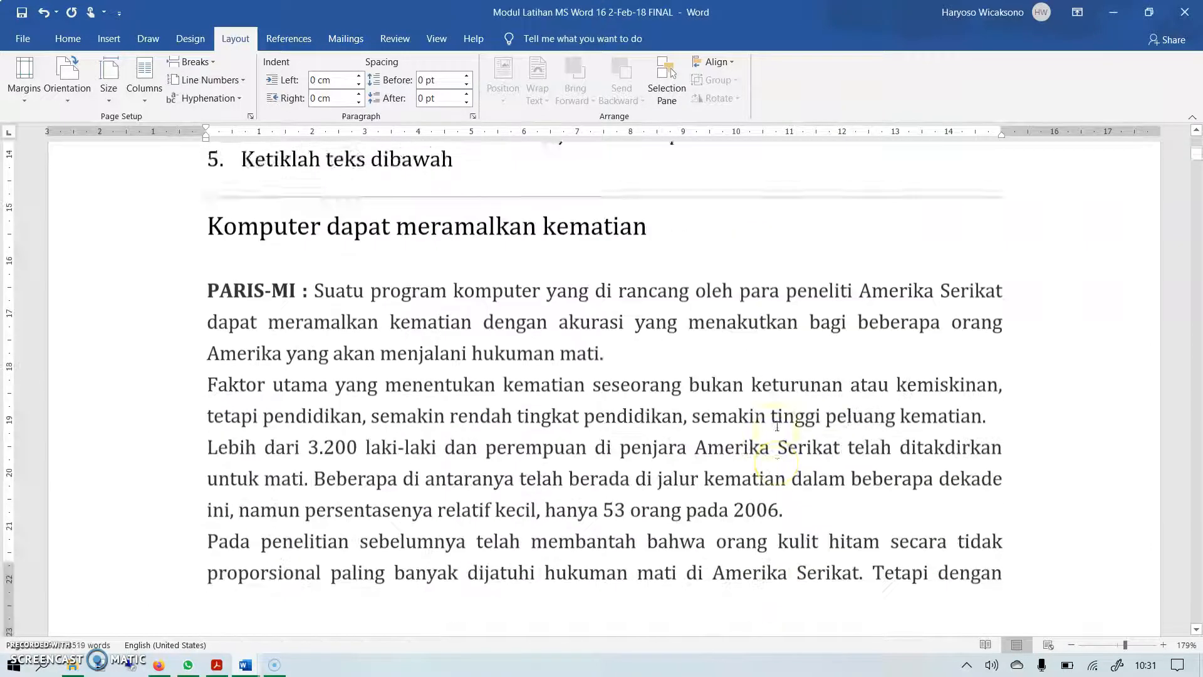
pyautogui.scroll(-8, 777, 426)
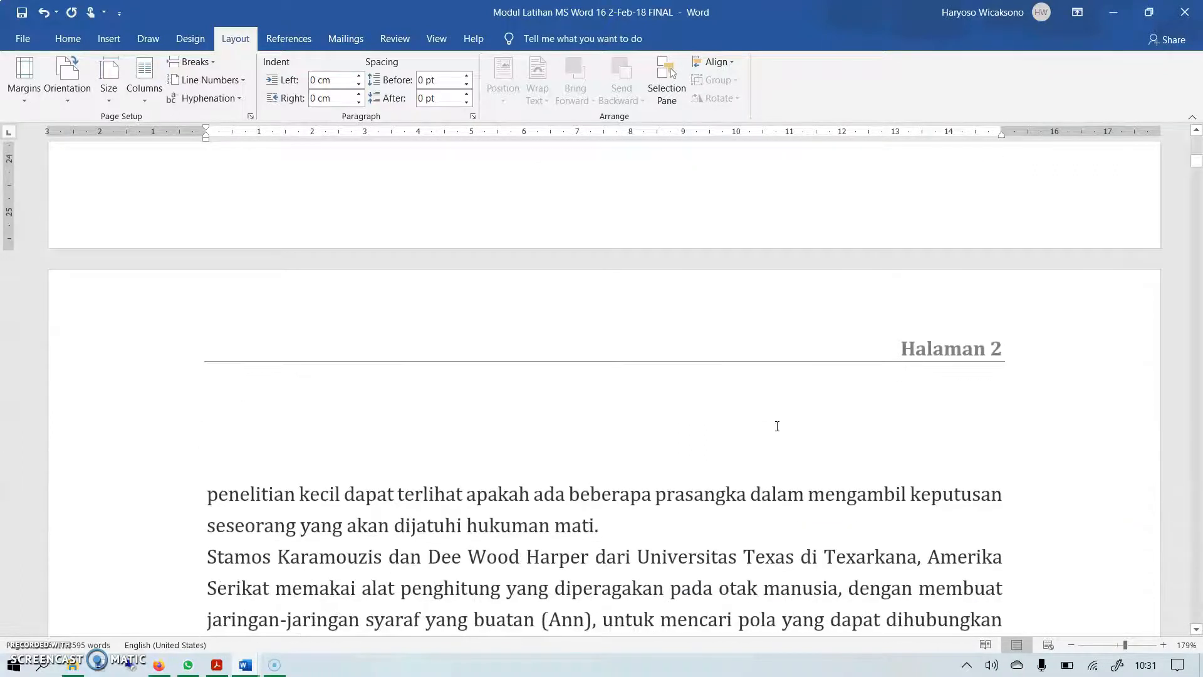
pyautogui.scroll(10, 777, 426)
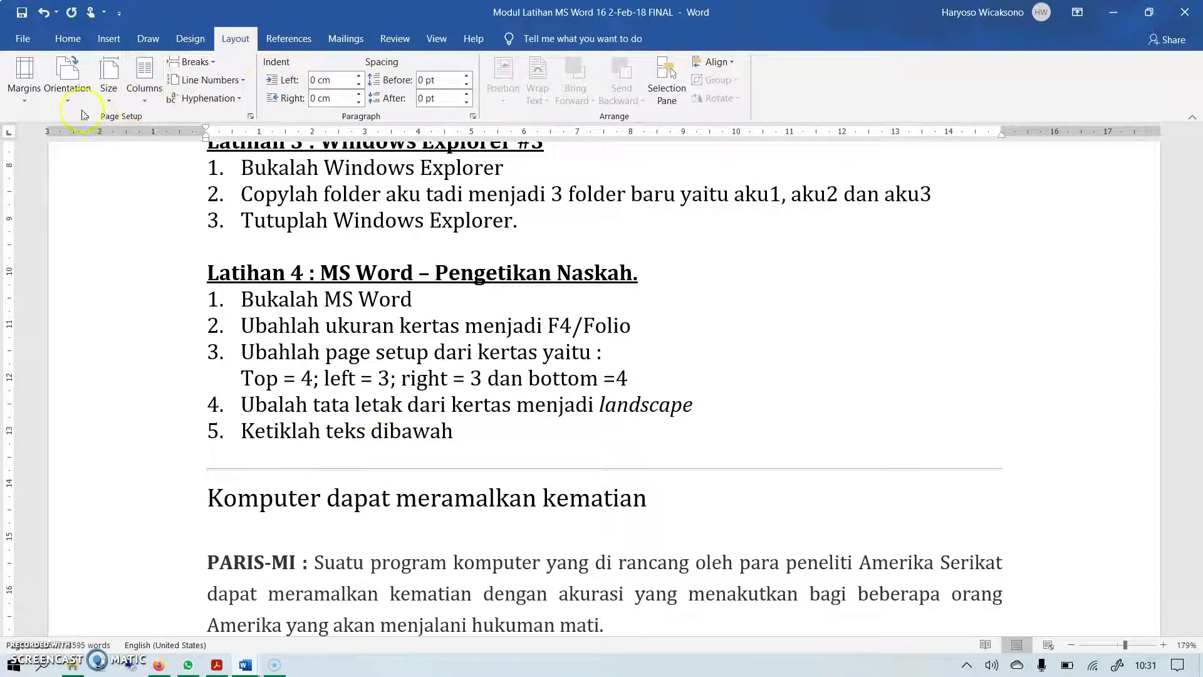
pyautogui.click(67, 78)
pyautogui.click(97, 169)
pyautogui.click(437, 37)
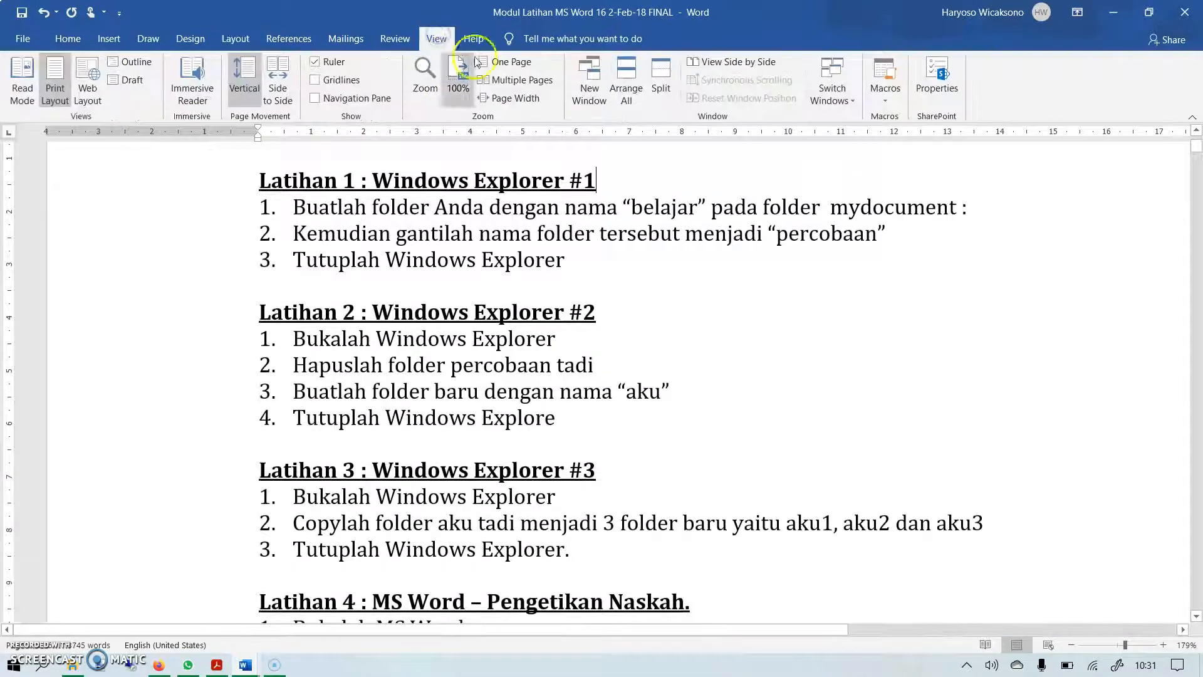
pyautogui.click(507, 62)
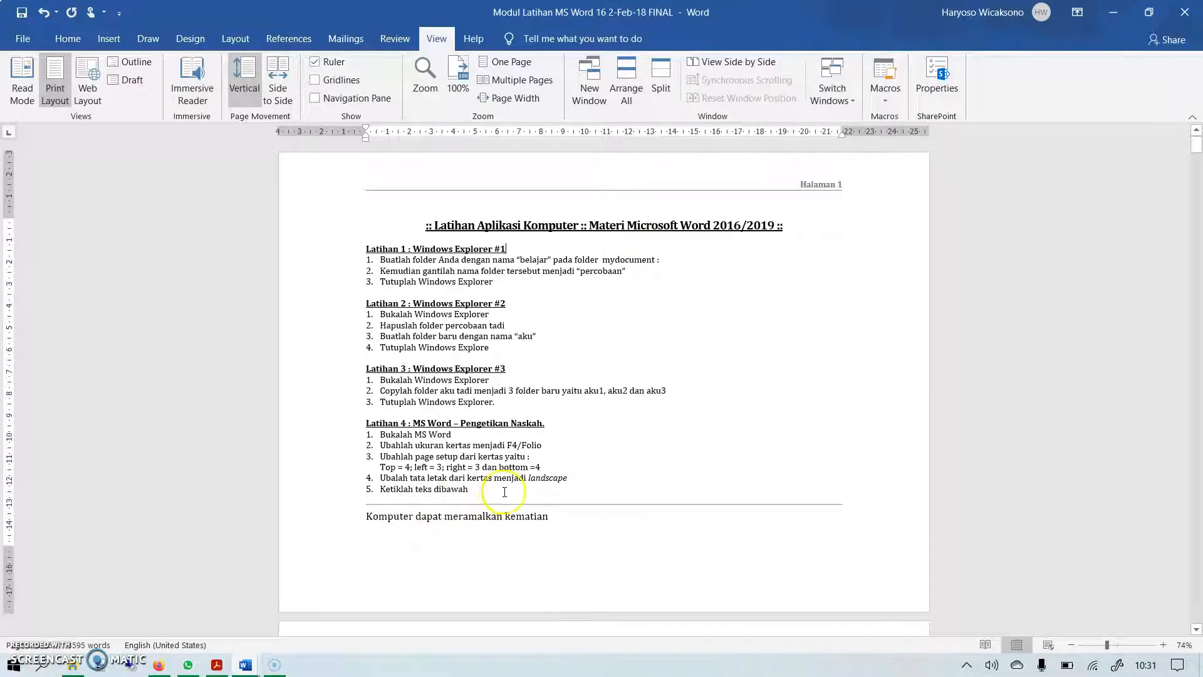
# Undo the landscape orientation, custom margins and A4 paper size, and show one whole page.
pyautogui.click(44, 13)
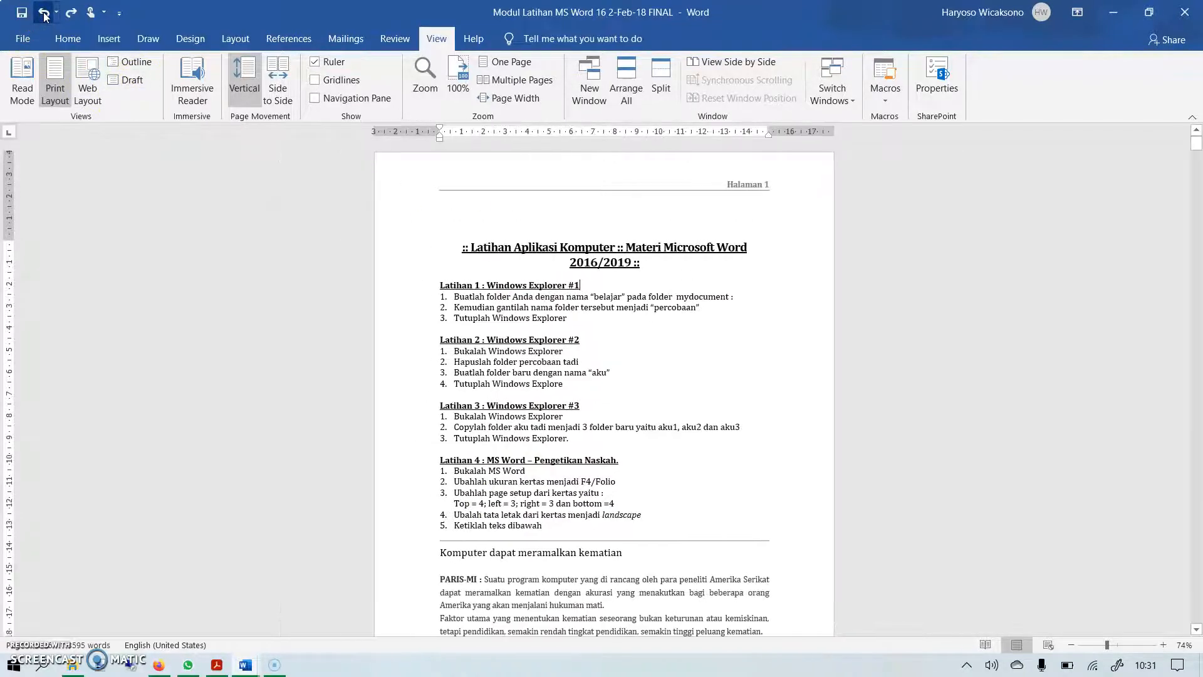
pyautogui.click(43, 13)
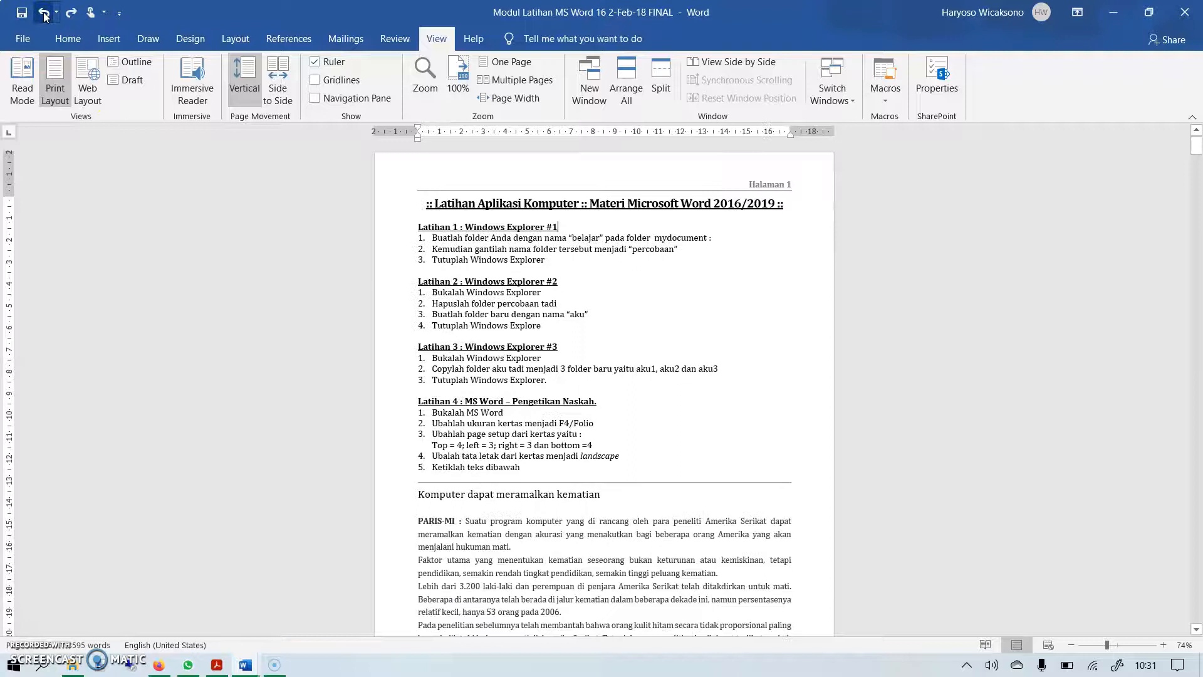
pyautogui.click(44, 13)
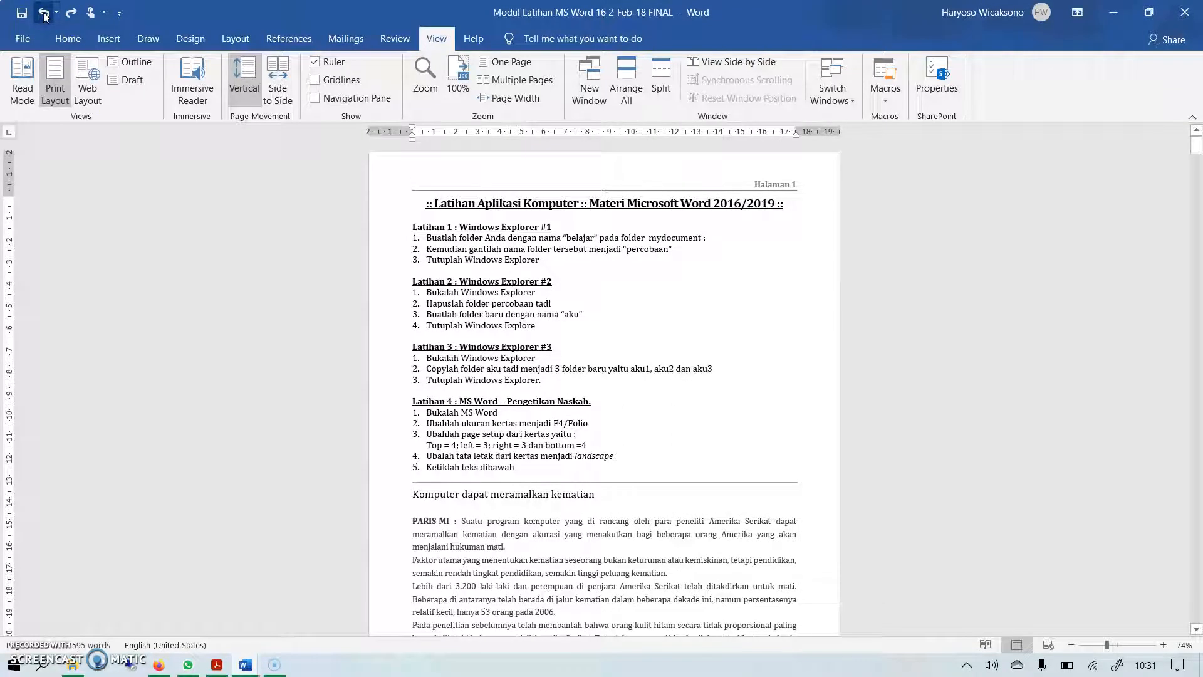
pyautogui.click(505, 61)
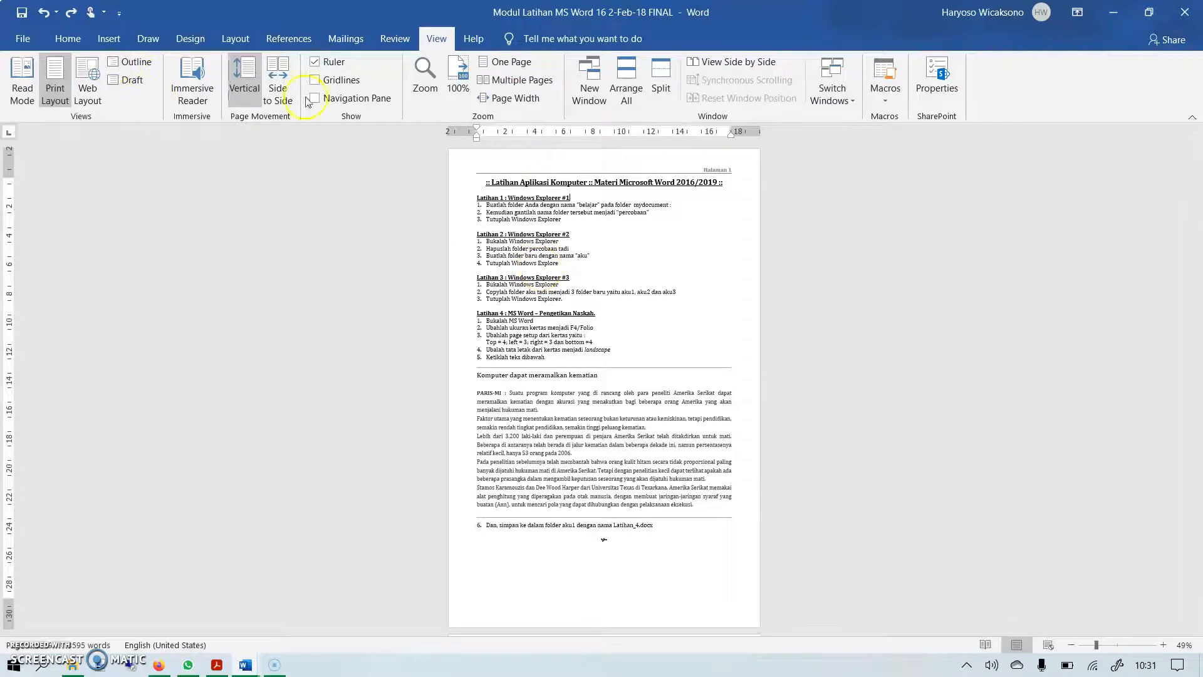
# Set the paper size to A4, 210 x 297 mm, and fit the page to the window width.
pyautogui.click(235, 38)
pyautogui.click(109, 100)
pyautogui.click(109, 98)
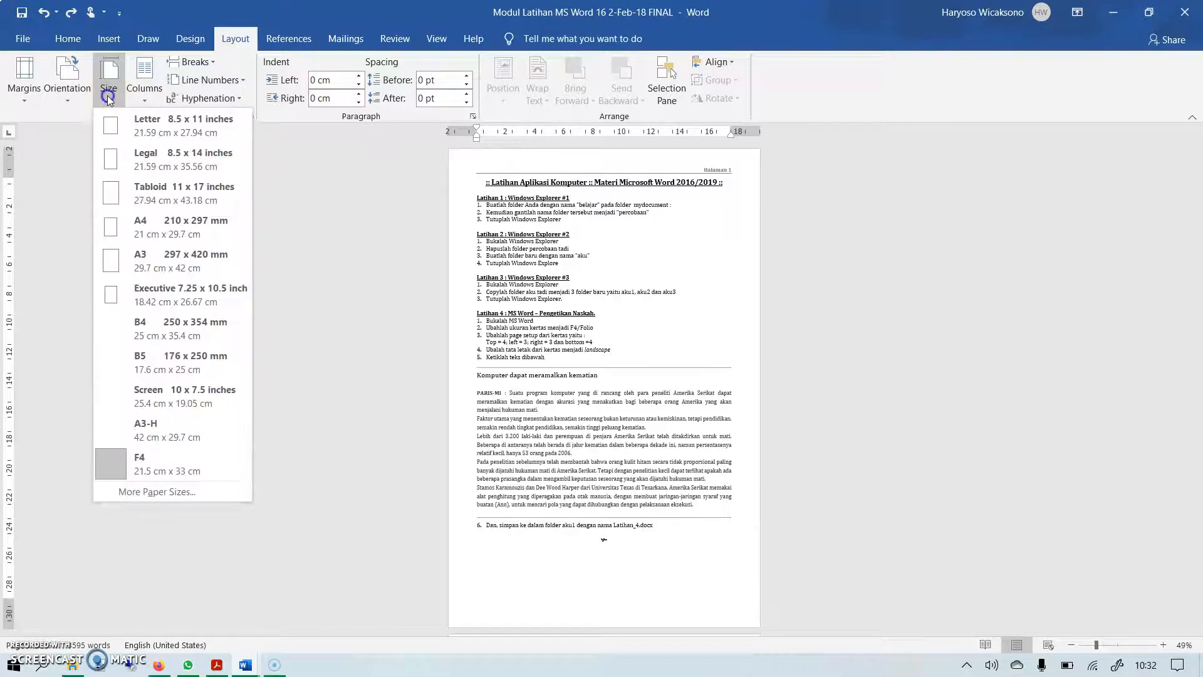
pyautogui.click(177, 229)
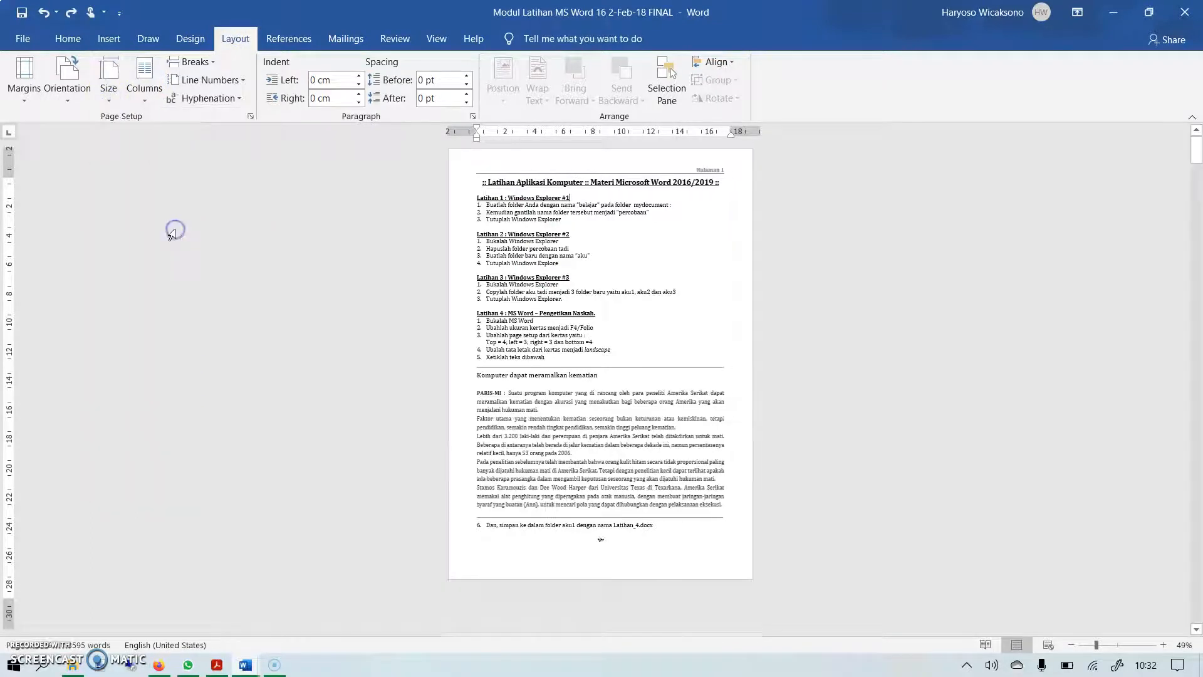
pyautogui.click(437, 38)
pyautogui.click(513, 98)
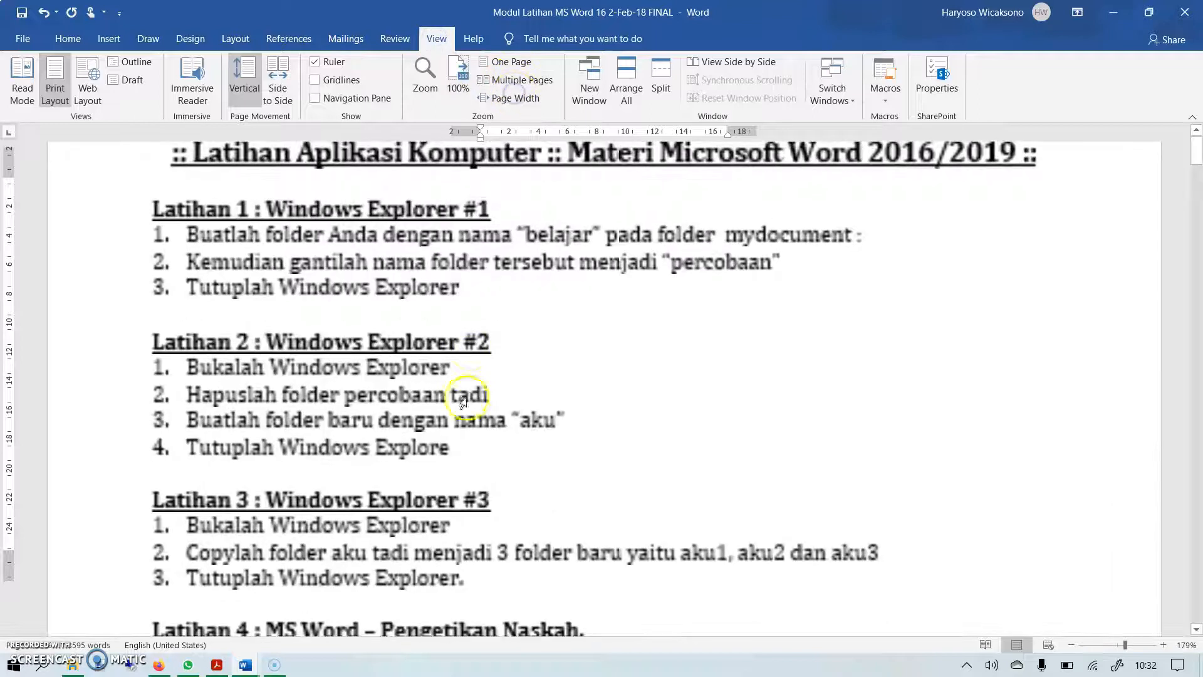
pyautogui.scroll(-5, 479, 379)
pyautogui.scroll(-4, 480, 379)
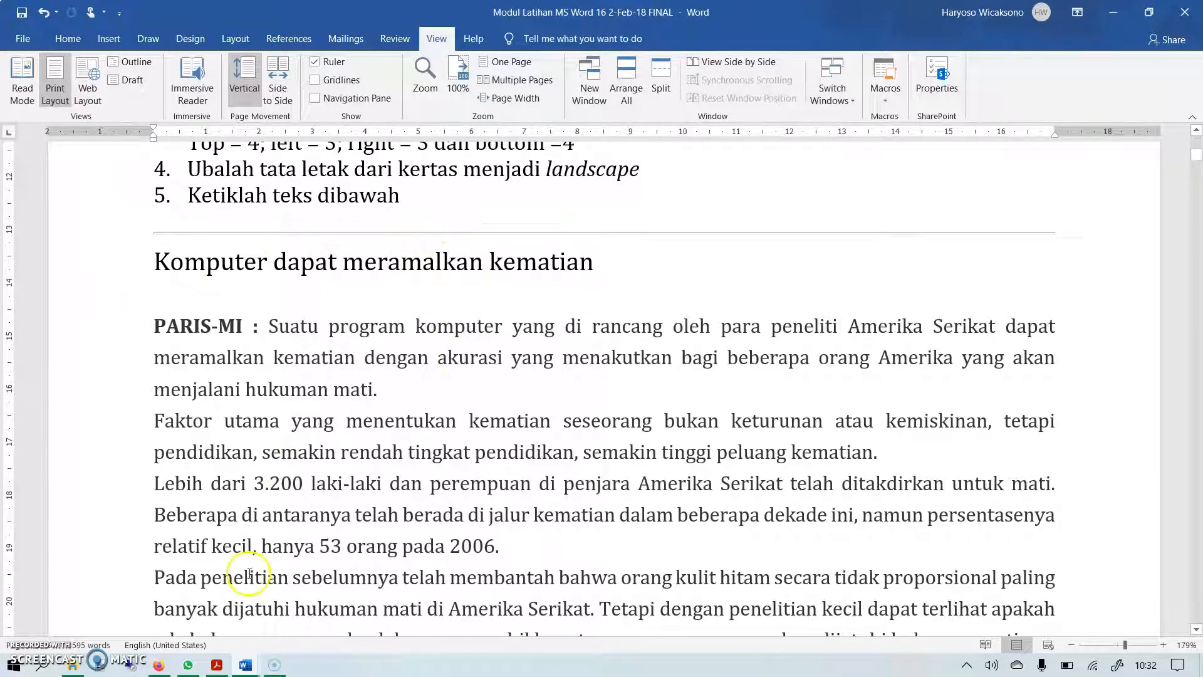
# Switch to the module PDF in Adobe Acrobat Reader and copy the Latihan 4 article from its title "Komputer dapat meramalkan kematian" through its last paragraph.
pyautogui.moveTo(219, 664)
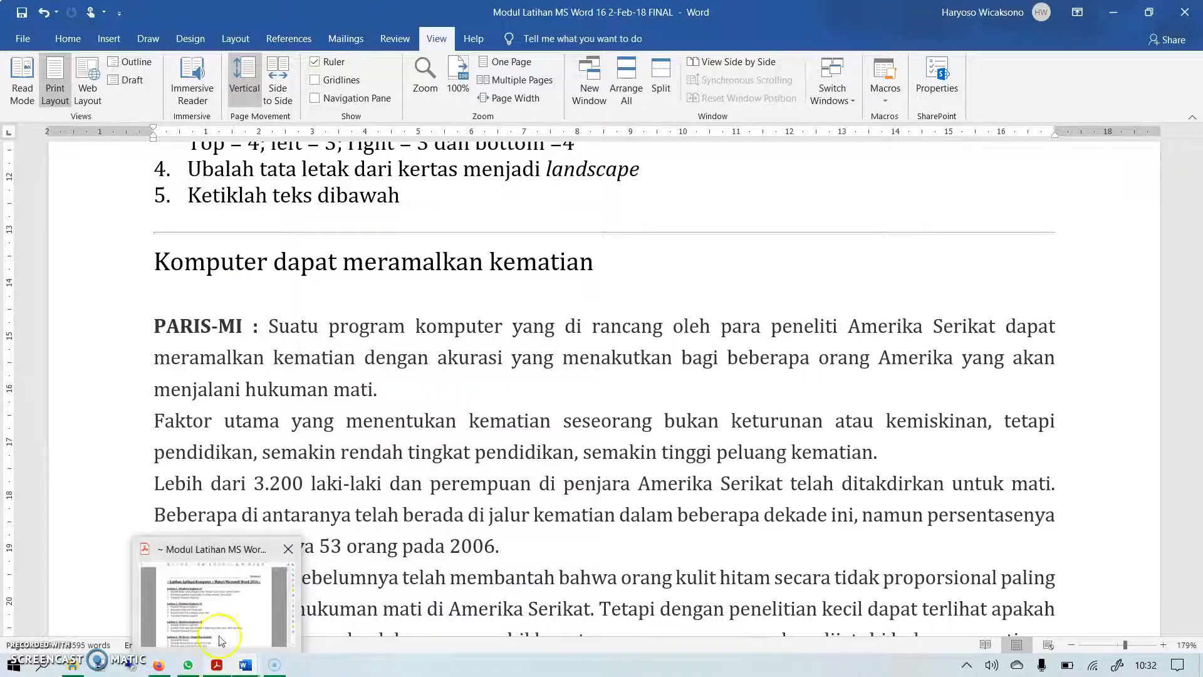
pyautogui.click(220, 638)
pyautogui.scroll(-8, 460, 372)
pyautogui.scroll(-6, 459, 372)
pyautogui.scroll(-1, 459, 364)
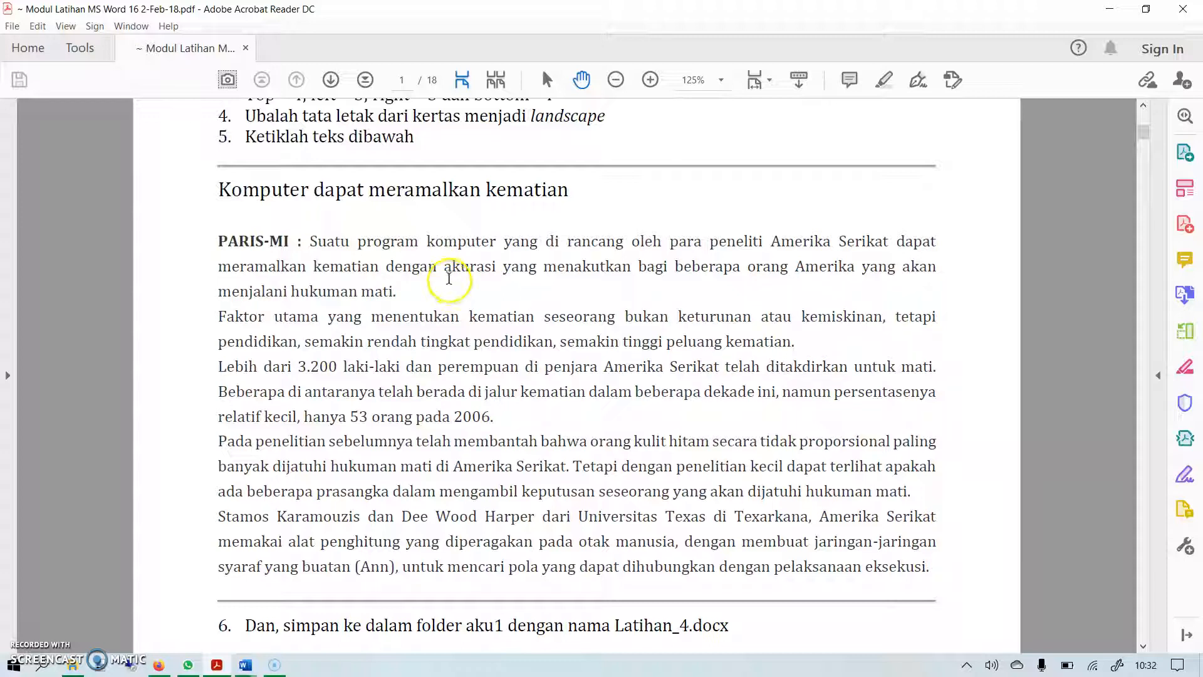
pyautogui.scroll(-1, 449, 278)
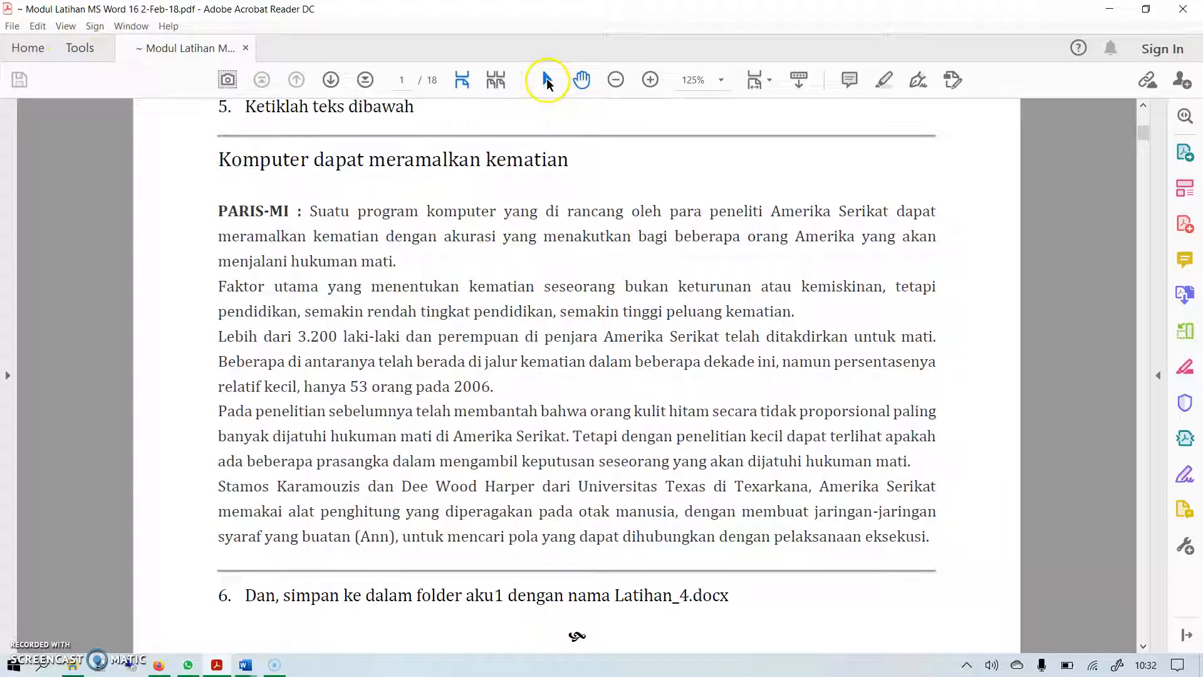
pyautogui.moveTo(222, 161); pyautogui.dragTo(940, 533)
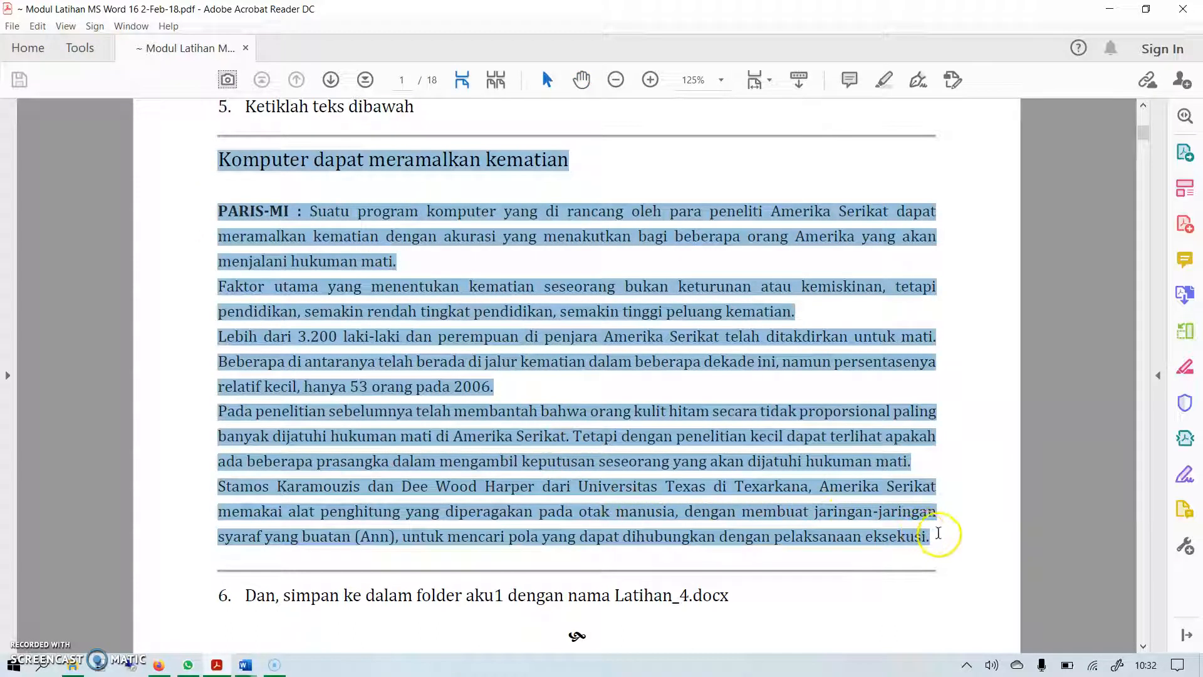
pyautogui.rightClick(425, 336)
pyautogui.click(449, 351)
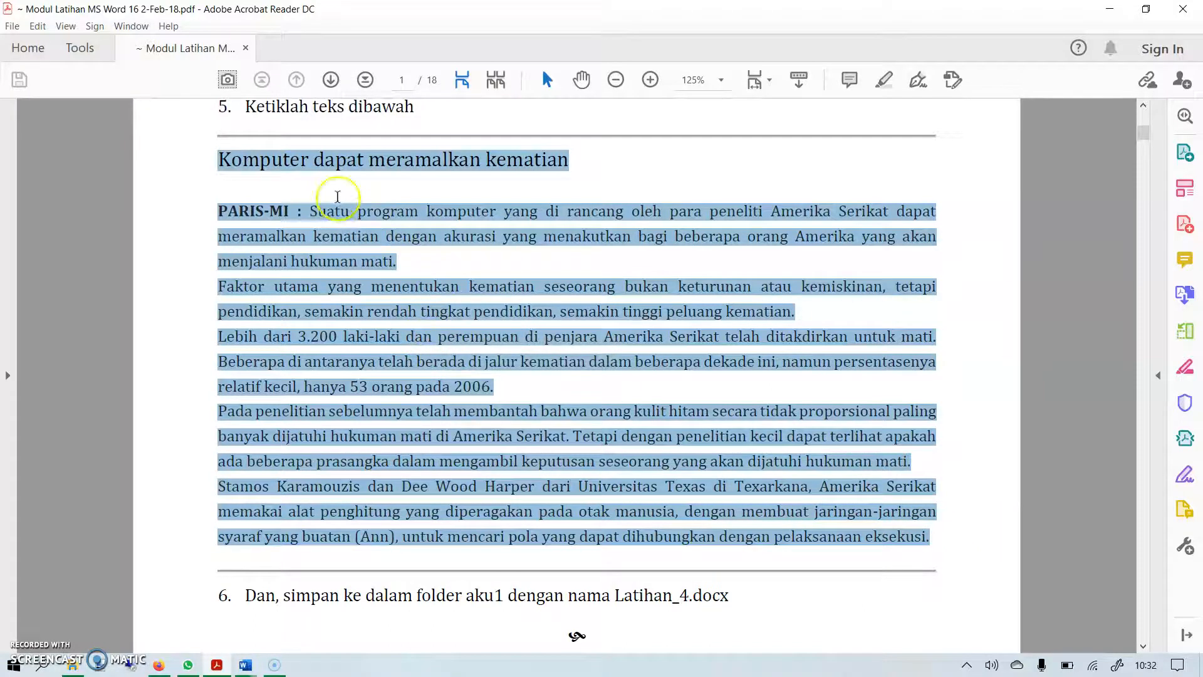
# Switch back to Word, create a blank document and paste the copied article with its source formatting kept.
pyautogui.click(245, 666)
pyautogui.click(285, 626)
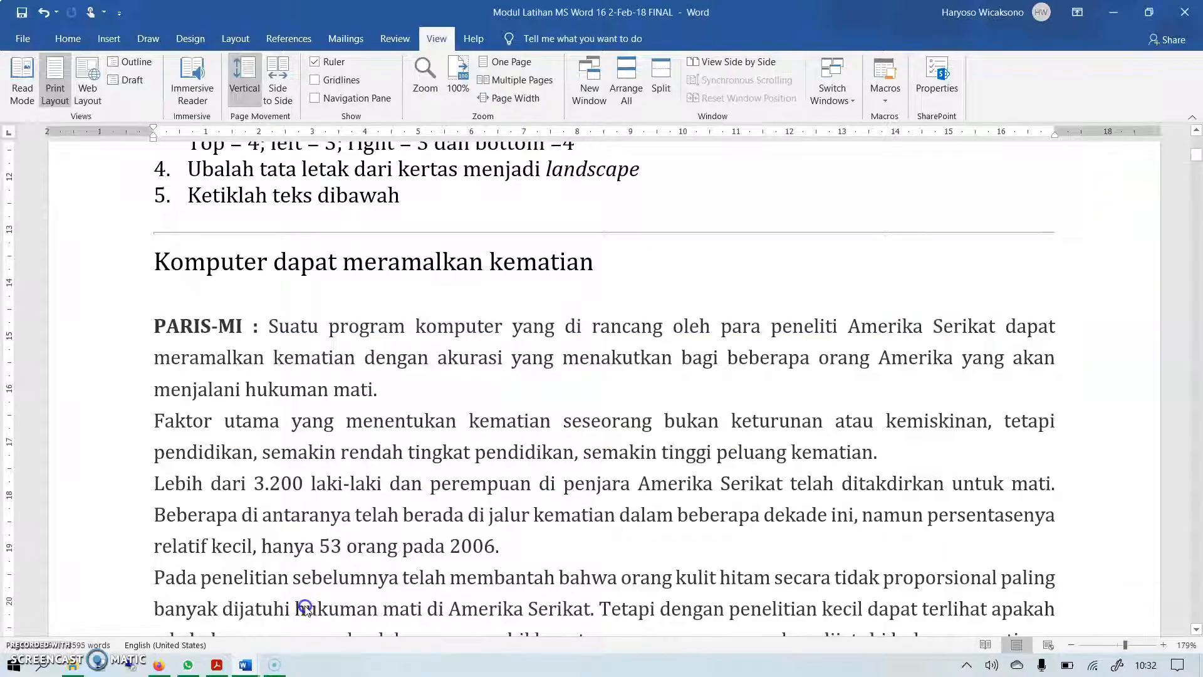
pyautogui.click(22, 39)
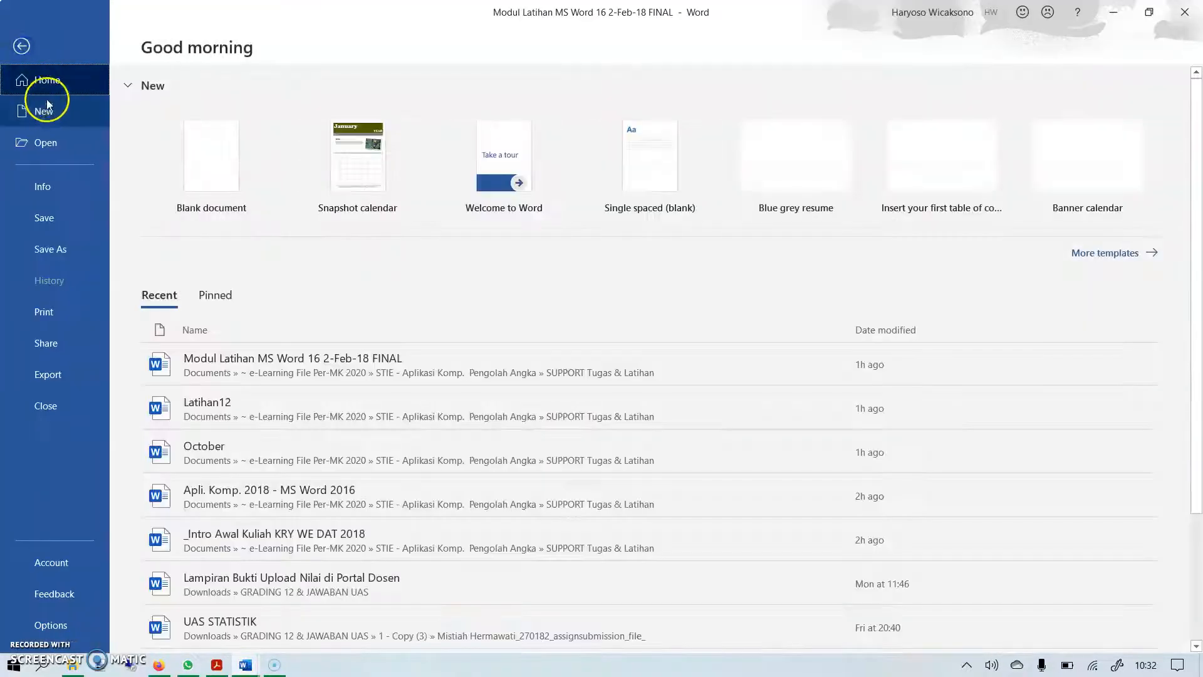
pyautogui.click(47, 111)
pyautogui.click(255, 156)
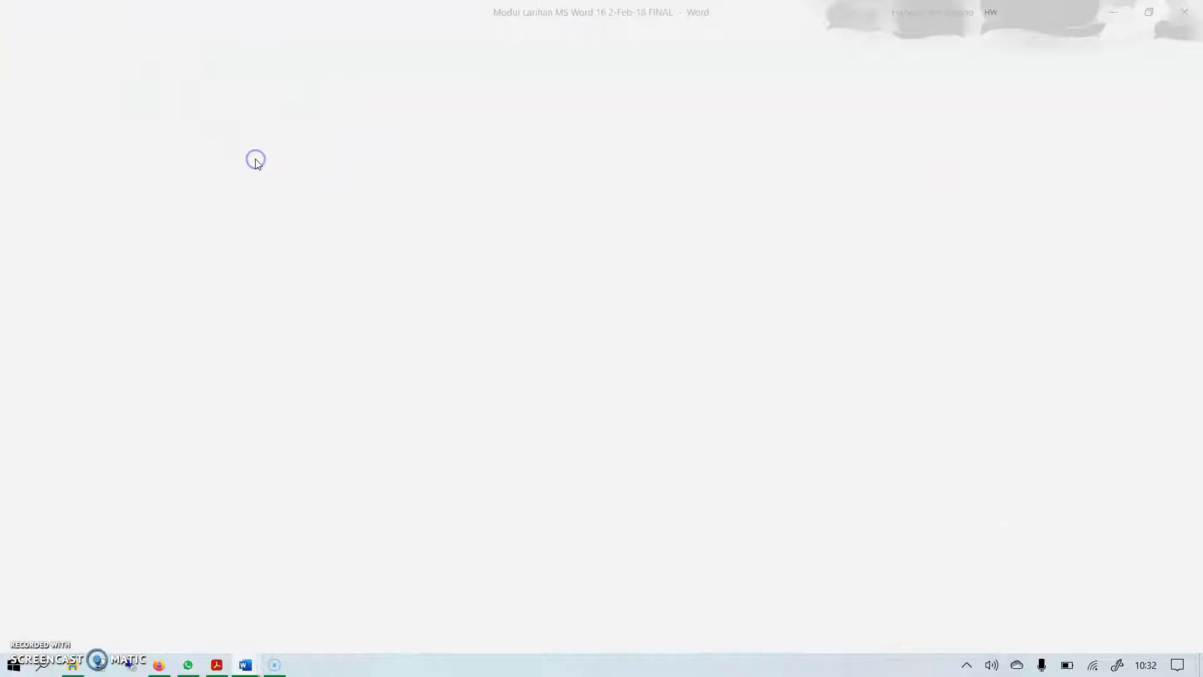
pyautogui.rightClick(268, 332)
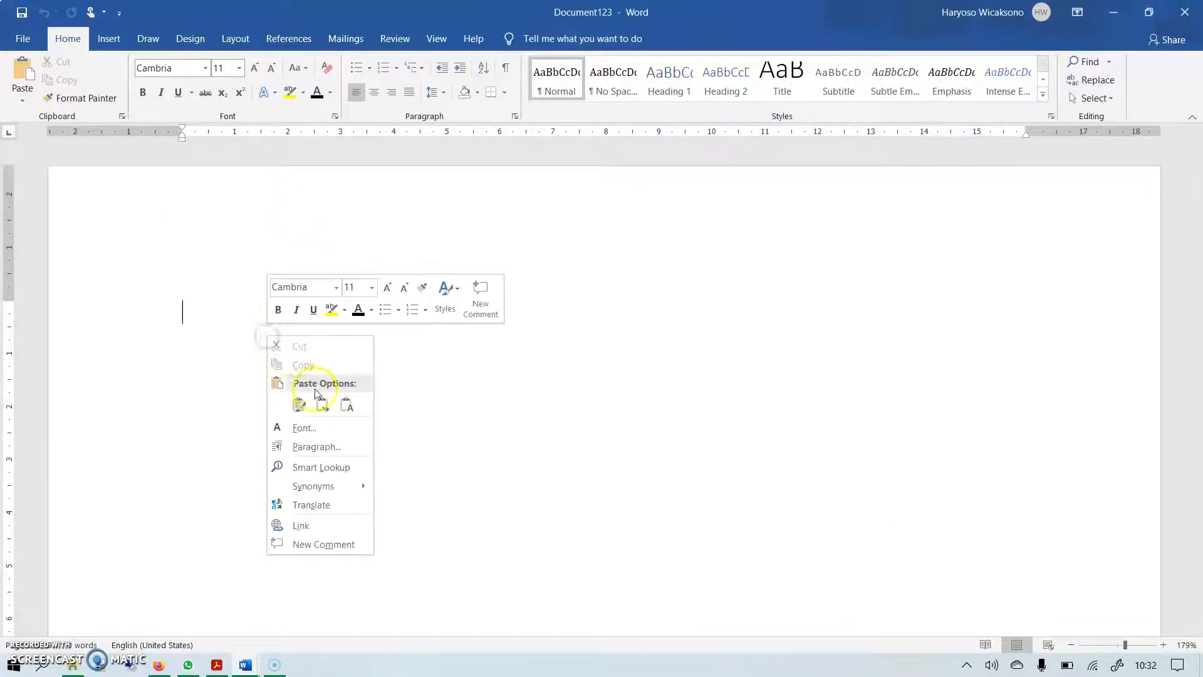
pyautogui.click(303, 404)
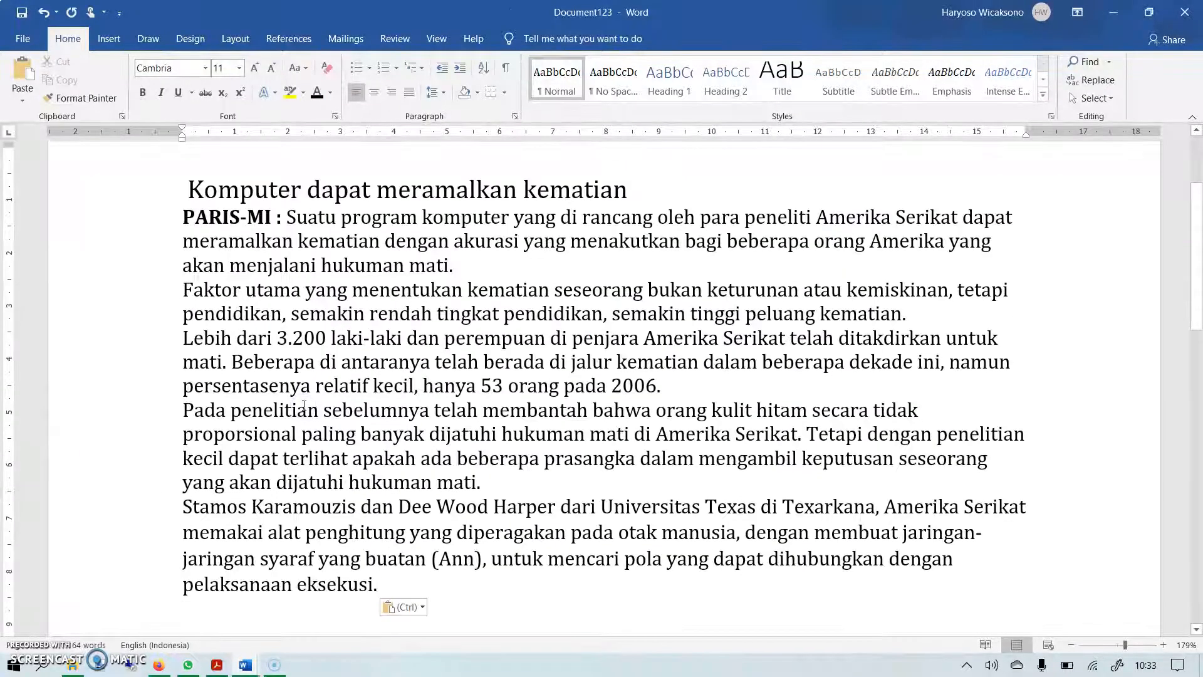
# Show the formatting marks, delete the stray space before the title "Komputer dapat meramalkan kematian", and hide the marks again.
pyautogui.click(177, 185)
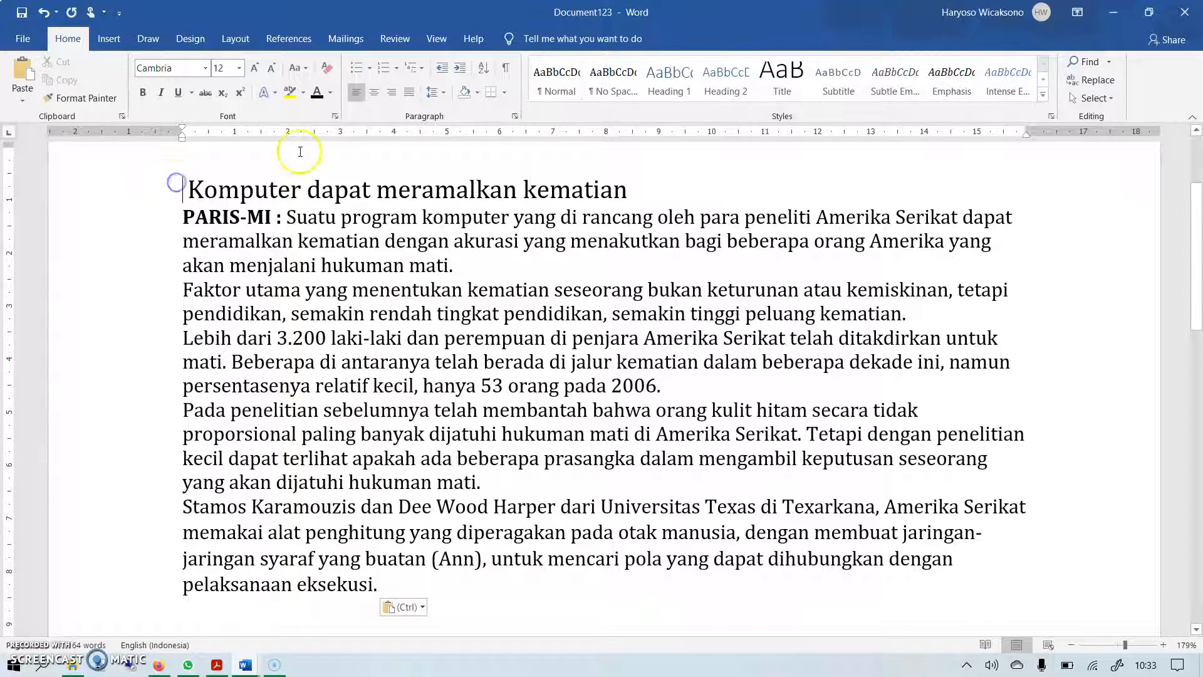
pyautogui.click(506, 68)
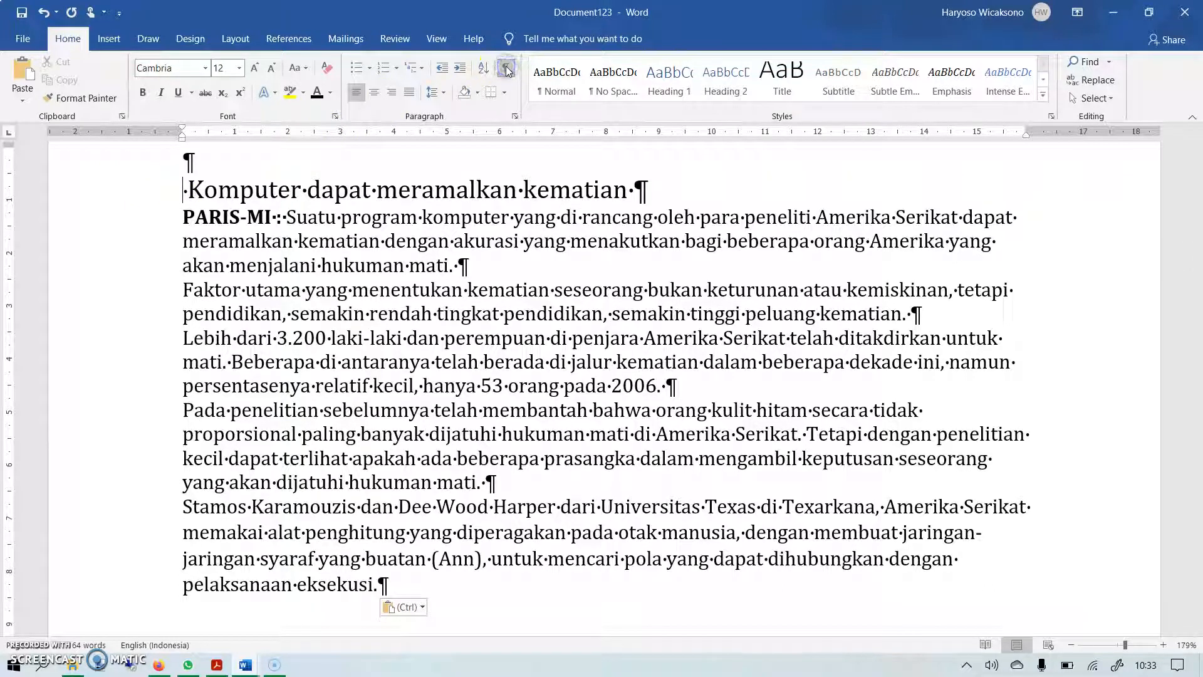
pyautogui.press('Delete')
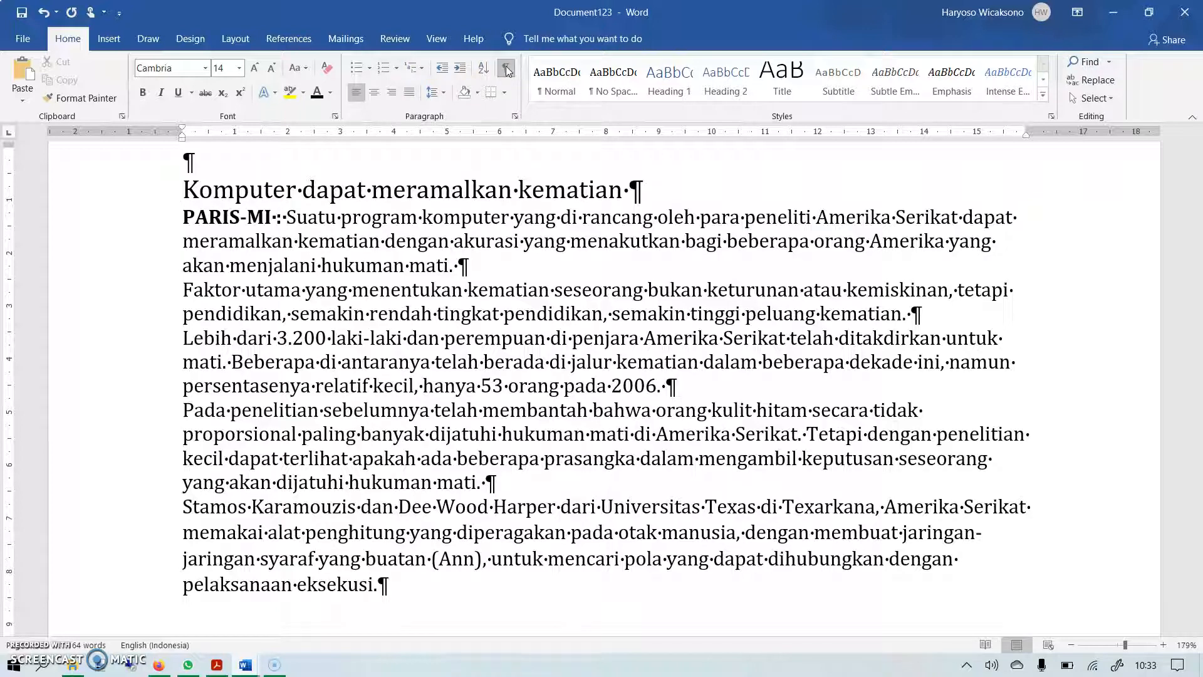
pyautogui.click(507, 68)
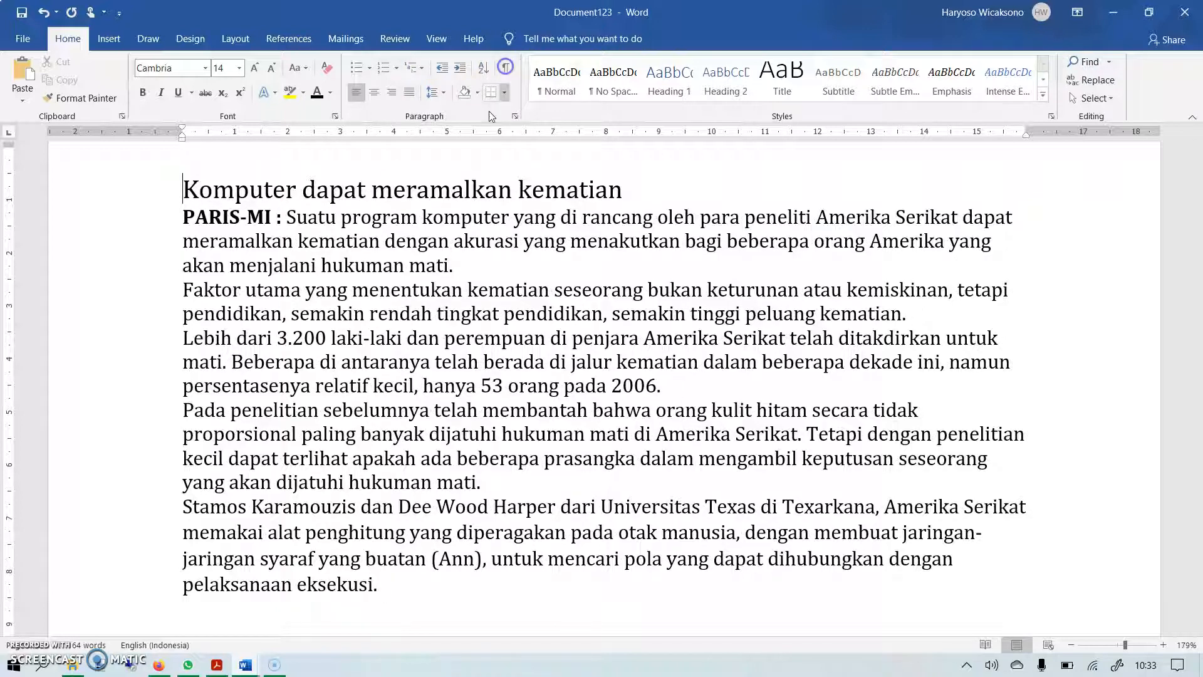
# Justify all the body paragraphs below the title, from "PARIS-MI" to the last line.
pyautogui.click(108, 224)
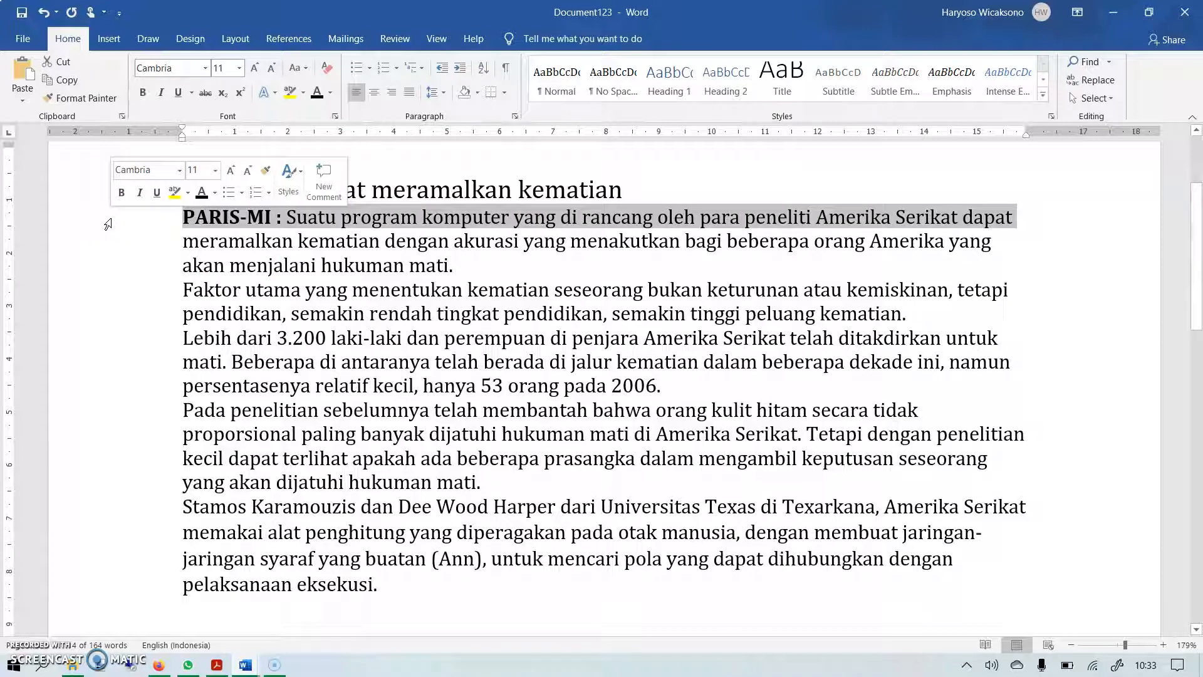
pyautogui.moveTo(81, 234); pyautogui.dragTo(116, 583)
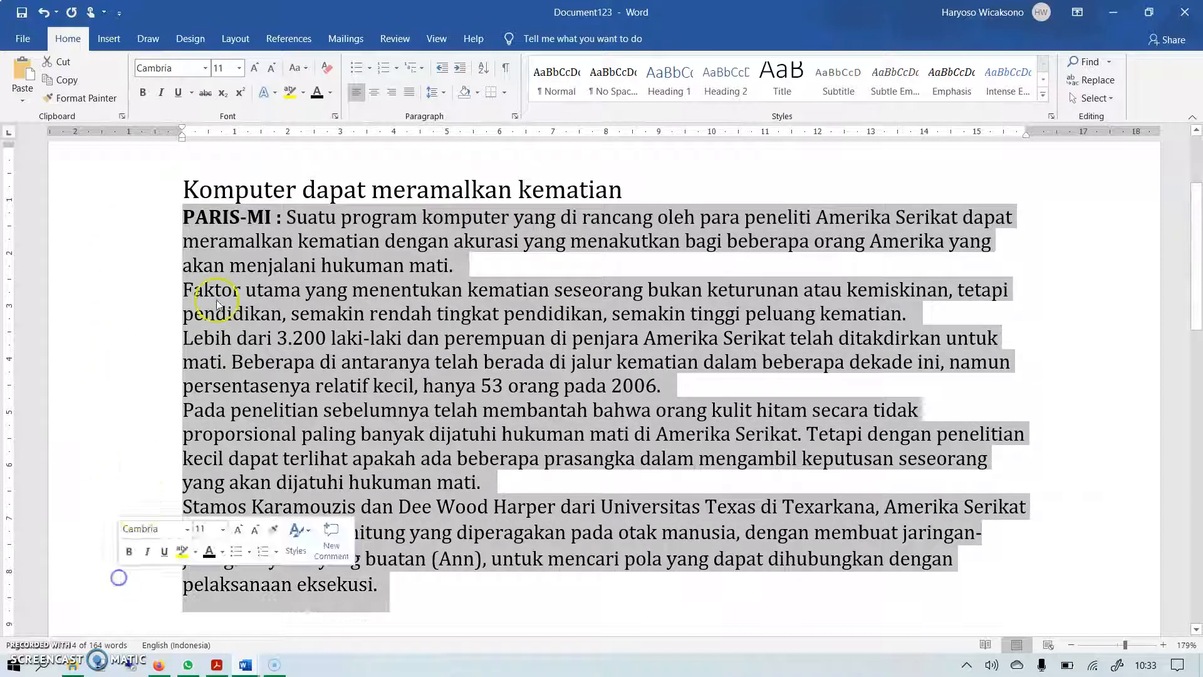
pyautogui.click(411, 92)
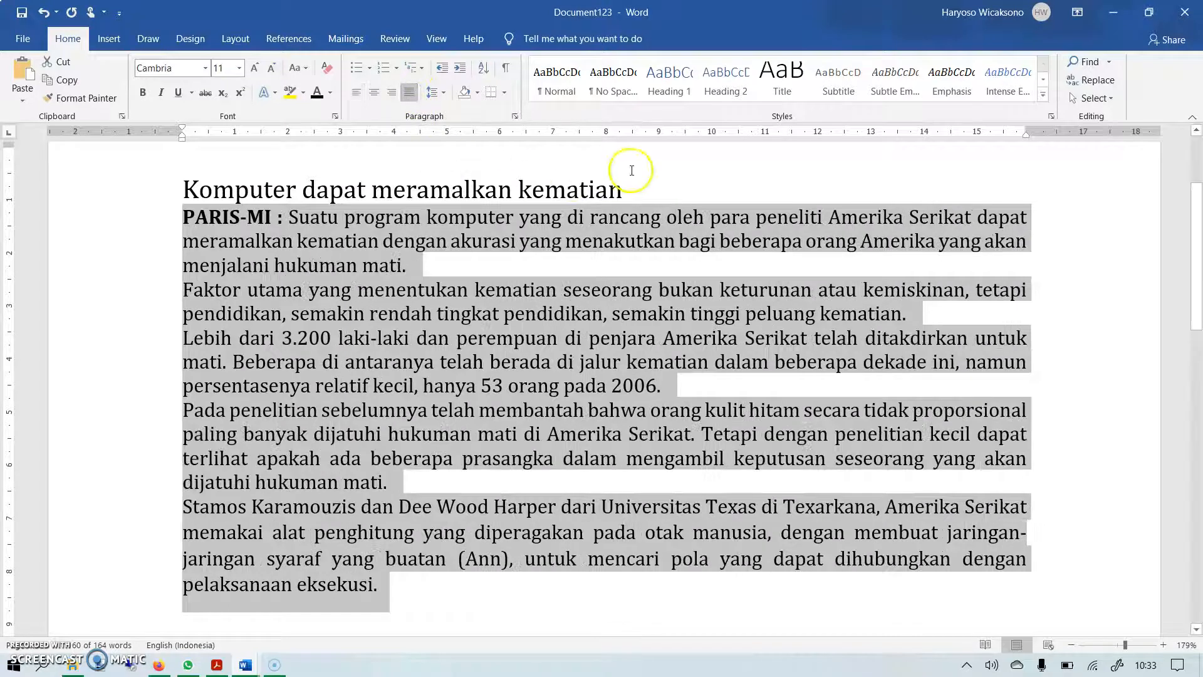
# Try left, centred and right alignment on the body paragraphs, return them to justified and deselect them.
pyautogui.click(356, 93)
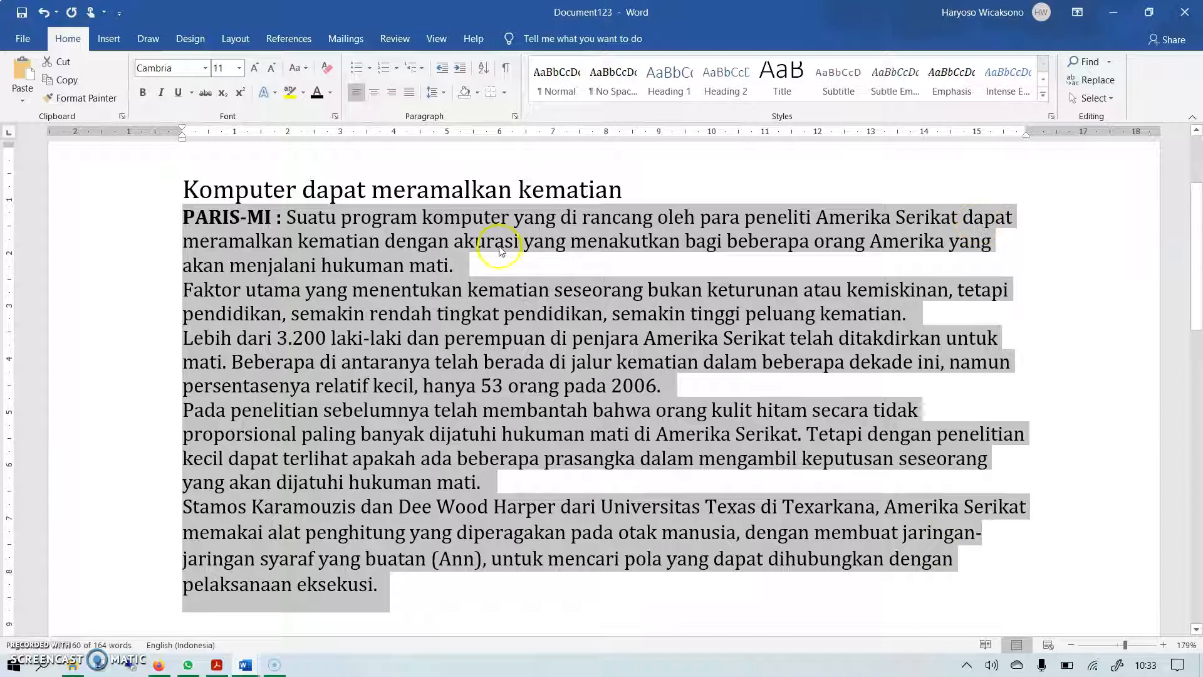
pyautogui.click(374, 93)
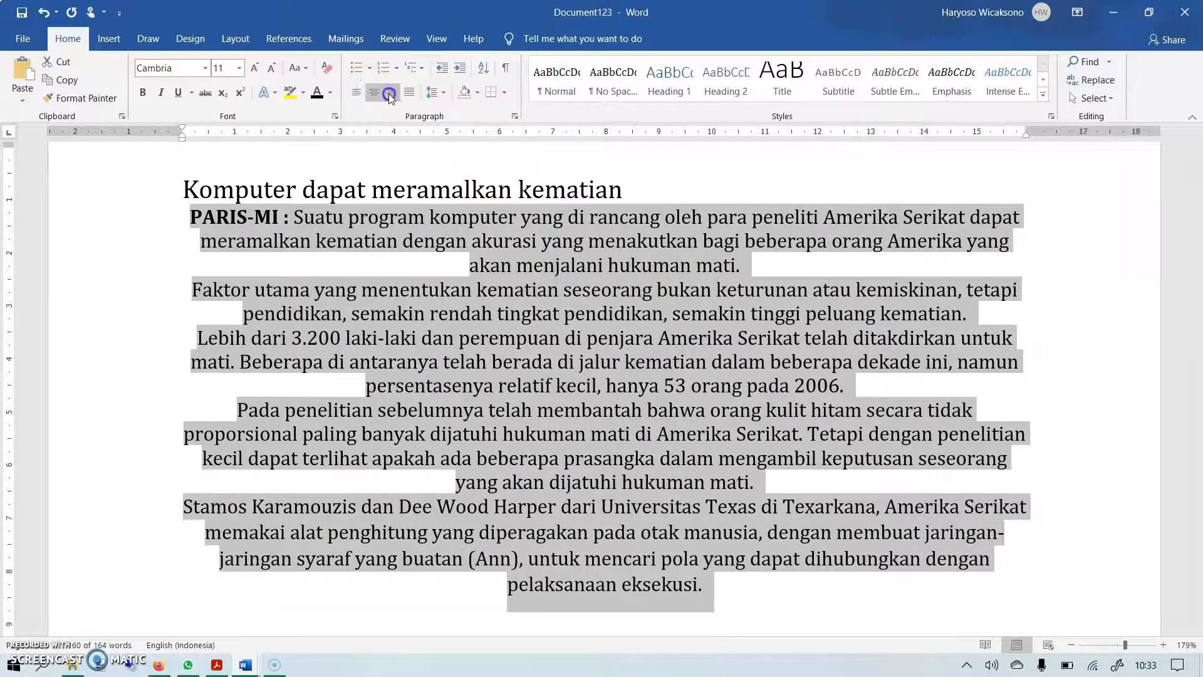
pyautogui.click(388, 92)
pyautogui.click(411, 94)
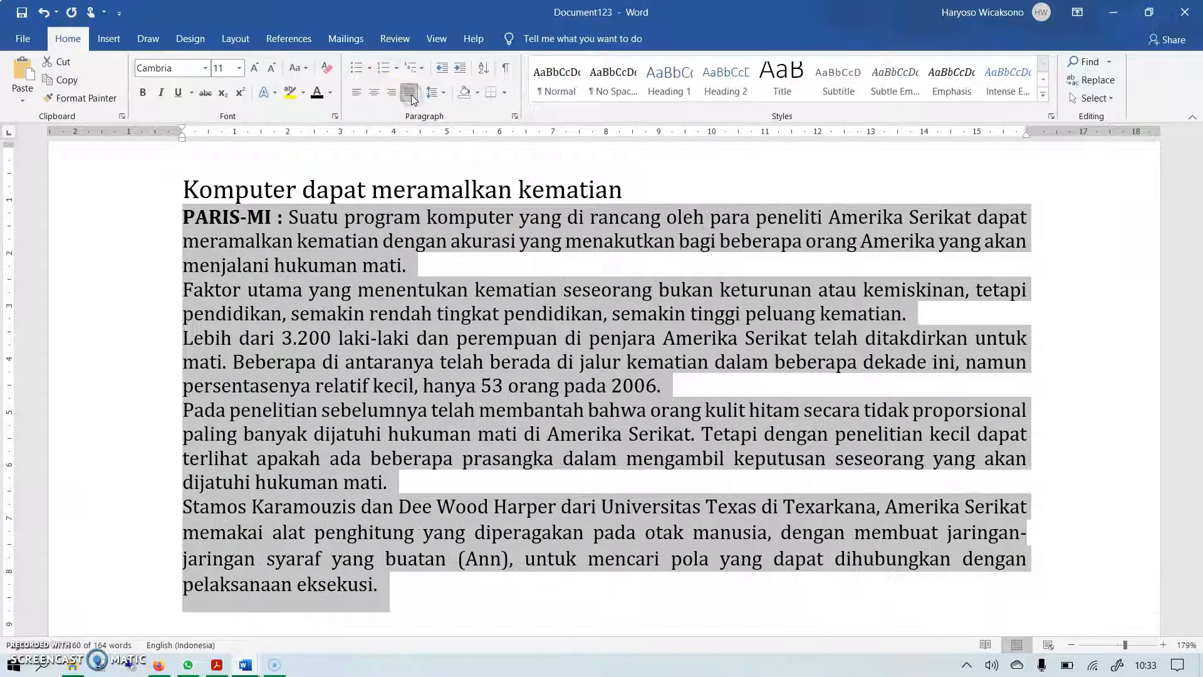
pyautogui.click(409, 94)
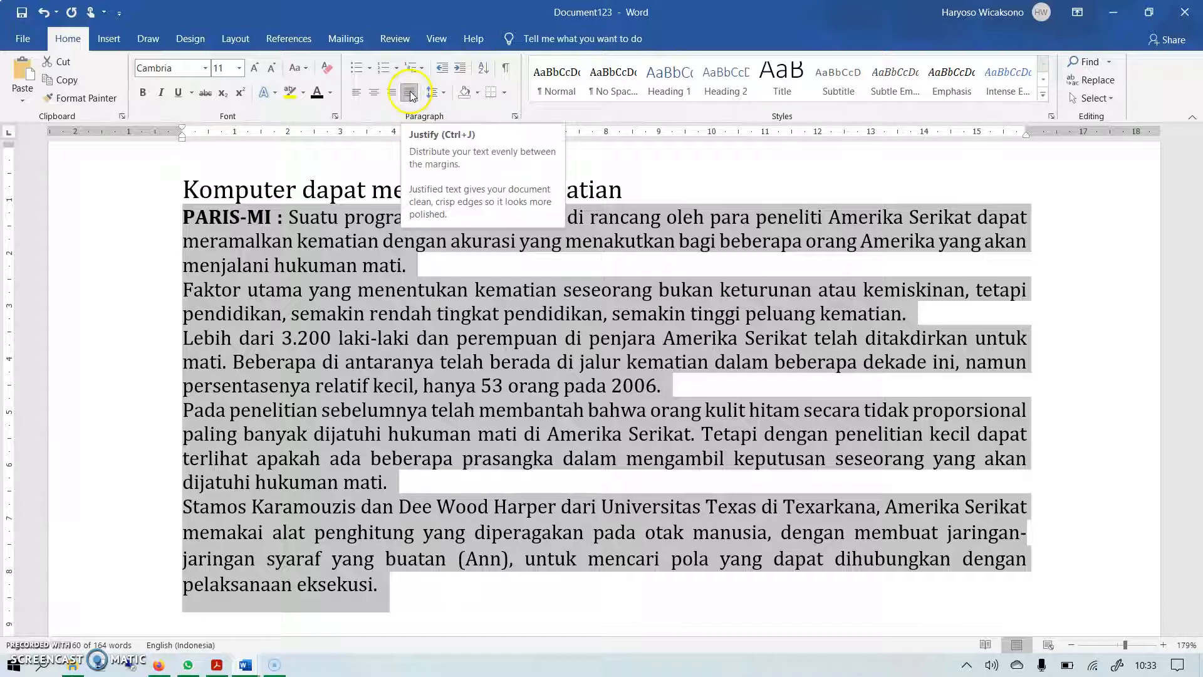
pyautogui.click(676, 190)
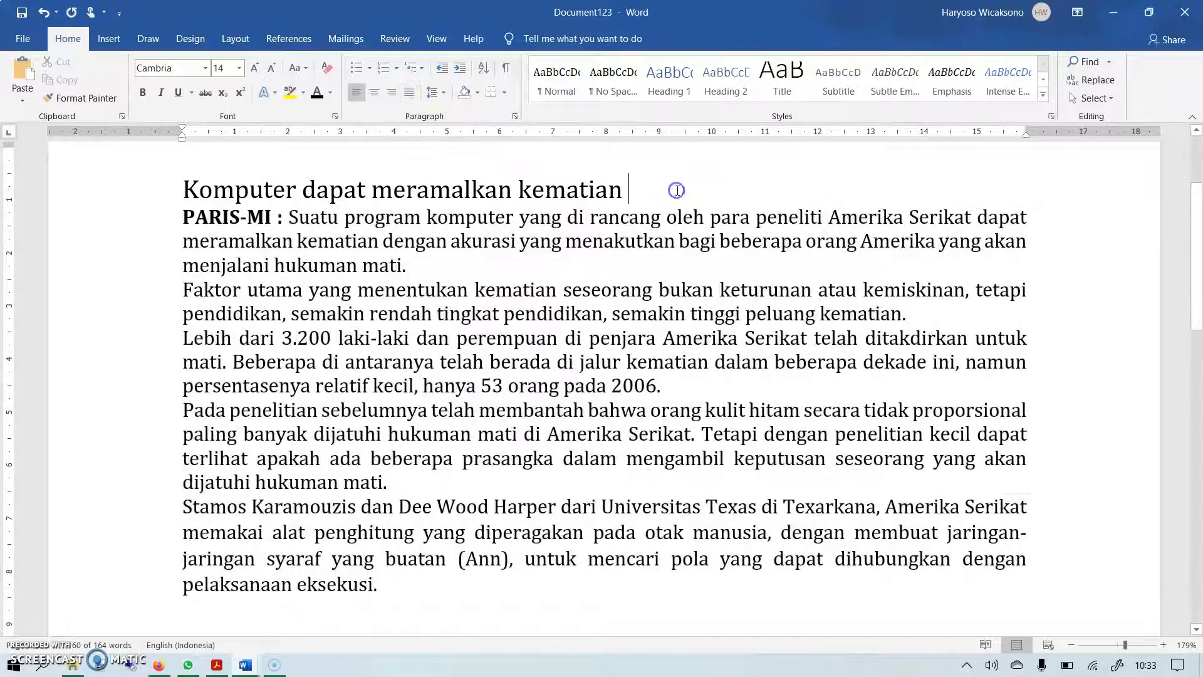
# Switch back to the exercise module and read the last instruction of Latihan 4 and the saving instructions of Latihan 5.
pyautogui.click(245, 667)
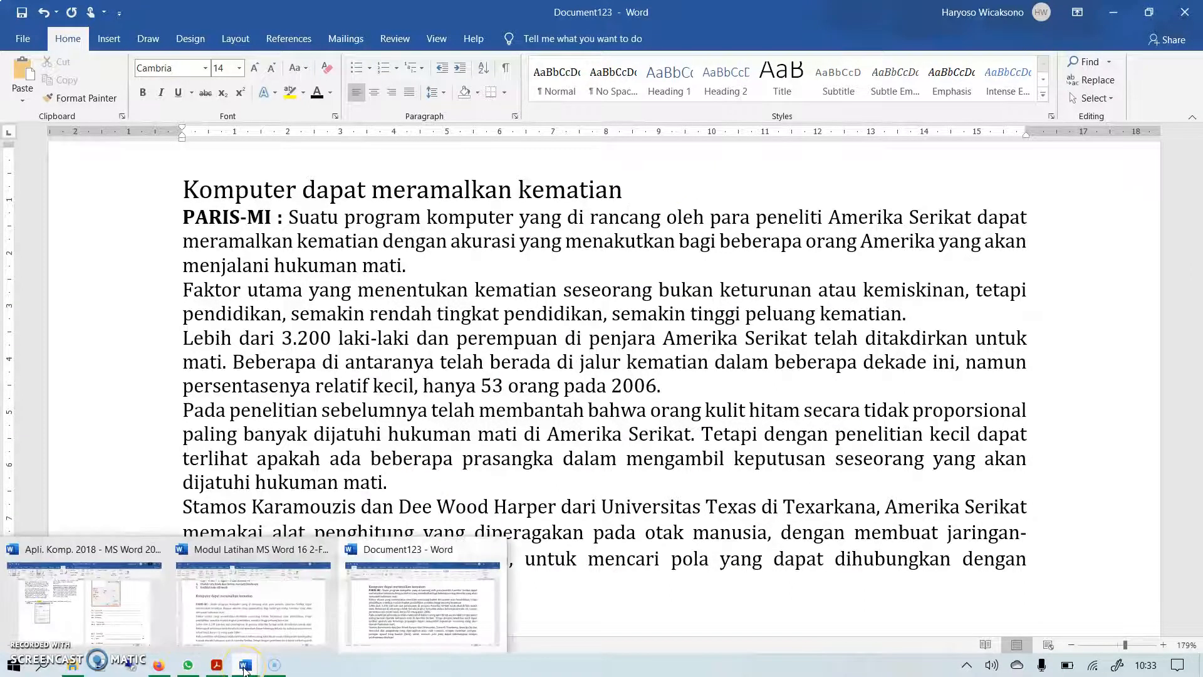
pyautogui.click(243, 619)
pyautogui.click(535, 393)
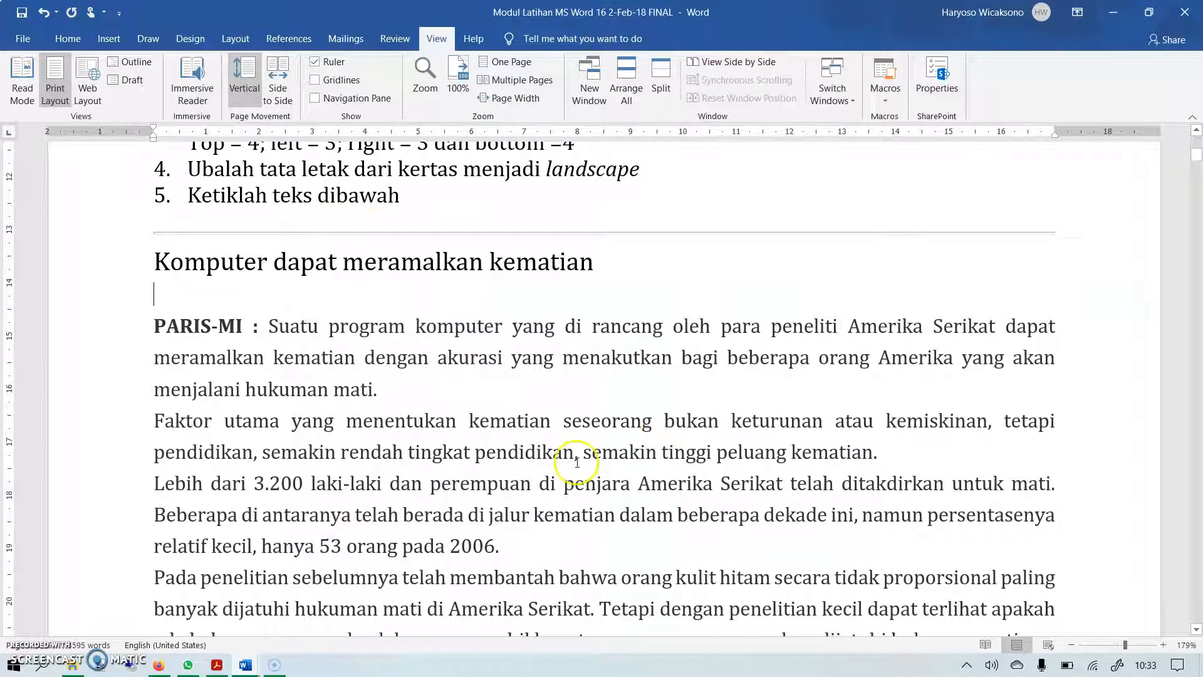
pyautogui.scroll(-8, 581, 464)
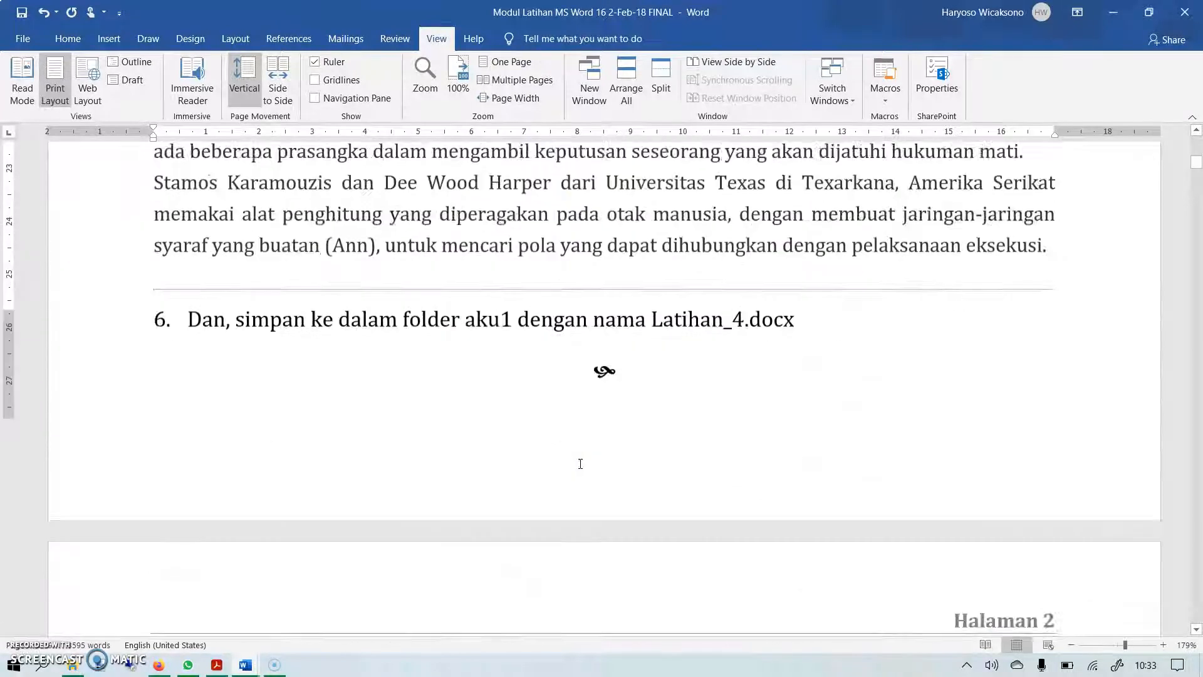
pyautogui.scroll(-6, 635, 317)
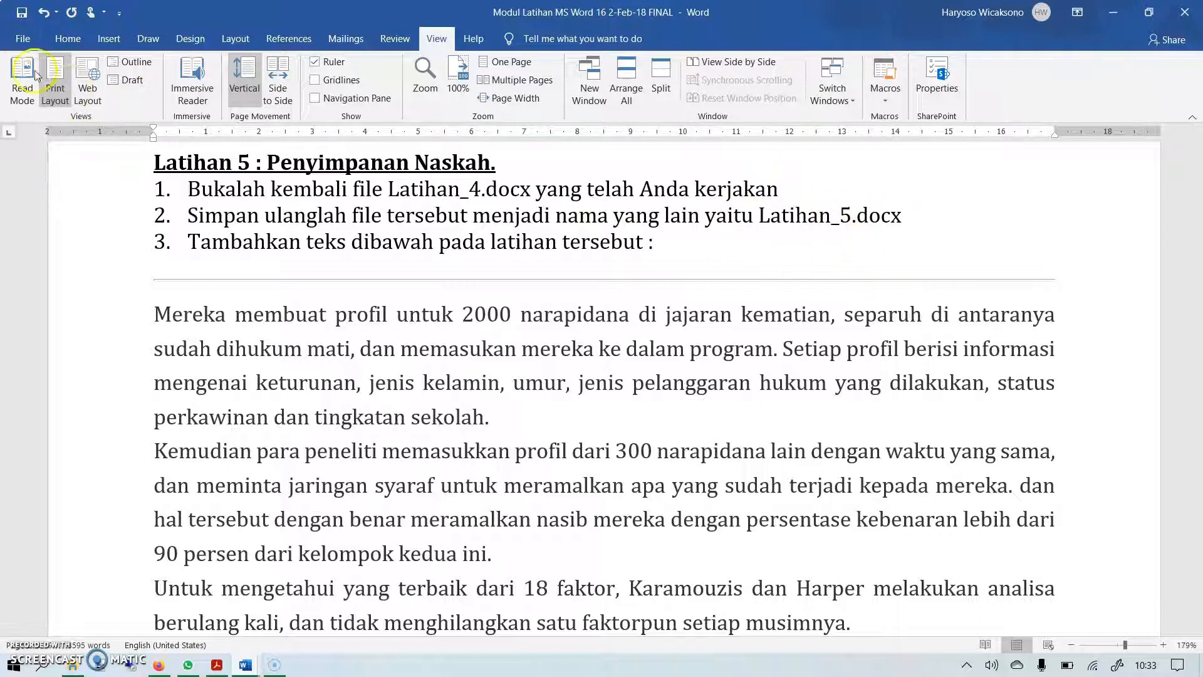
pyautogui.click(21, 45)
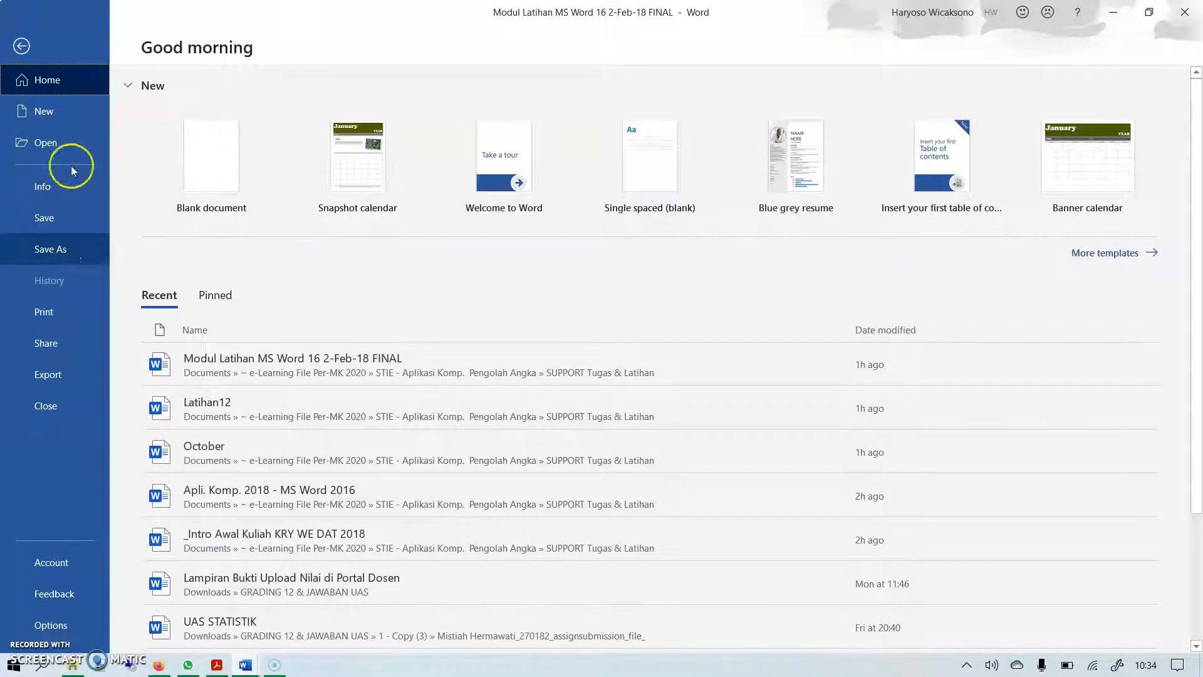
pyautogui.click(24, 47)
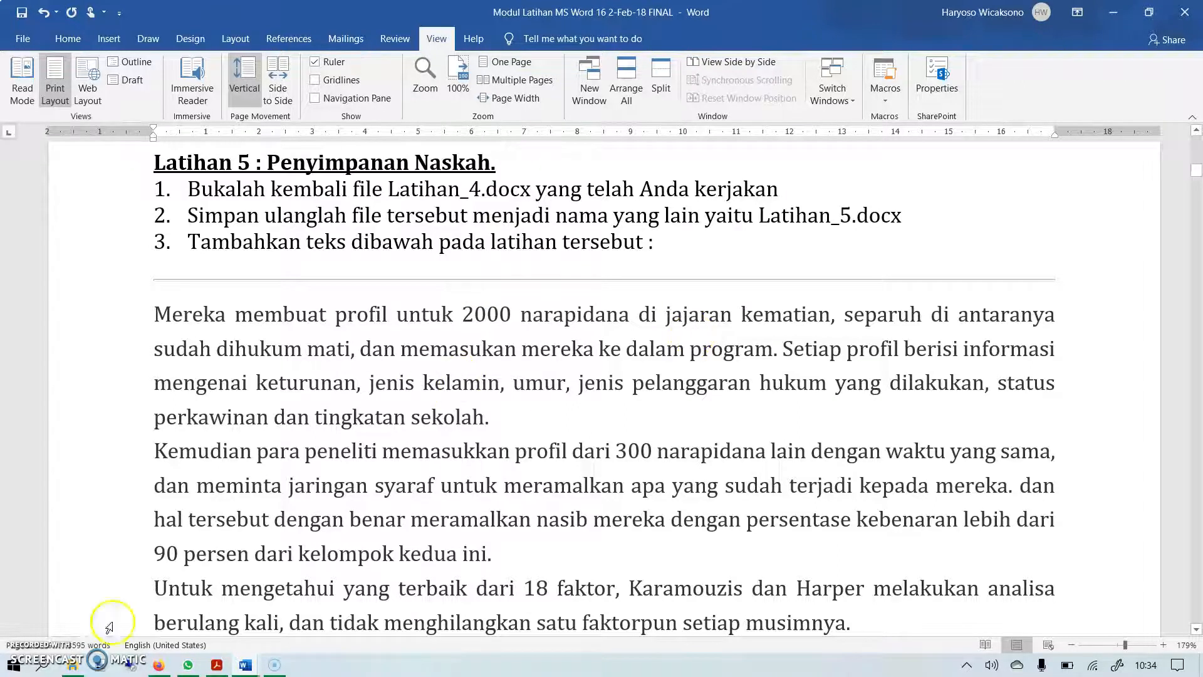
# Read Latihan 6 on font formatting, from the plain "DAMPAK PEMBATASAN BBM" text to its formatted target version.
pyautogui.scroll(-2, 381, 480)
pyautogui.scroll(-10, 380, 480)
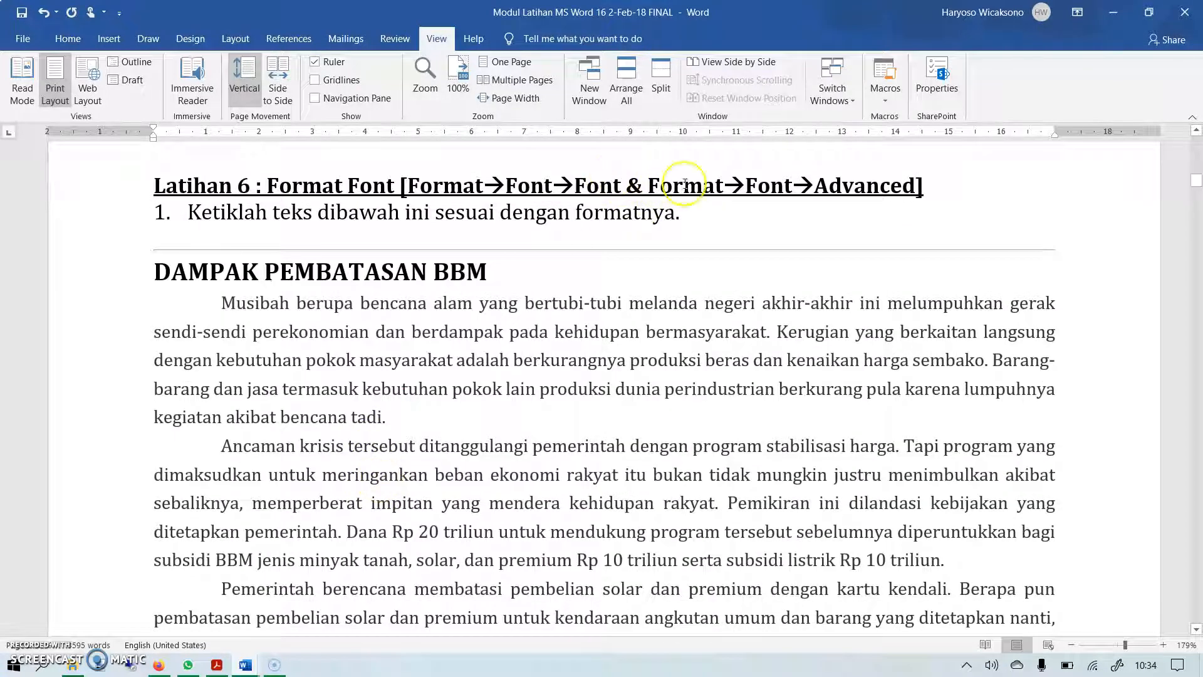
pyautogui.scroll(-10, 510, 360)
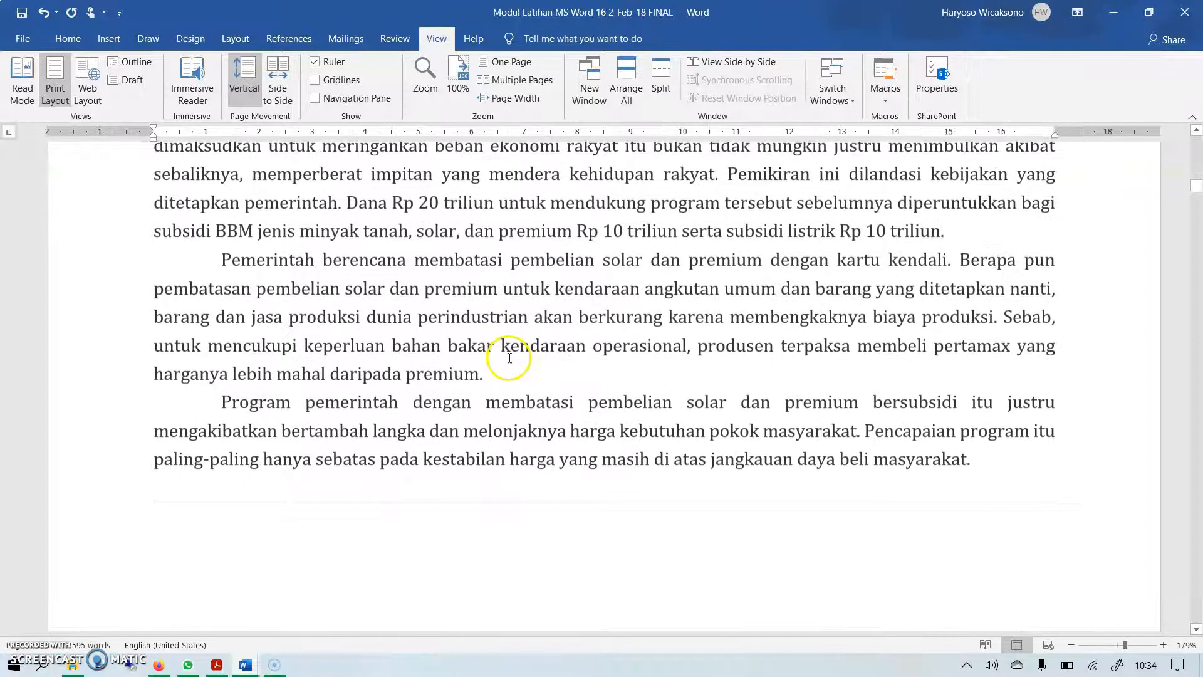
pyautogui.scroll(-5, 511, 361)
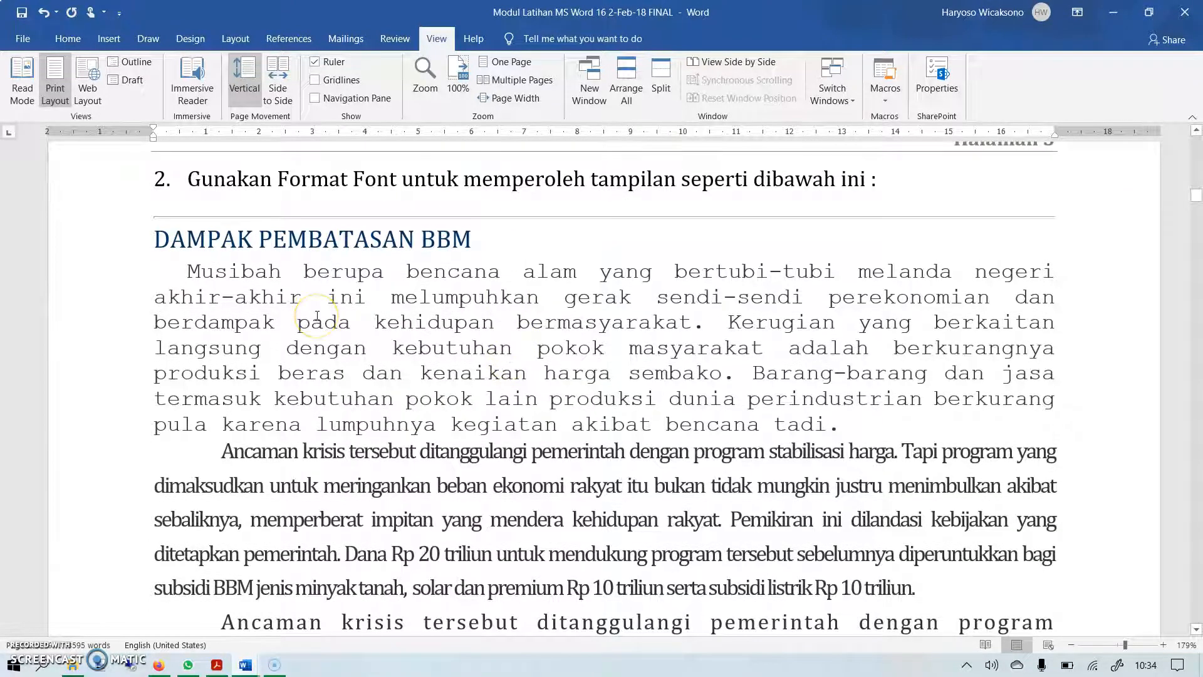
pyautogui.scroll(-2, 326, 329)
pyautogui.scroll(-4, 375, 376)
pyautogui.scroll(-4, 414, 376)
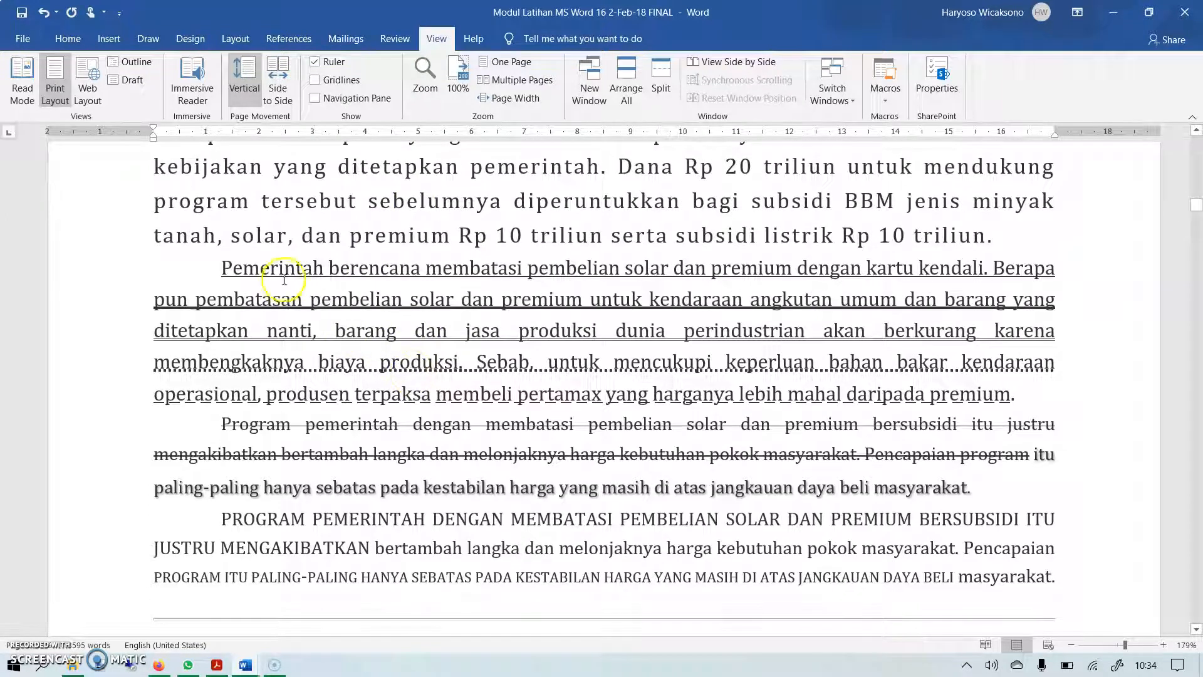
# Open the Font settings and look through the available underline styles, leaving the style at (none).
pyautogui.click(73, 42)
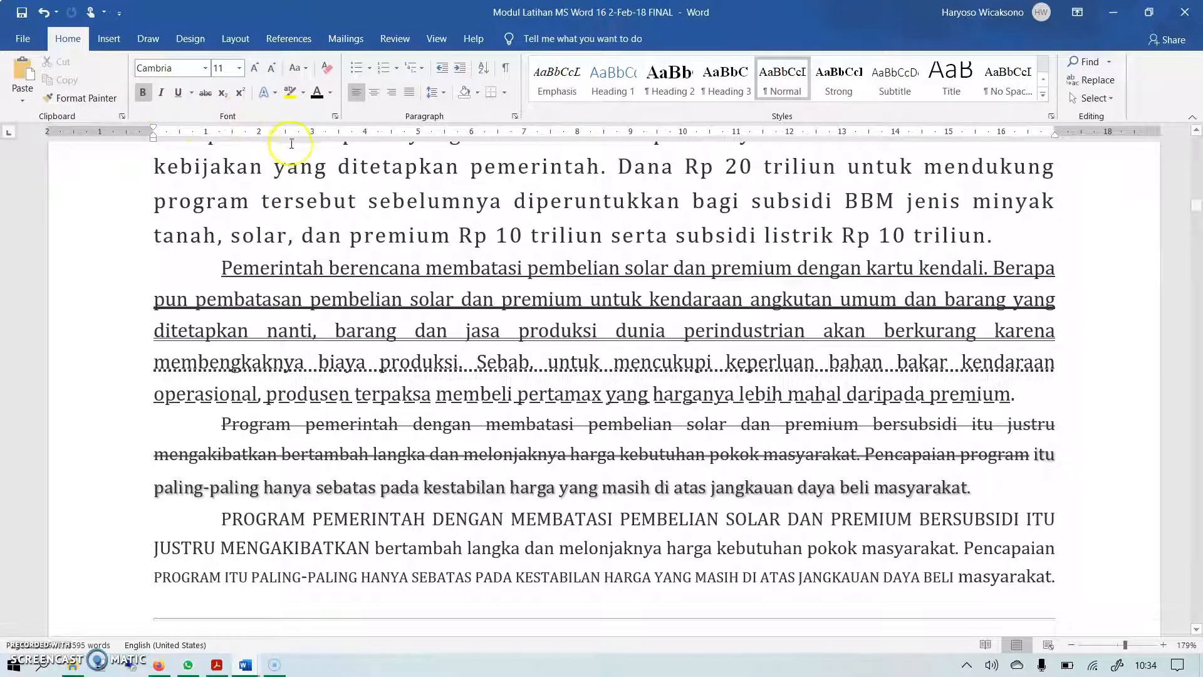
pyautogui.click(336, 117)
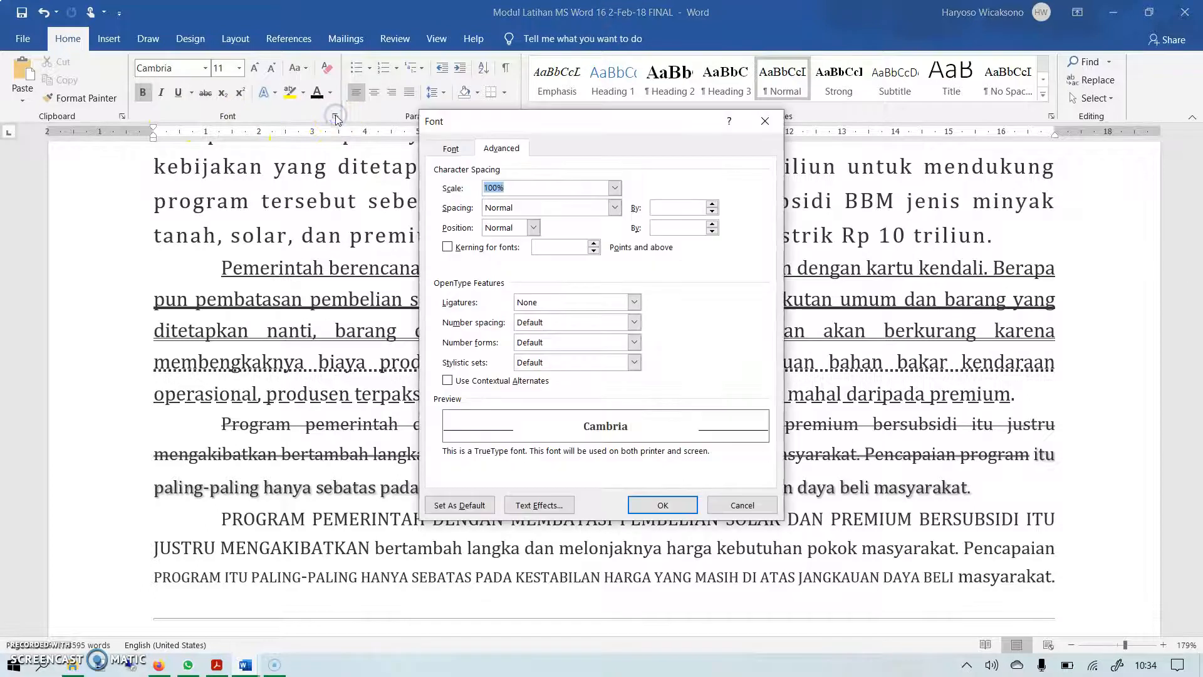
pyautogui.click(450, 149)
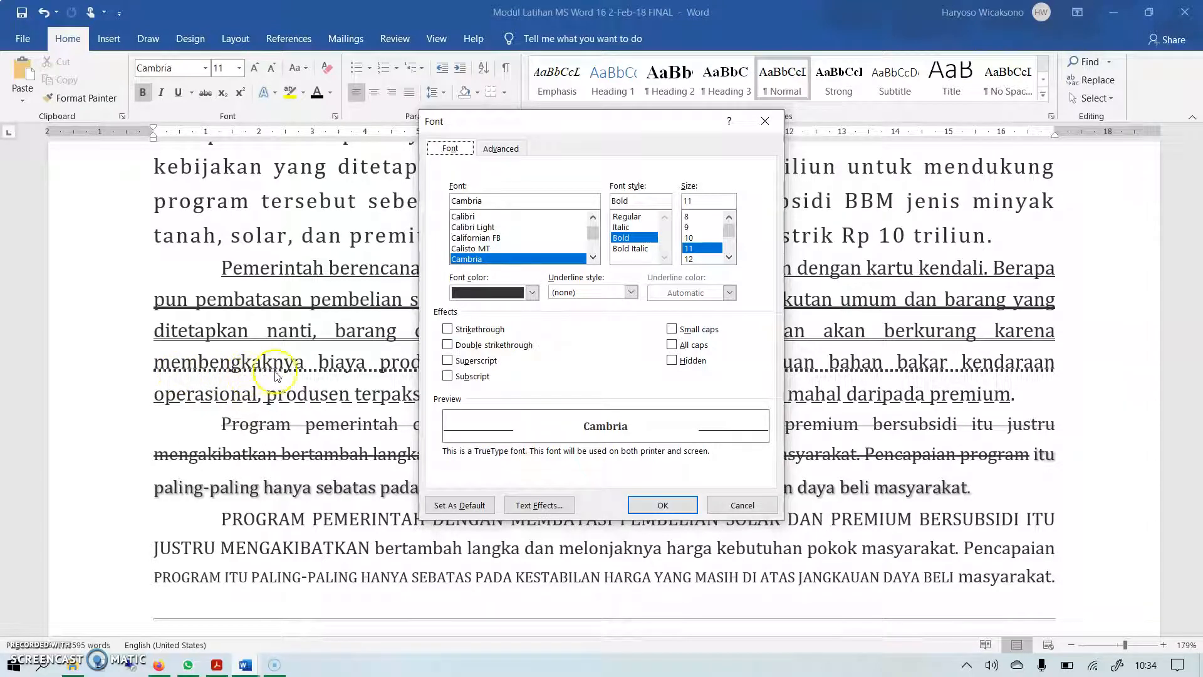
pyautogui.click(631, 293)
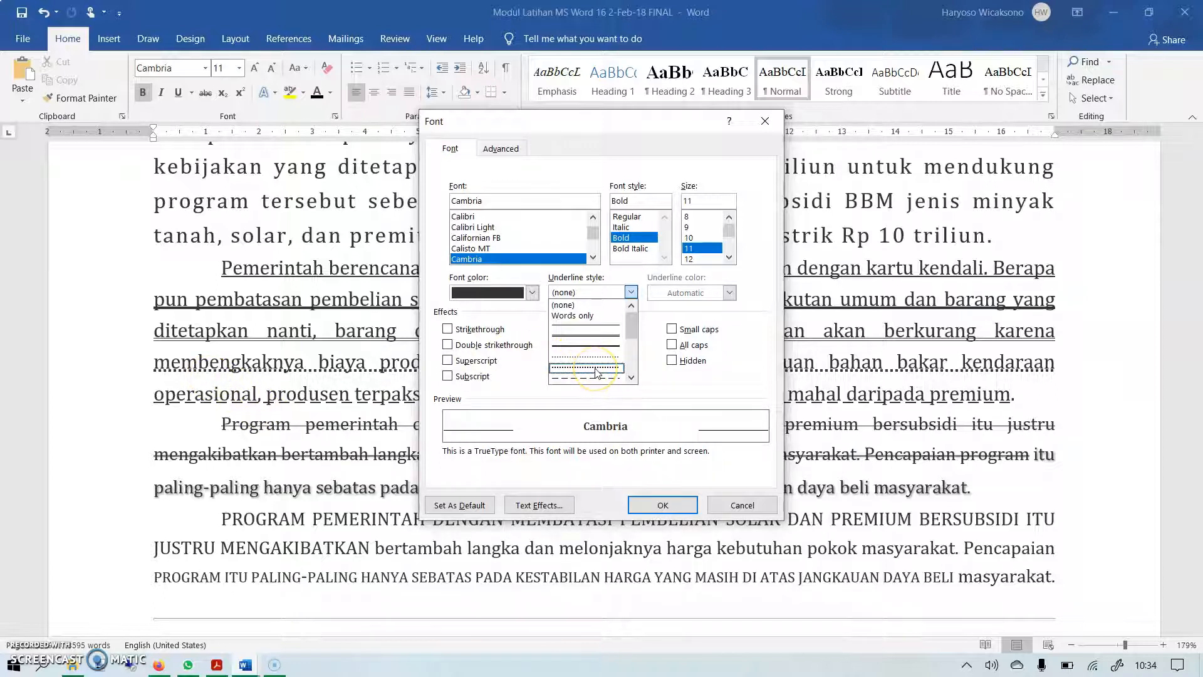
pyautogui.click(631, 377)
pyautogui.click(631, 378)
pyautogui.click(631, 379)
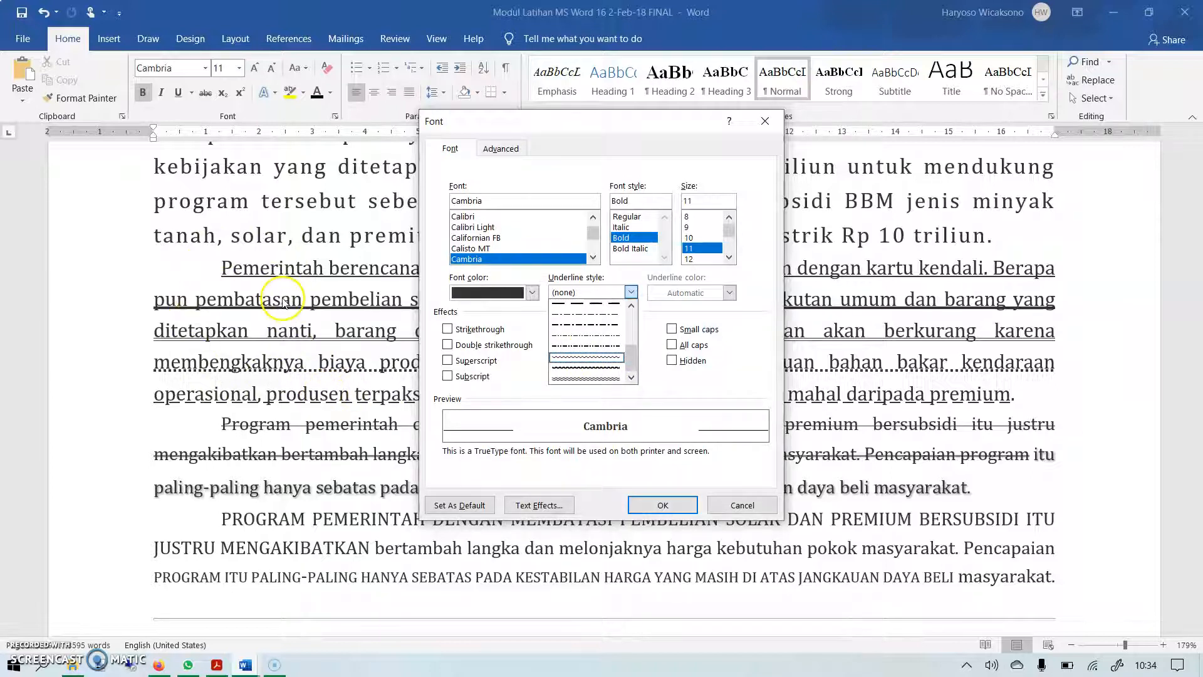
pyautogui.click(593, 294)
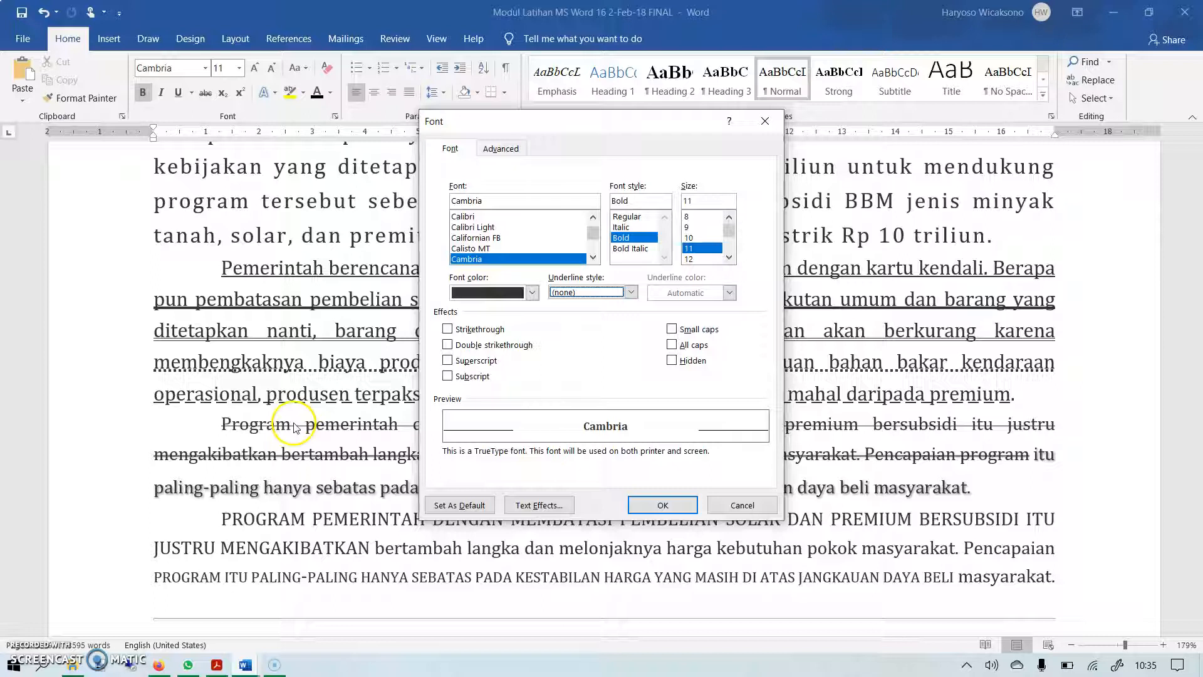
# Try the Strikethrough, Double strikethrough and Small caps effects in the Font settings and discard the changes.
pyautogui.click(475, 331)
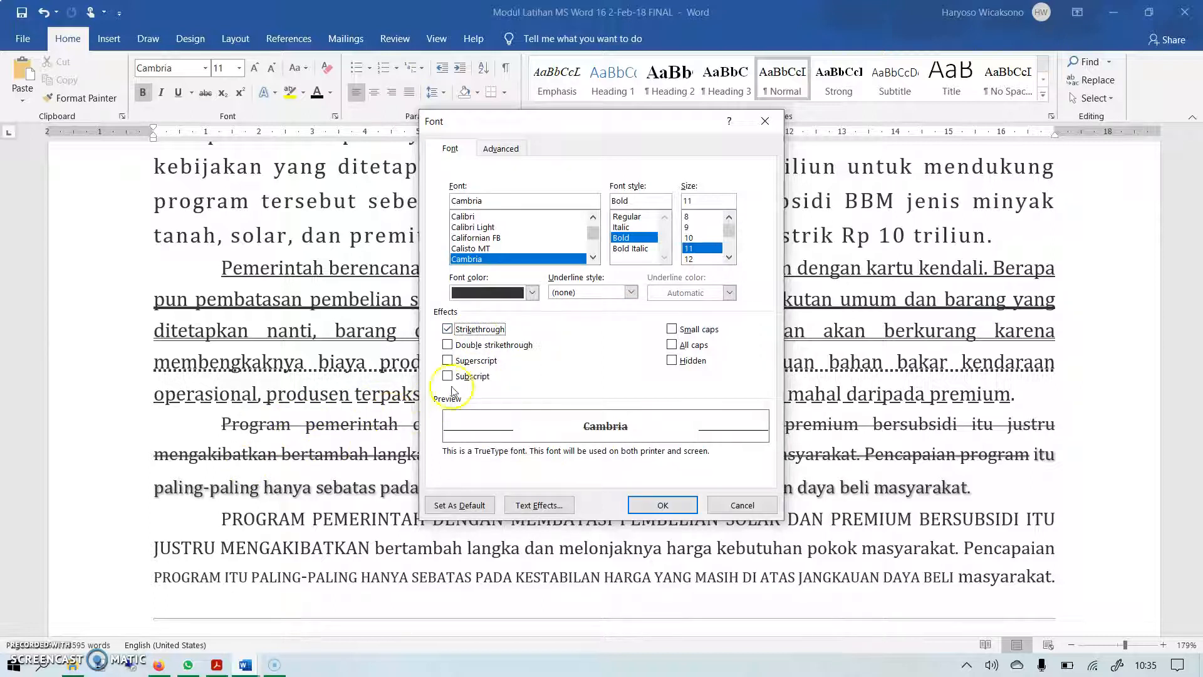
pyautogui.click(473, 345)
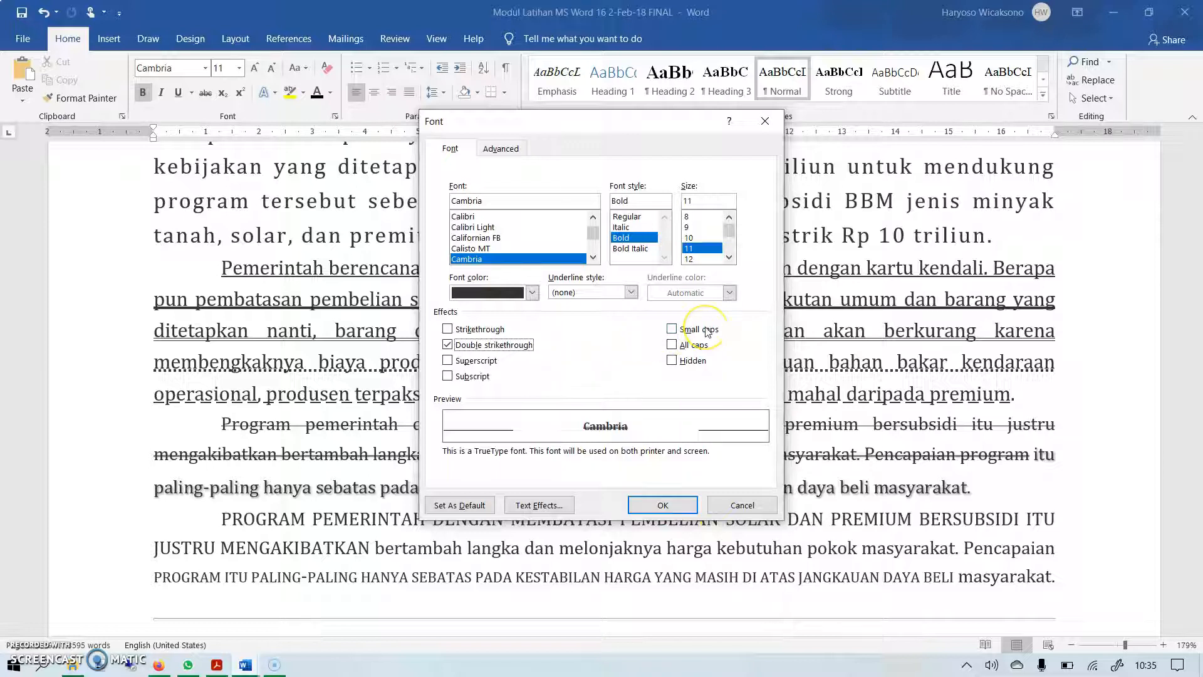
pyautogui.click(676, 332)
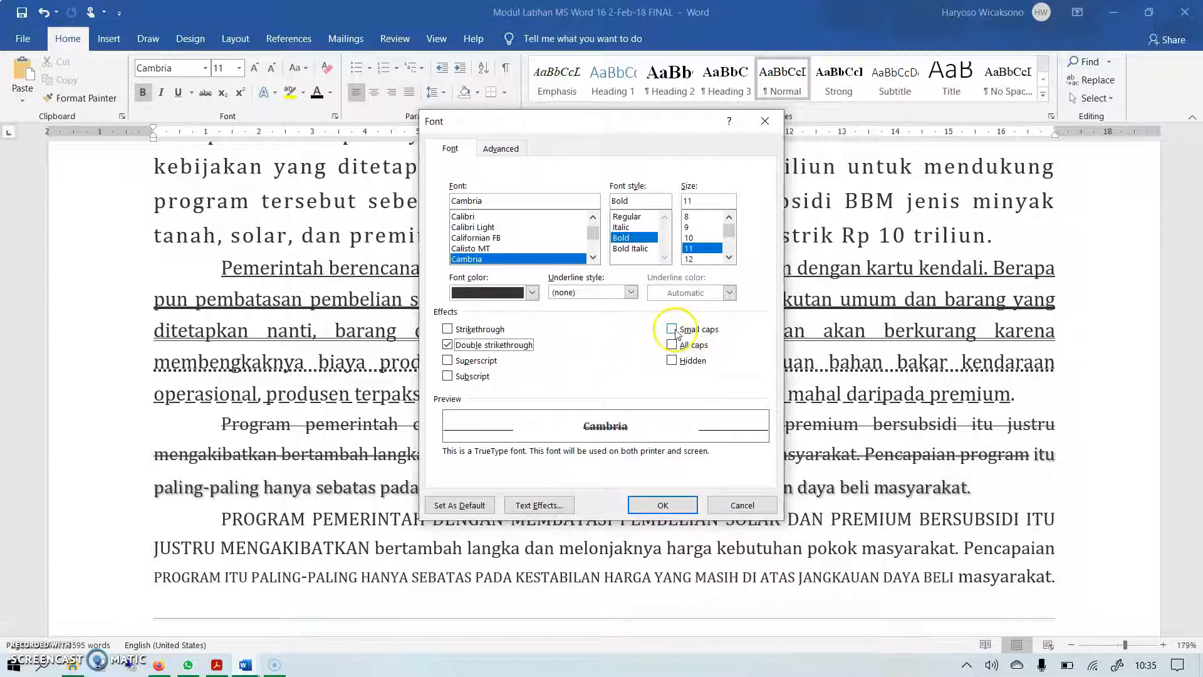
pyautogui.click(674, 330)
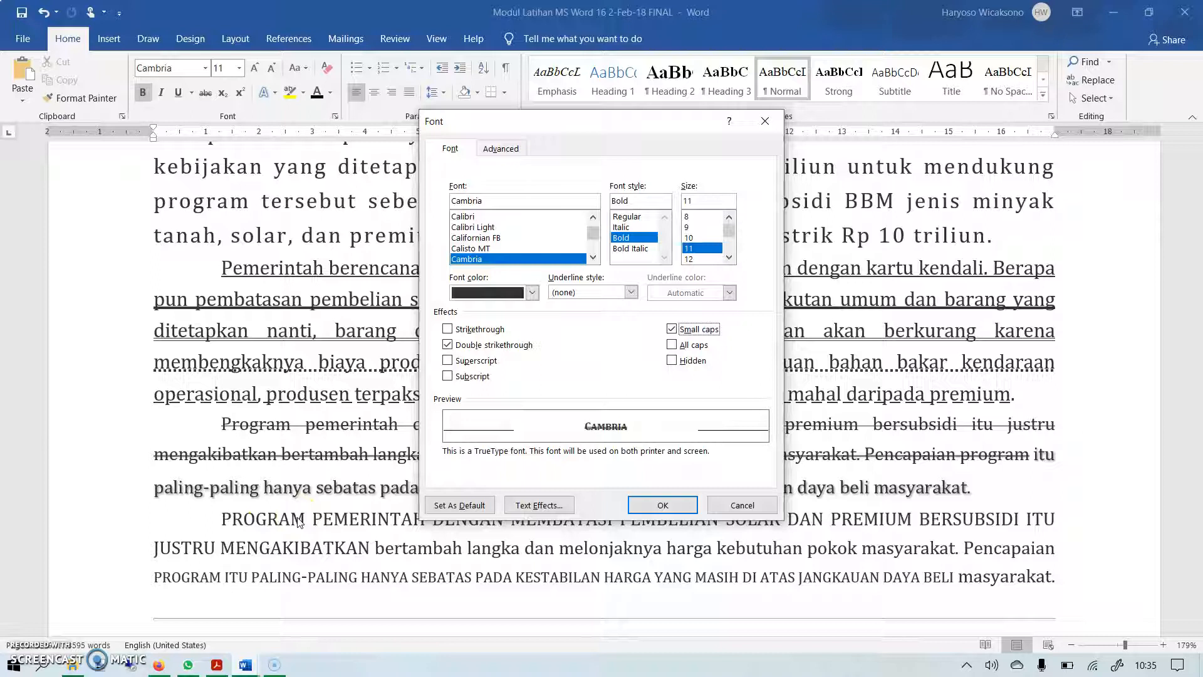
pyautogui.click(720, 509)
# Read the end of Latihan 6 and the Latihan 7 paragraph exercise, including its differently aligned paragraphs.
pyautogui.scroll(-10, 645, 483)
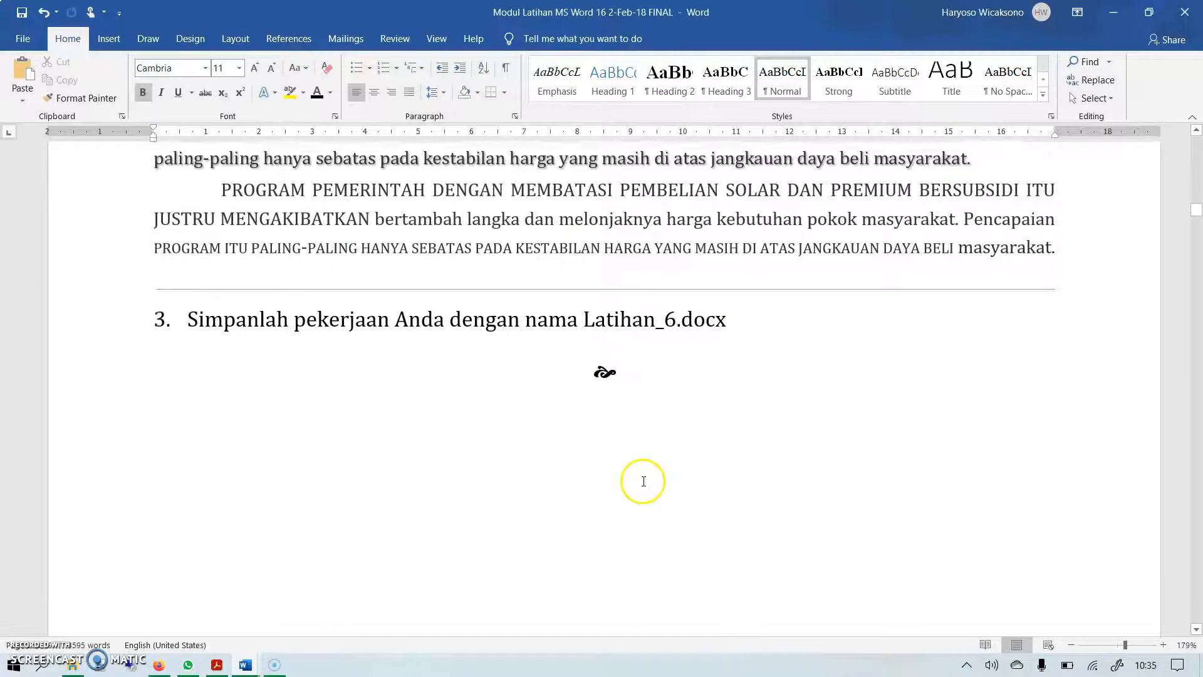
pyautogui.scroll(5, 642, 484)
pyautogui.scroll(-12, 643, 482)
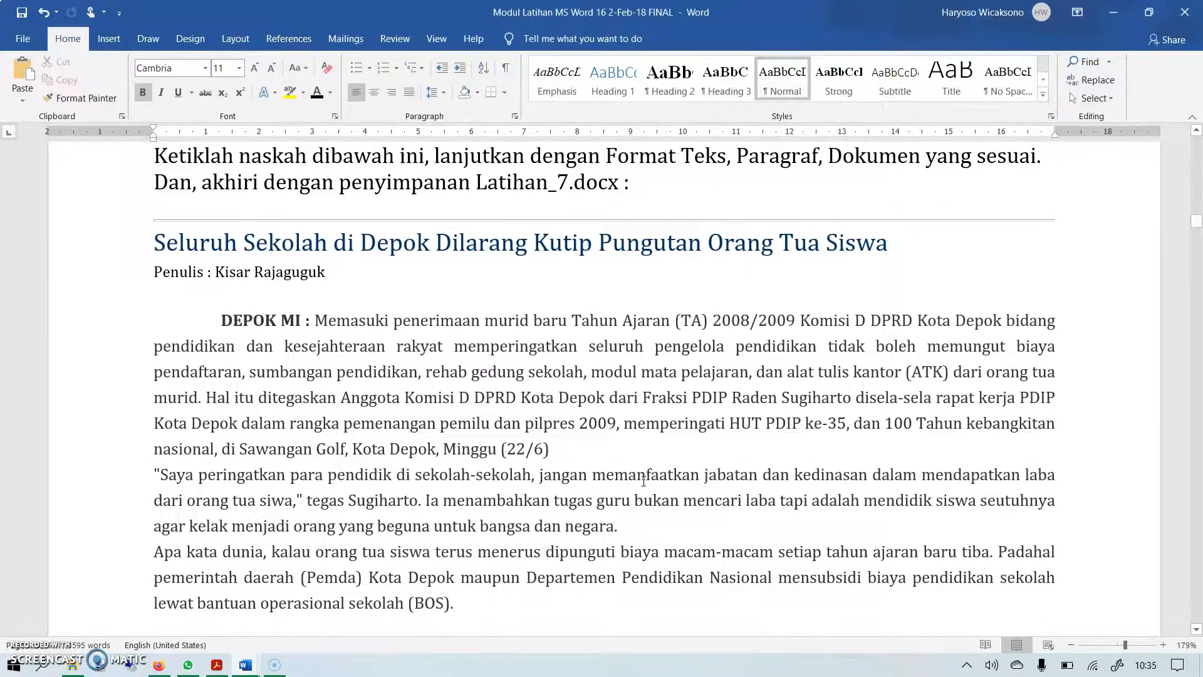
pyautogui.scroll(1, 644, 481)
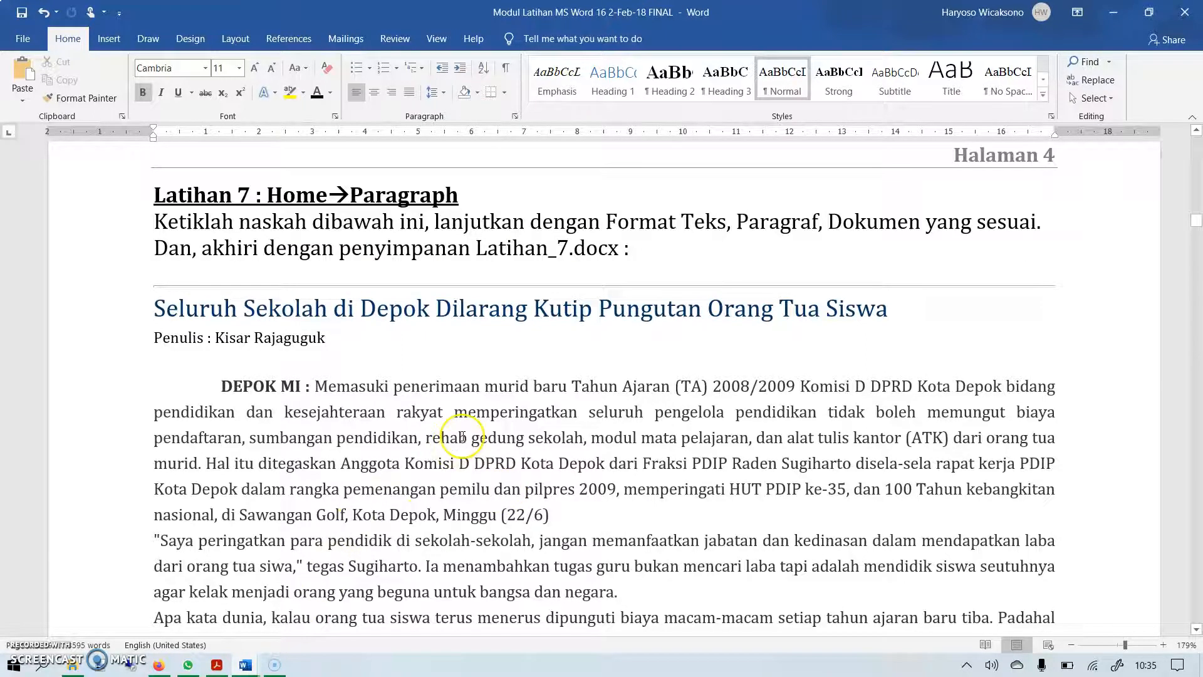
pyautogui.scroll(-2, 463, 439)
pyautogui.scroll(-3, 462, 435)
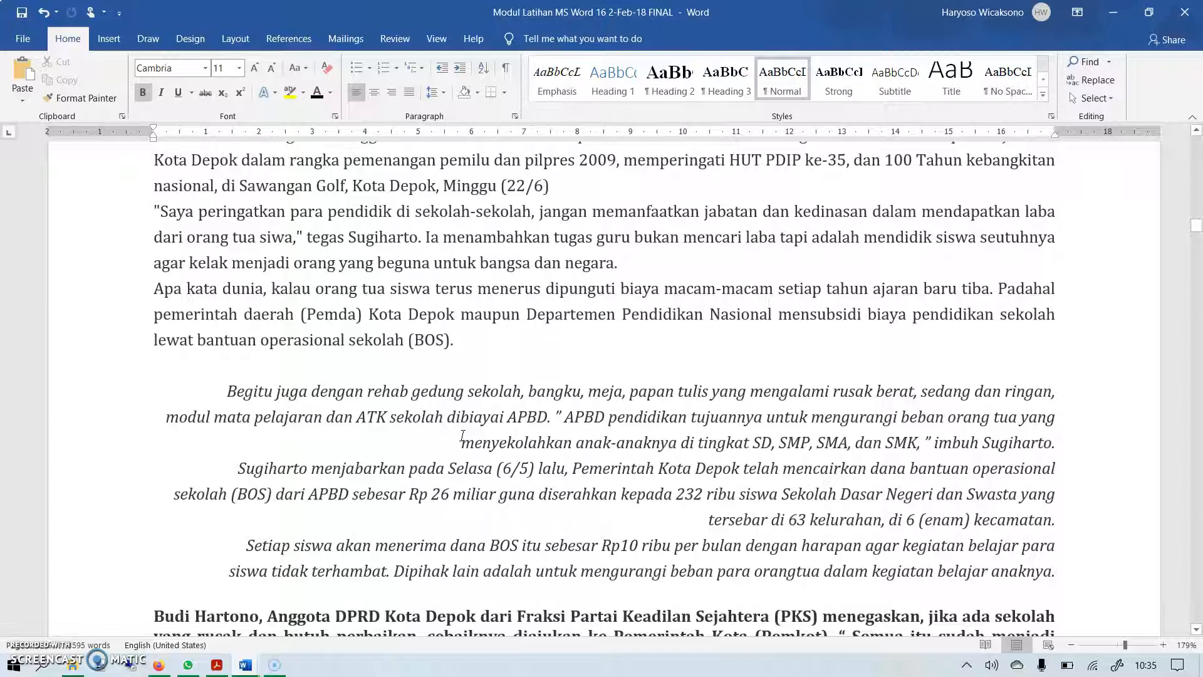
pyautogui.scroll(3, 462, 435)
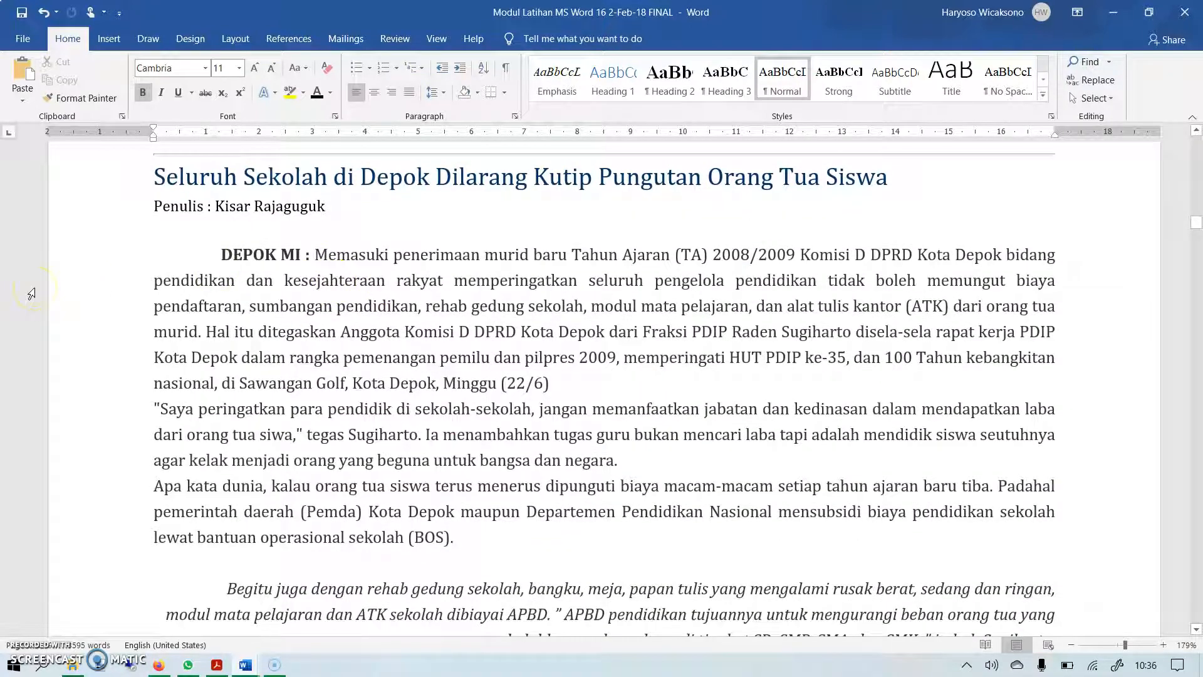
# Remove the first-line indent from the "DEPOK MI" paragraph by setting its special indentation to (none).
pyautogui.doubleClick(76, 260)
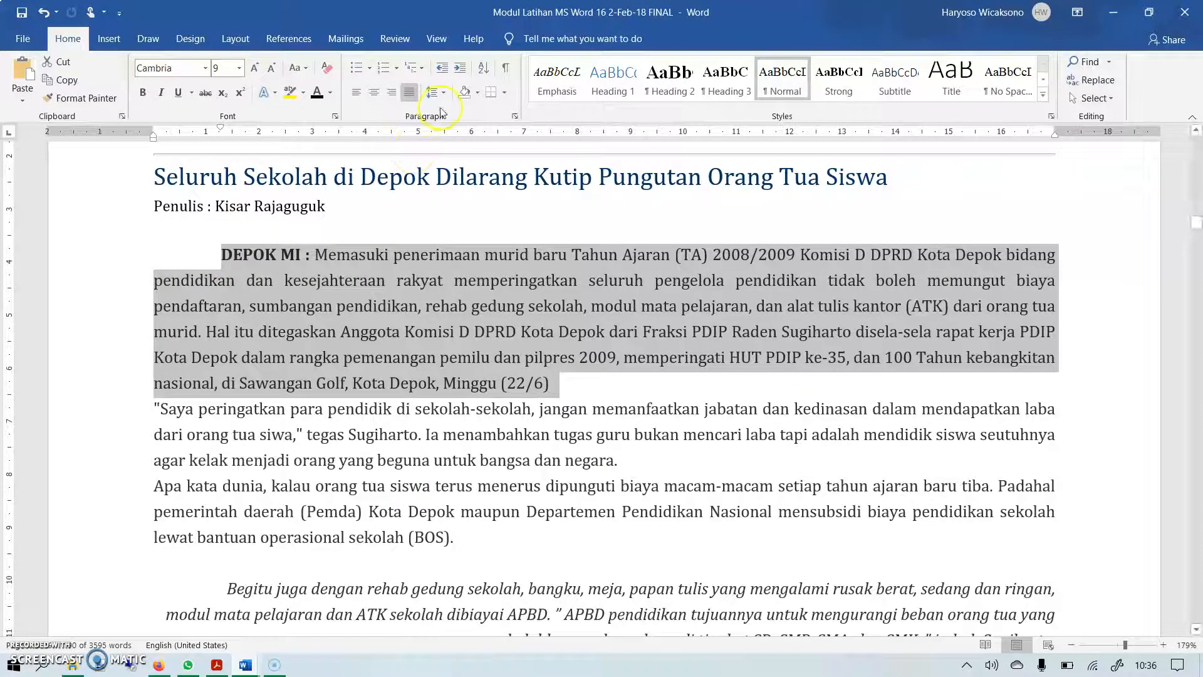
pyautogui.click(515, 119)
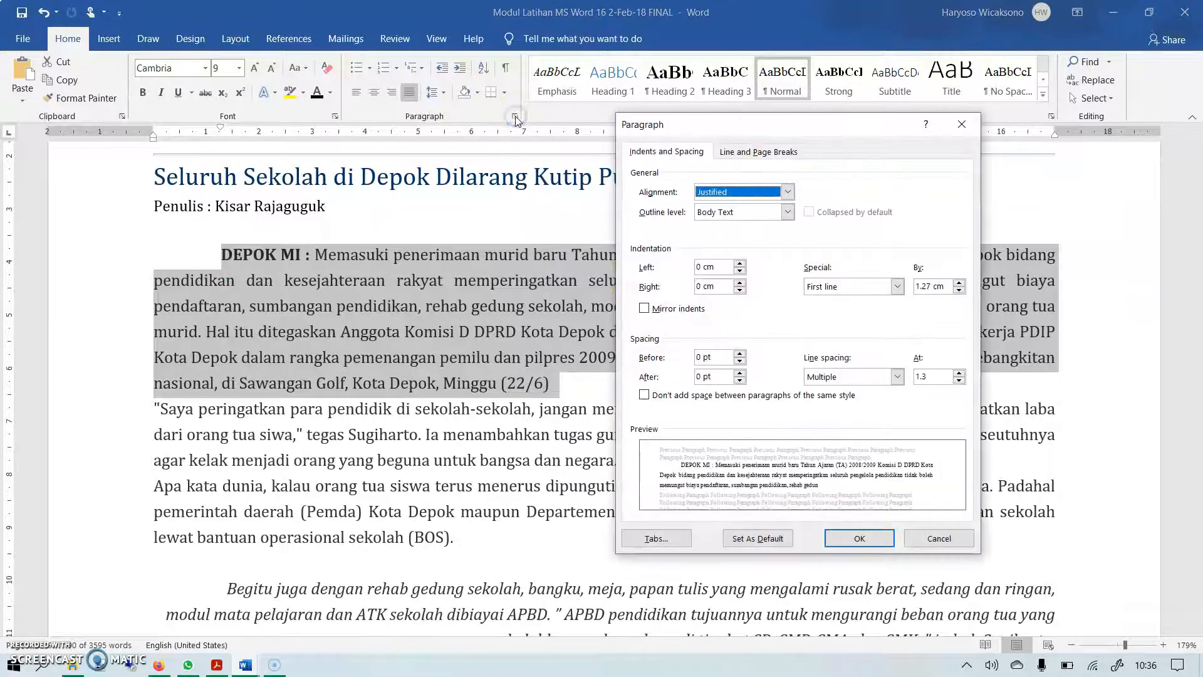
pyautogui.click(898, 287)
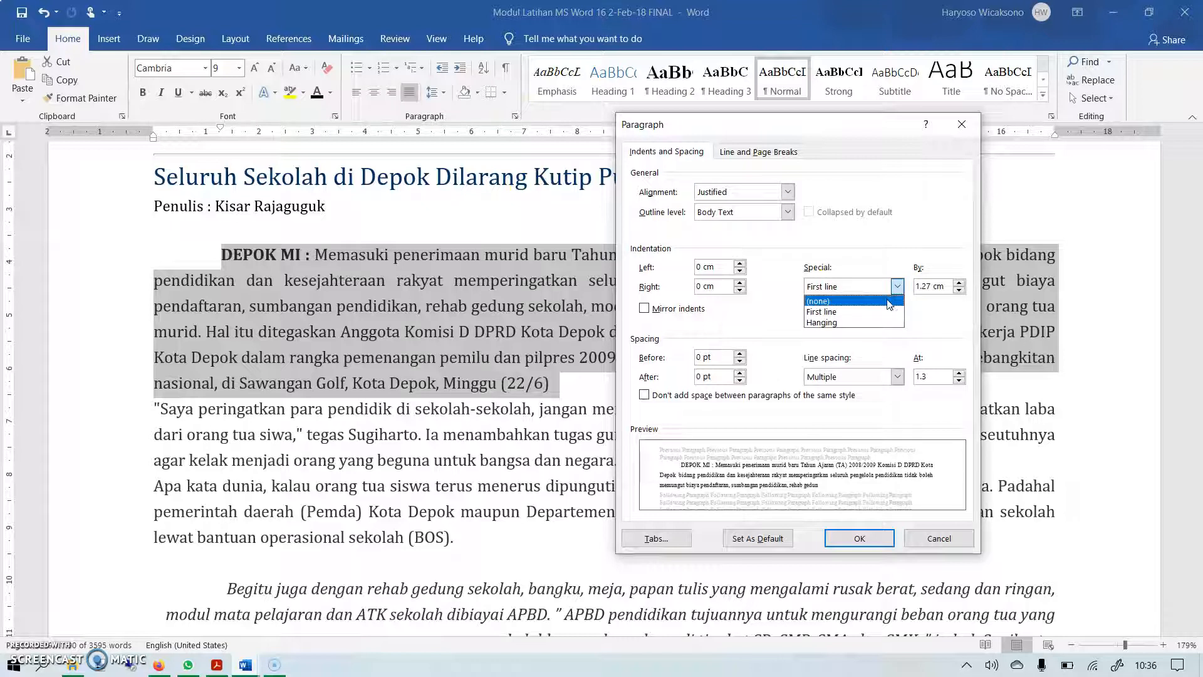
pyautogui.click(890, 301)
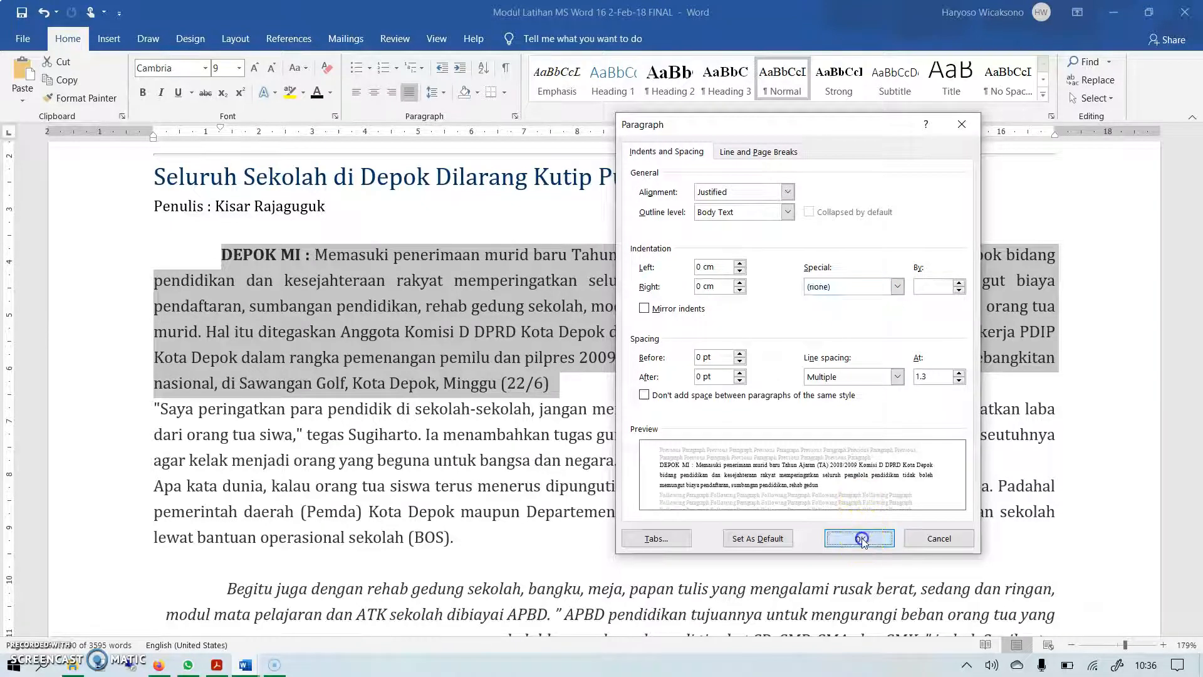
pyautogui.click(859, 538)
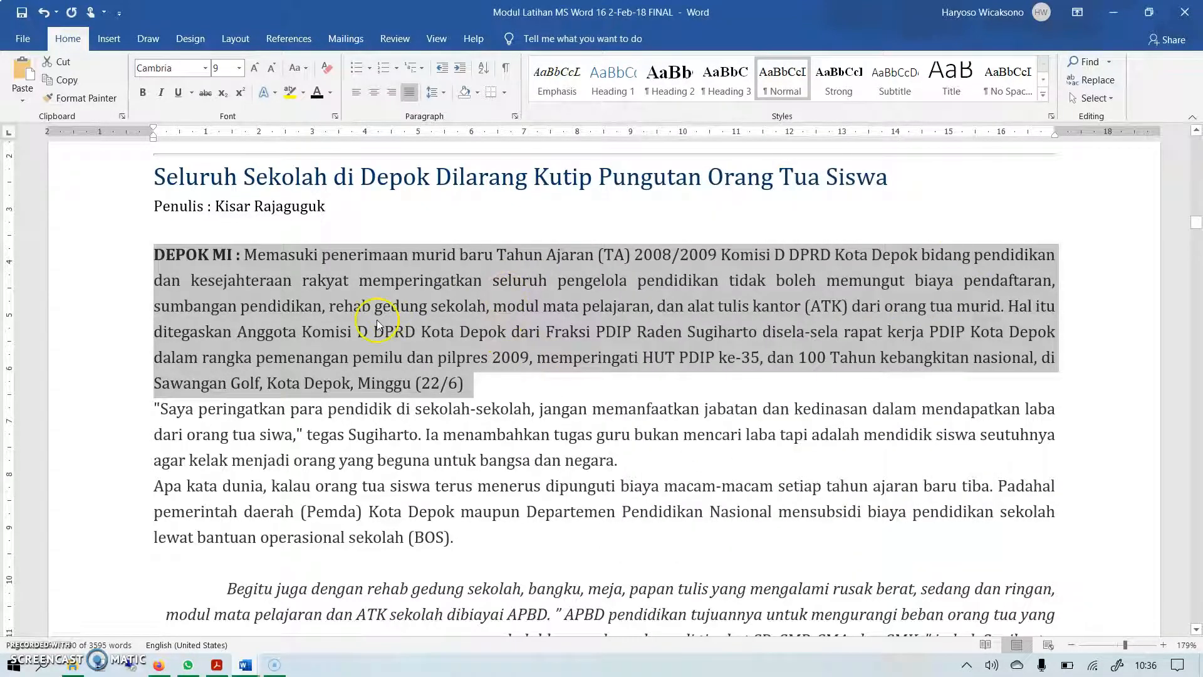
# Try left, centred and right alignment on the "DEPOK MI" paragraph and return it to justified.
pyautogui.click(356, 92)
pyautogui.click(374, 93)
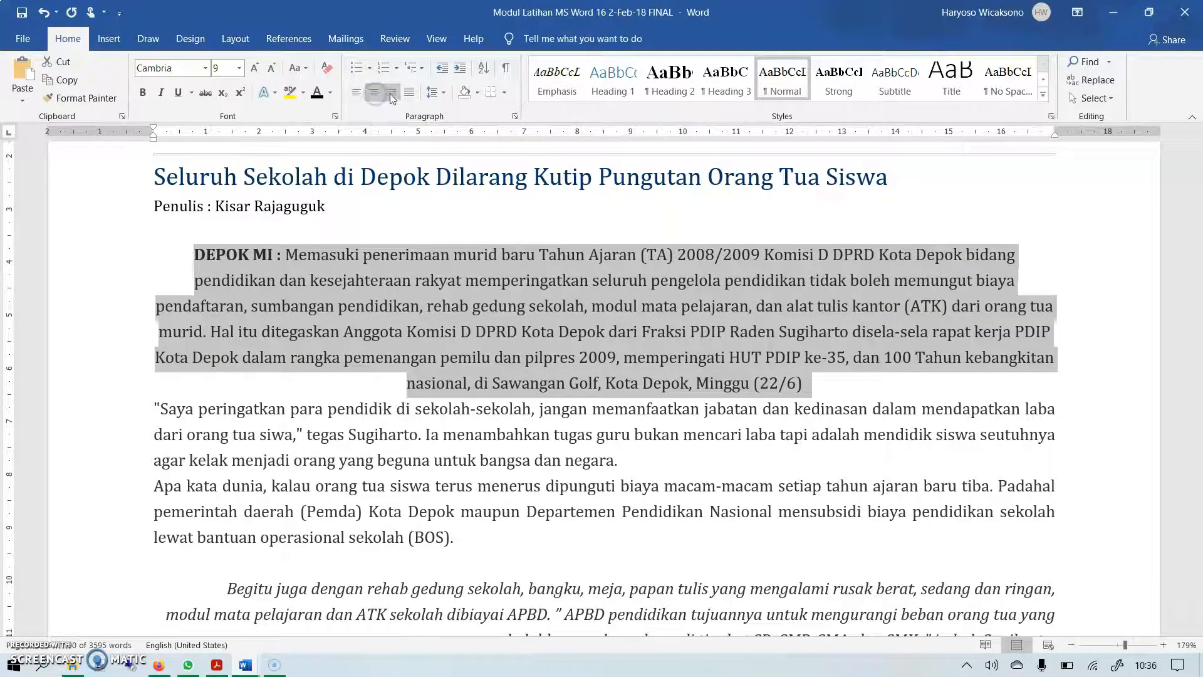
pyautogui.click(392, 93)
pyautogui.click(409, 92)
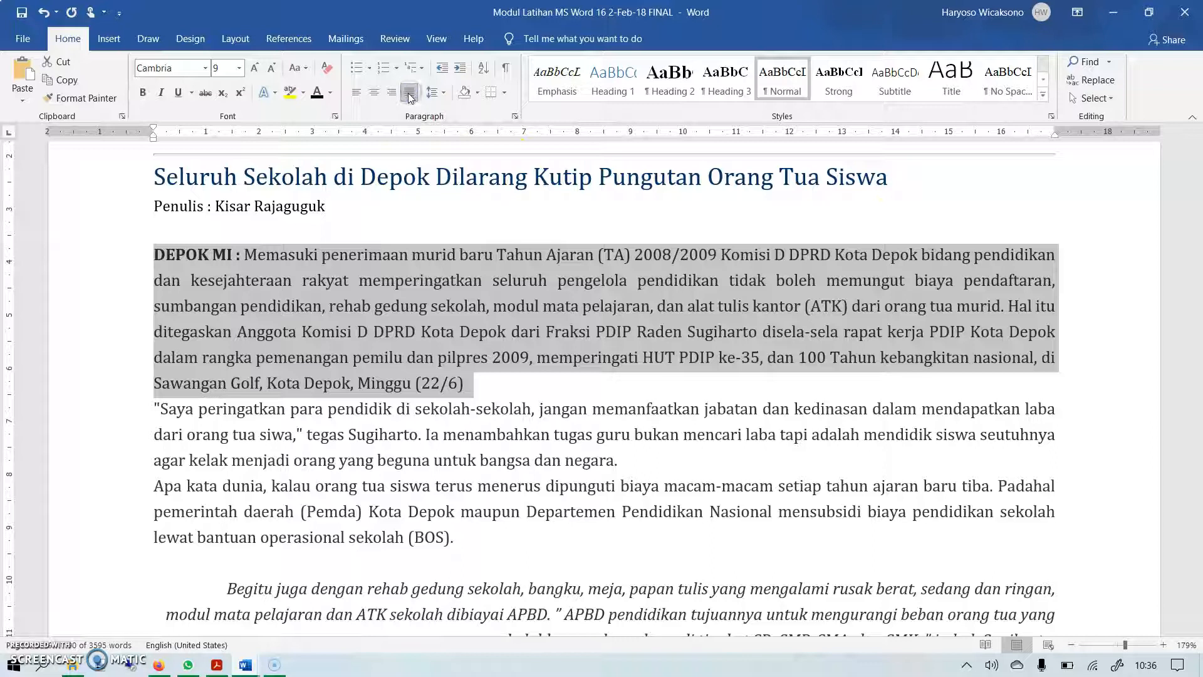
# Indent the first line of the "DEPOK MI" paragraph from its start and remove that indent again.
pyautogui.click(156, 264)
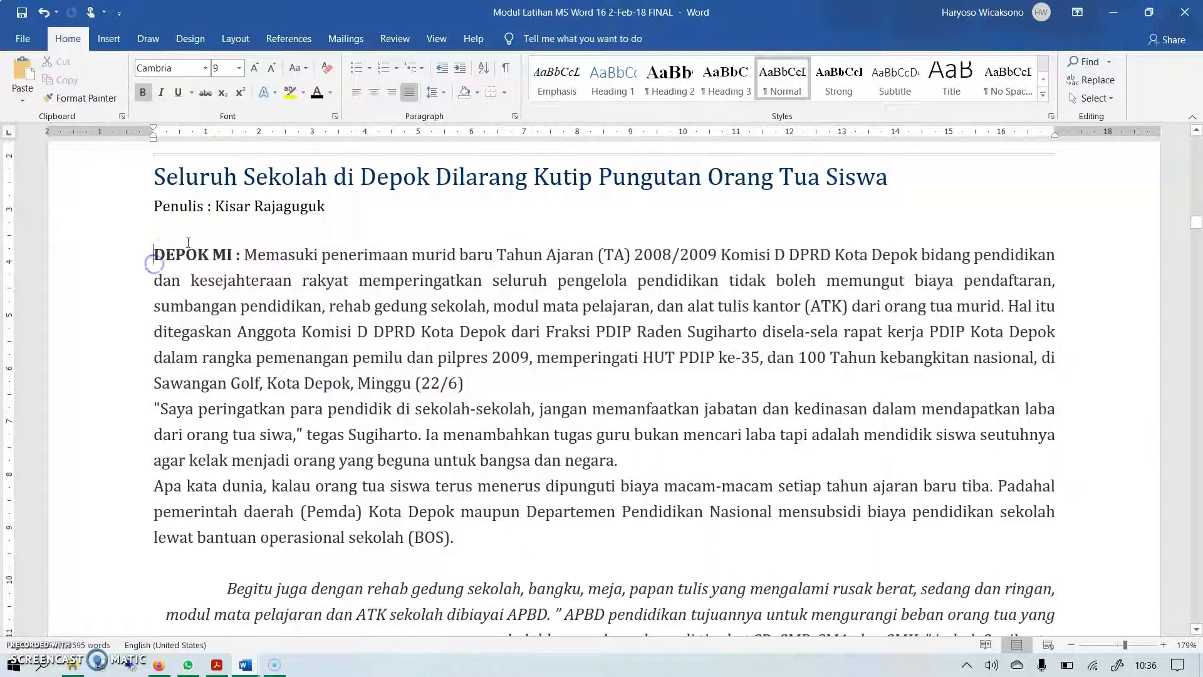
pyautogui.press('Tab')
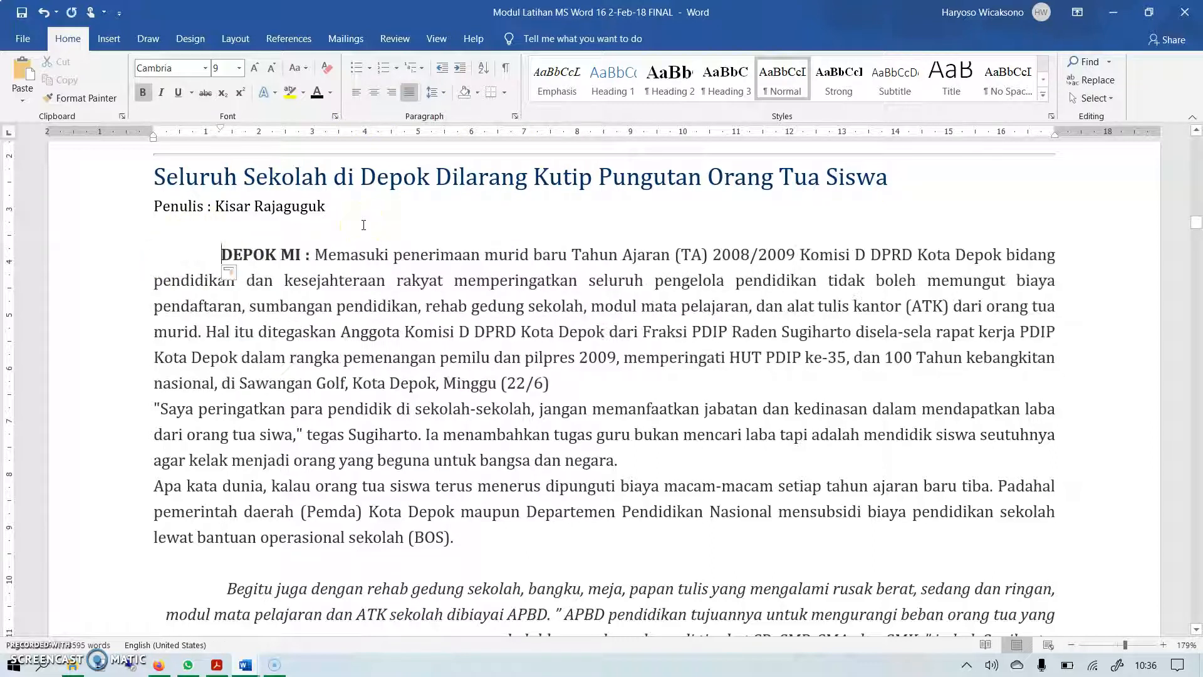
pyautogui.press('BackSpace')
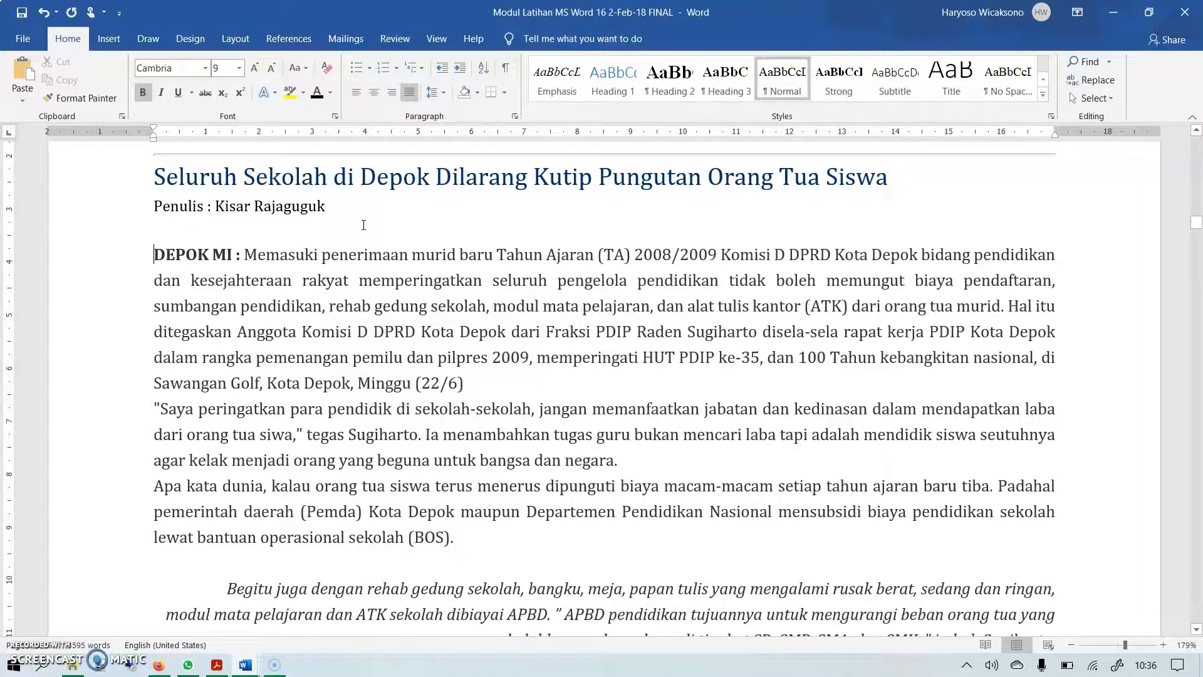
# Give the "DEPOK MI" paragraph a special first-line indent of 1.5 cm.
pyautogui.doubleClick(92, 255)
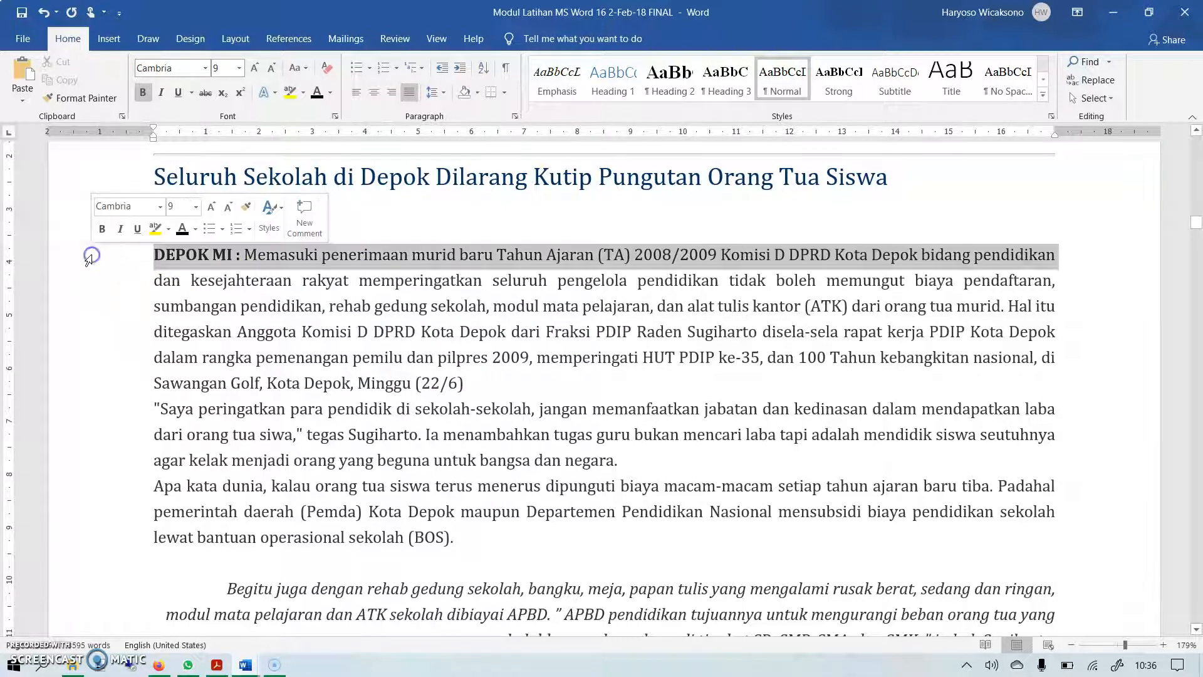
pyautogui.click(515, 117)
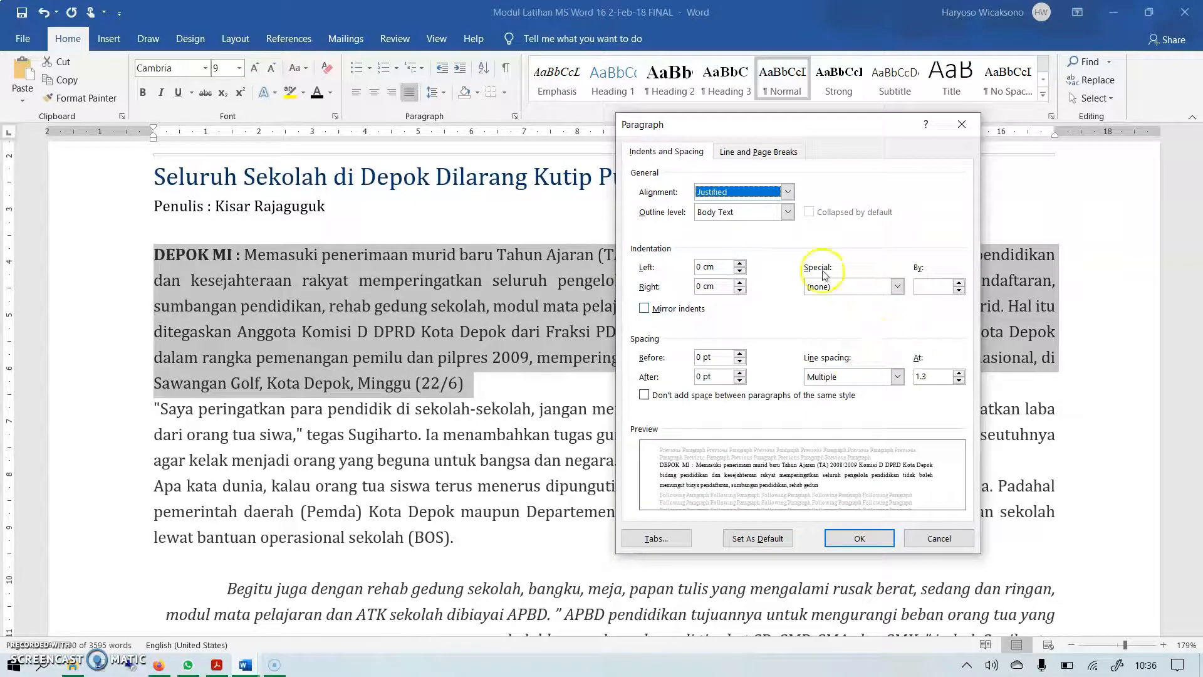
pyautogui.click(898, 286)
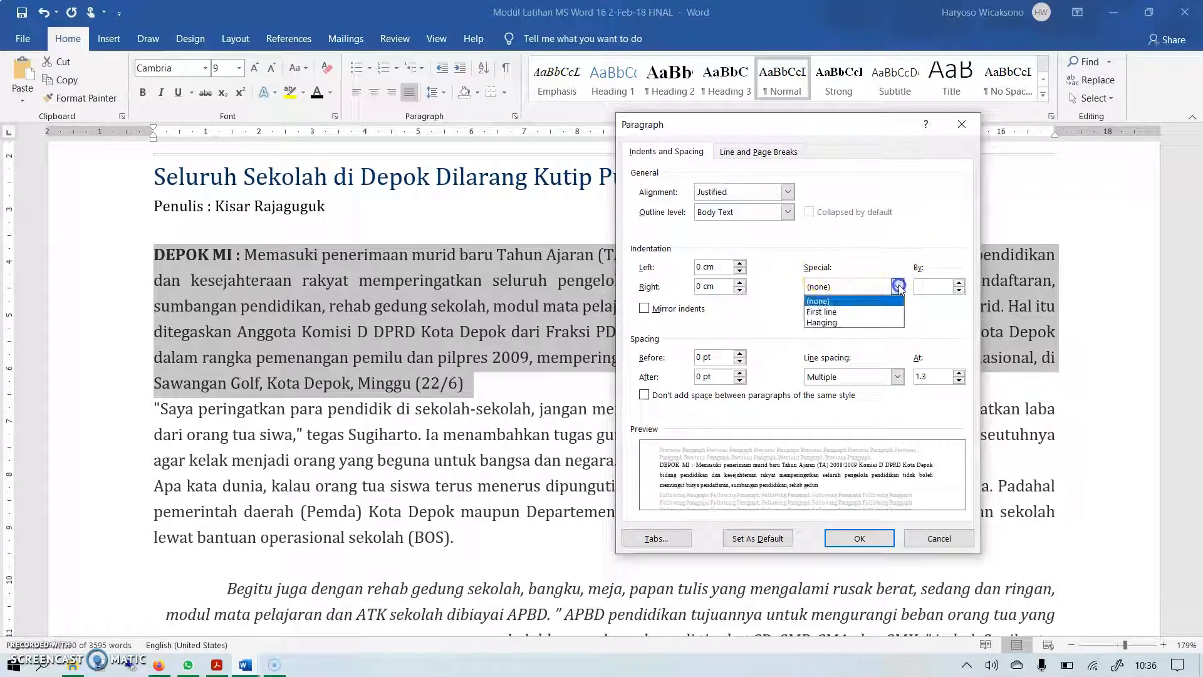
pyautogui.click(874, 312)
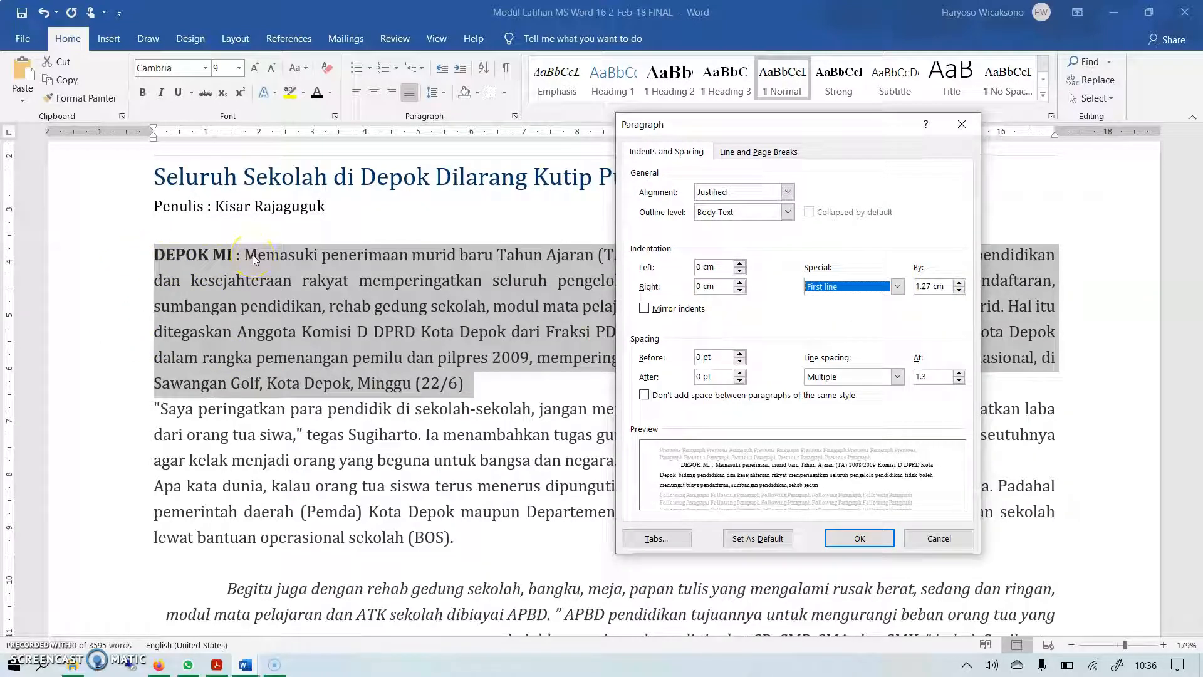
pyautogui.click(959, 282)
pyautogui.click(960, 283)
pyautogui.click(959, 282)
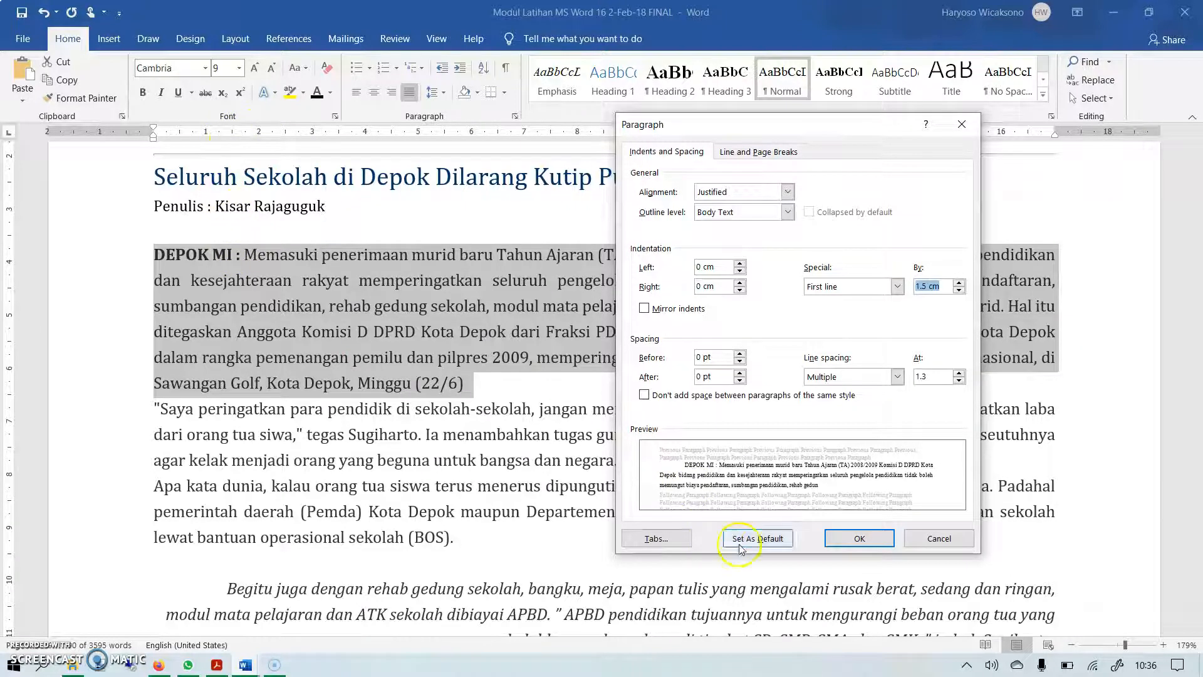
pyautogui.click(846, 537)
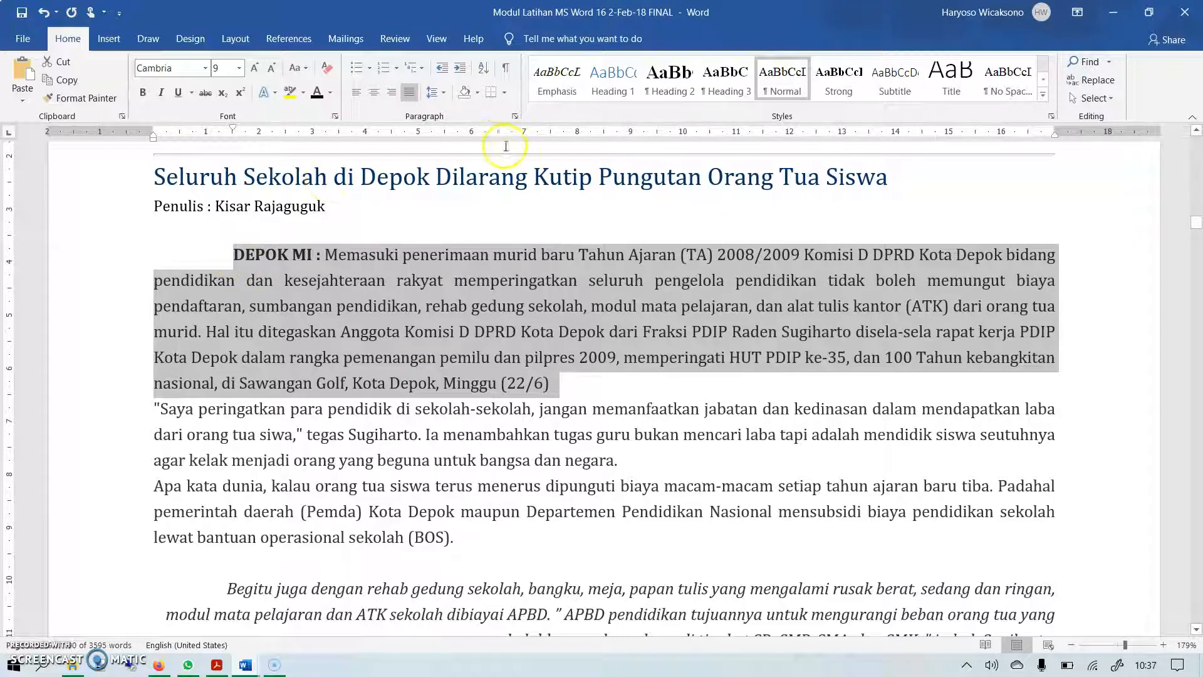
# Change the "DEPOK MI" paragraph's special indentation to Hanging by 1.5 cm.
pyautogui.click(515, 118)
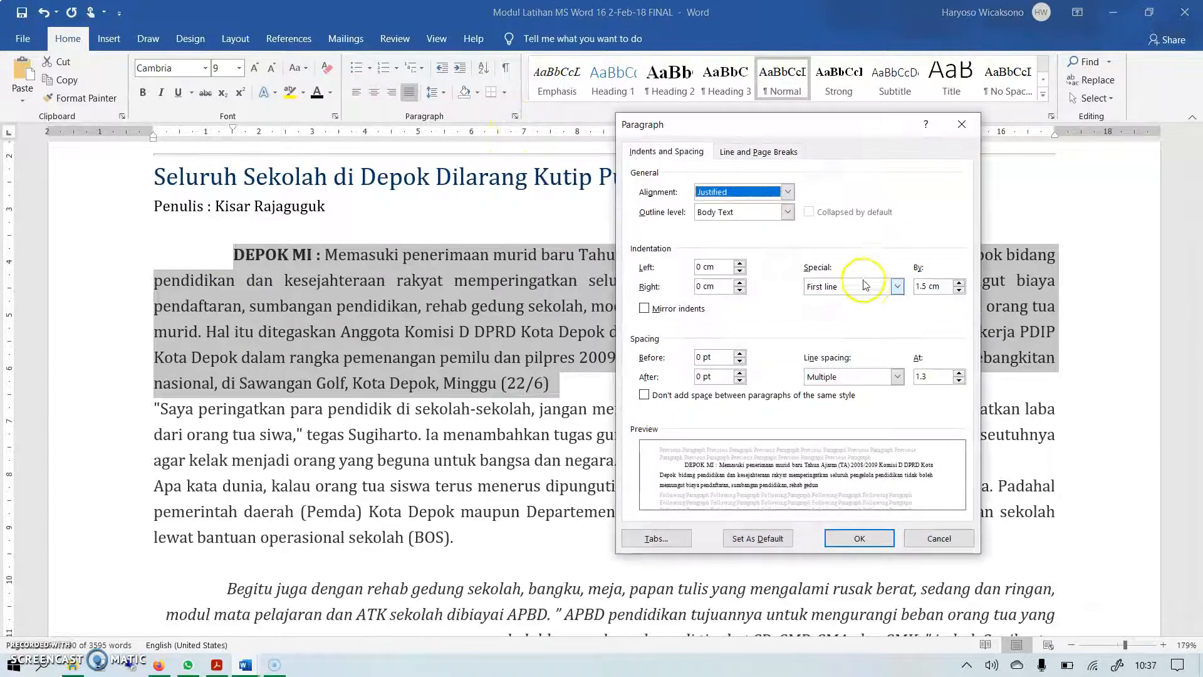
pyautogui.click(897, 286)
pyautogui.click(883, 321)
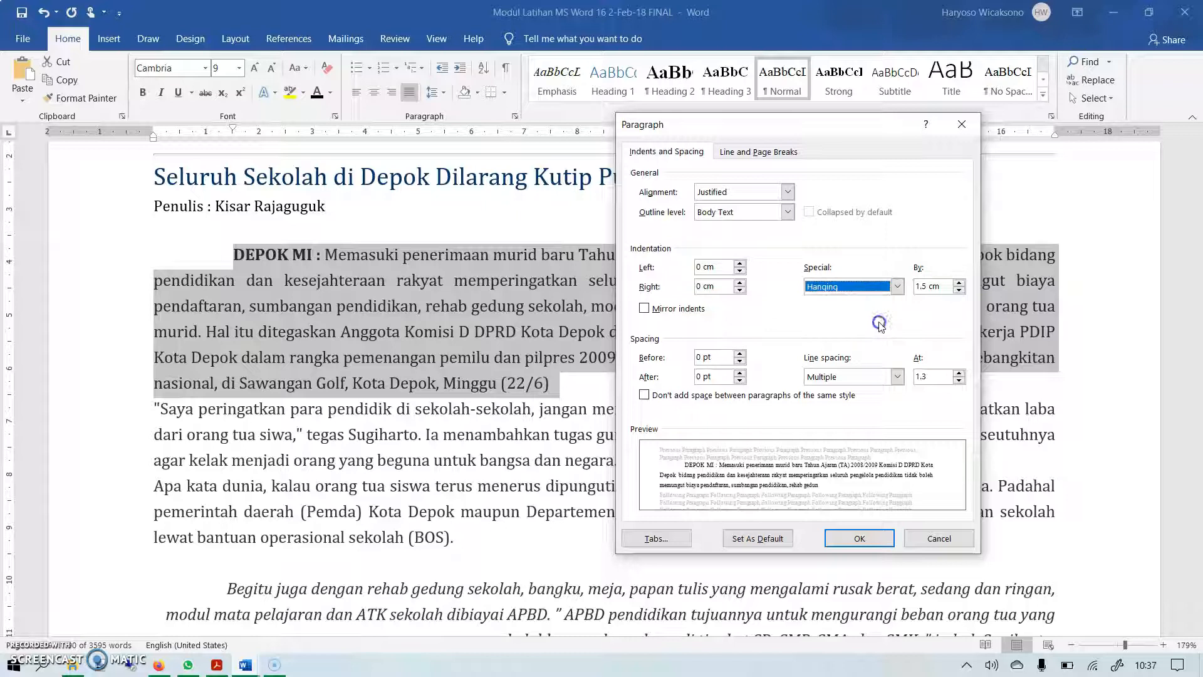
pyautogui.click(846, 541)
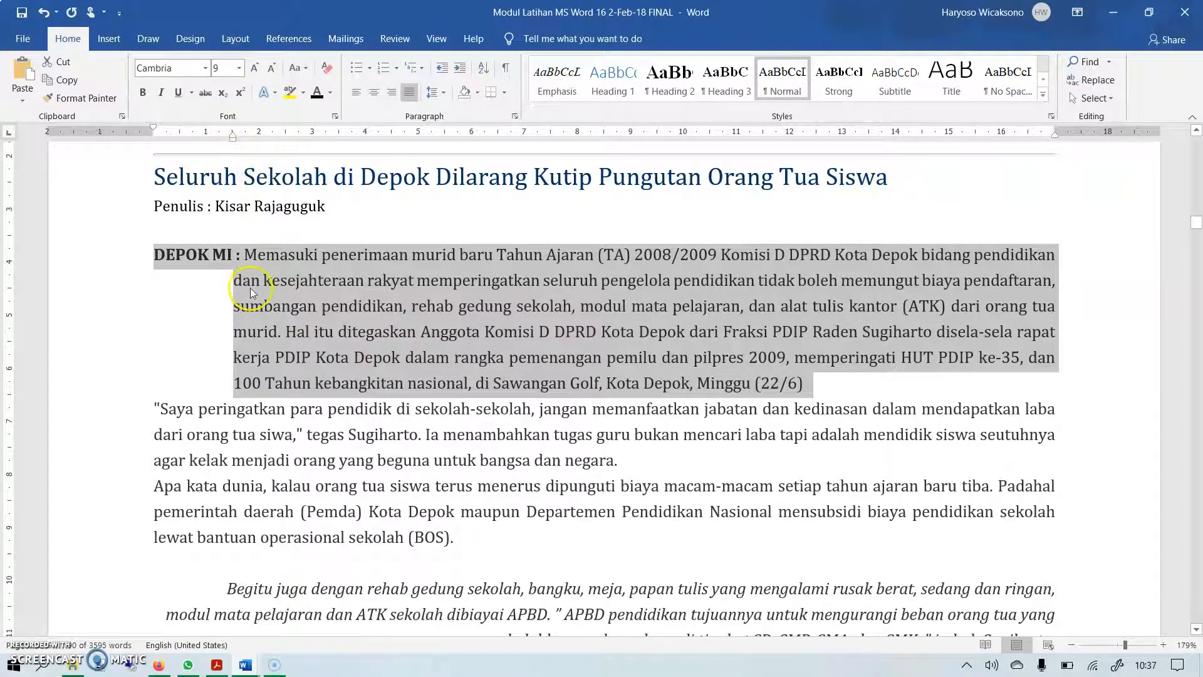
# Remove the hanging indent from the "DEPOK MI" paragraph by setting its special indentation to (none).
pyautogui.click(515, 116)
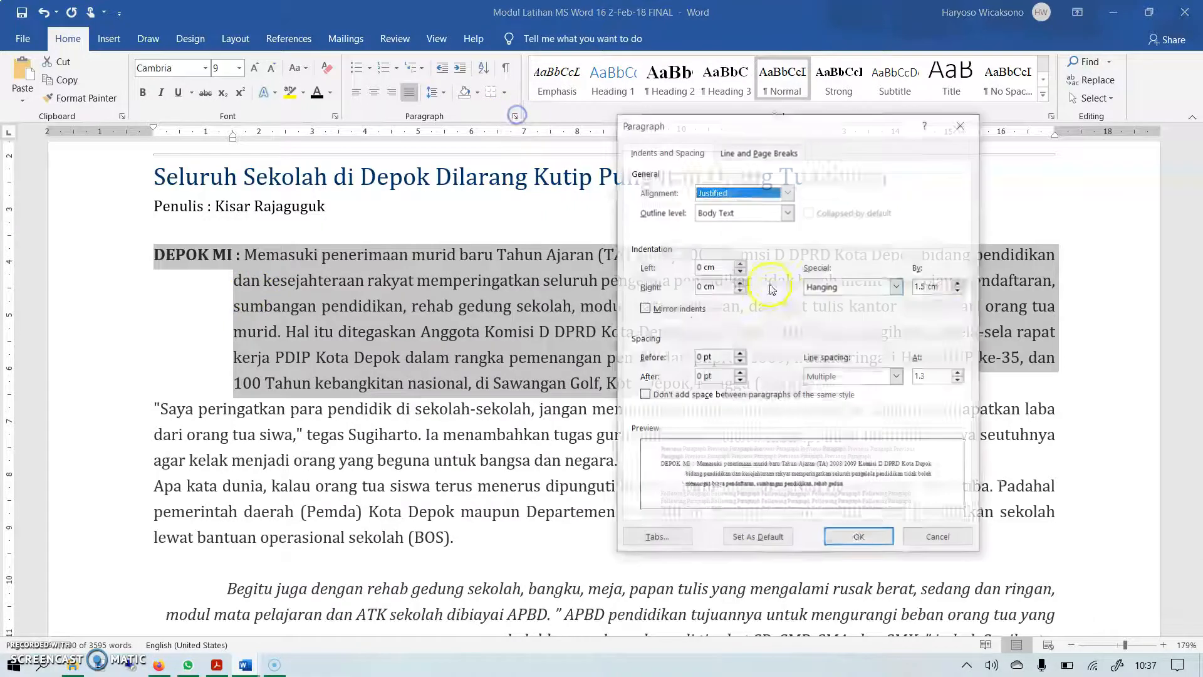
pyautogui.click(897, 287)
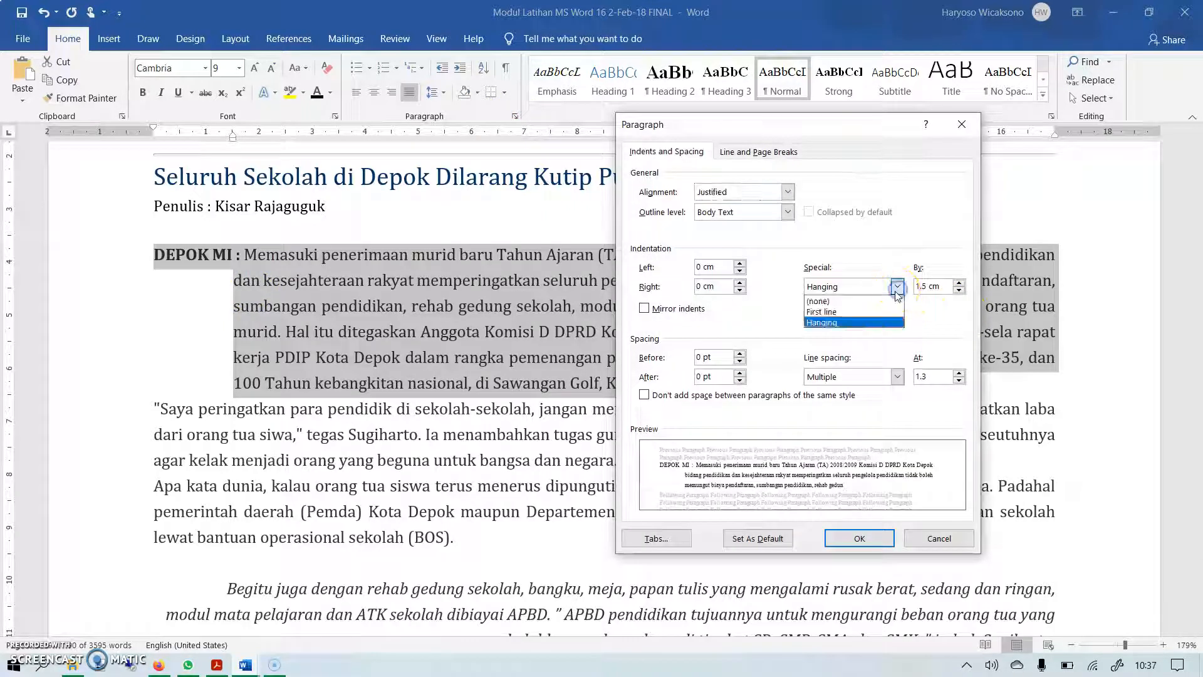
pyautogui.click(821, 301)
pyautogui.click(858, 540)
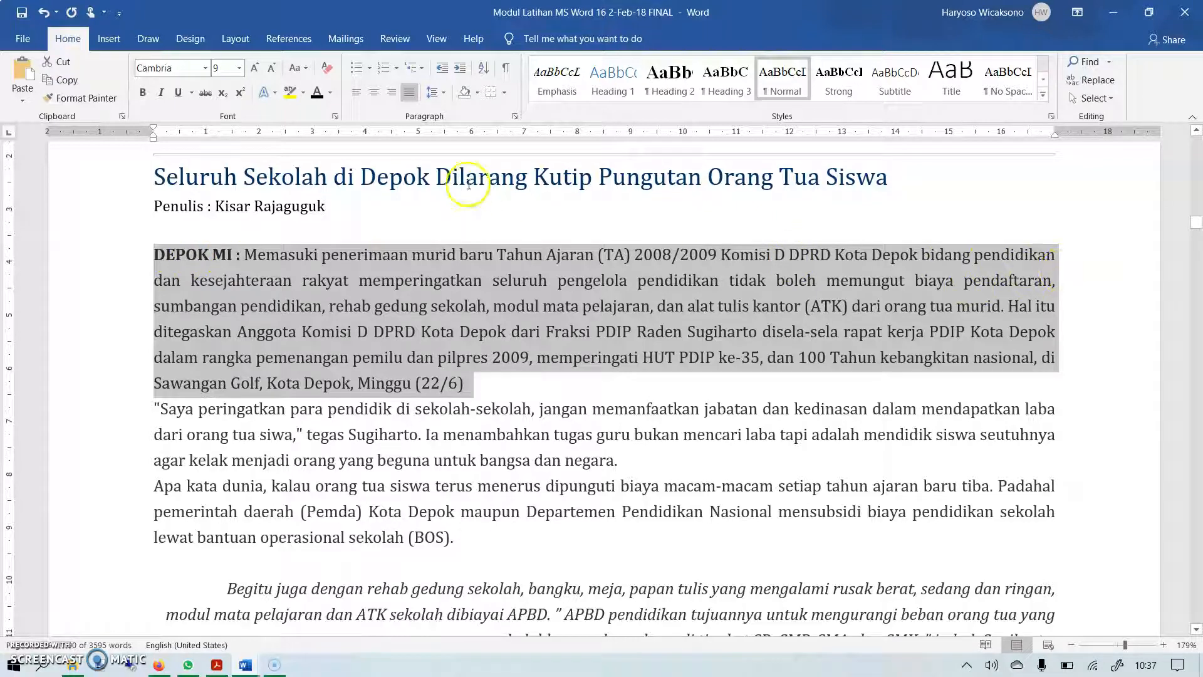
# Indent the whole "DEPOK MI" paragraph by 2 cm on both its left and right sides.
pyautogui.click(516, 117)
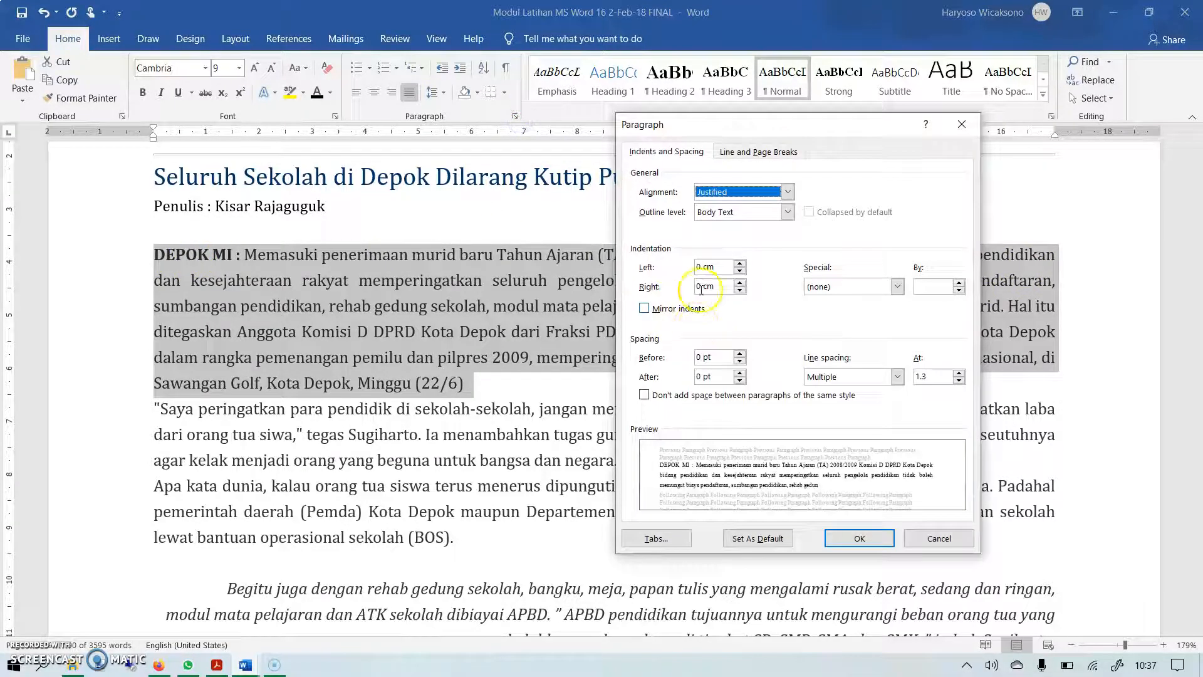
pyautogui.click(718, 263)
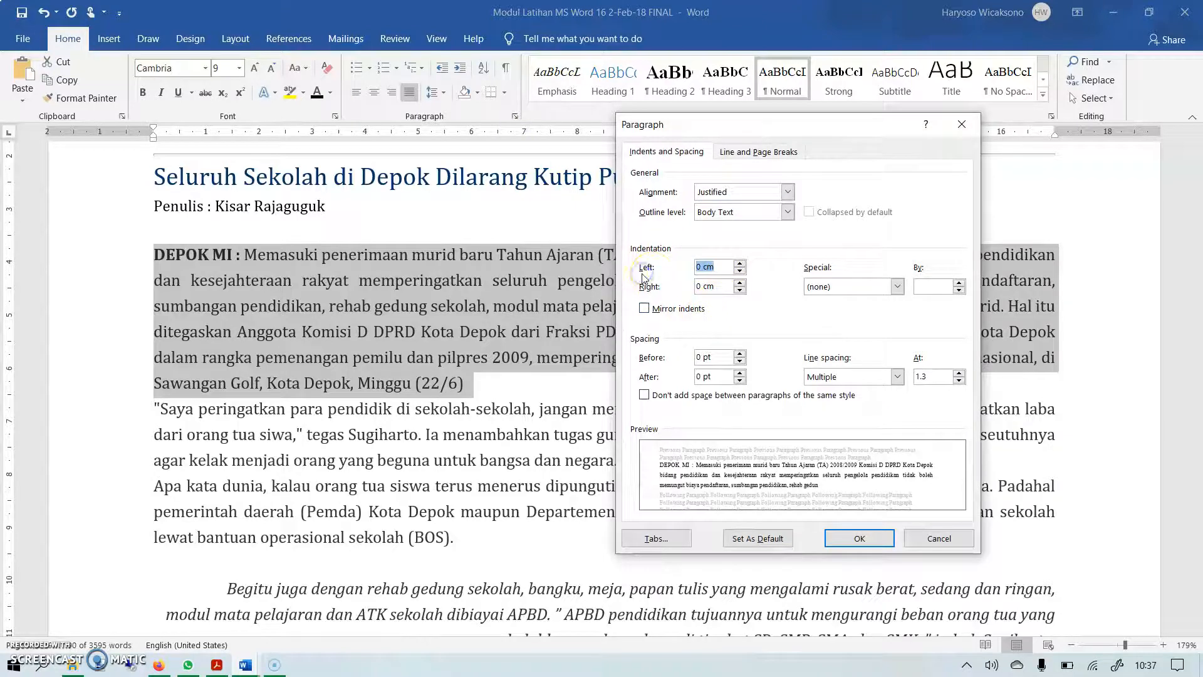
pyautogui.press('Tab')
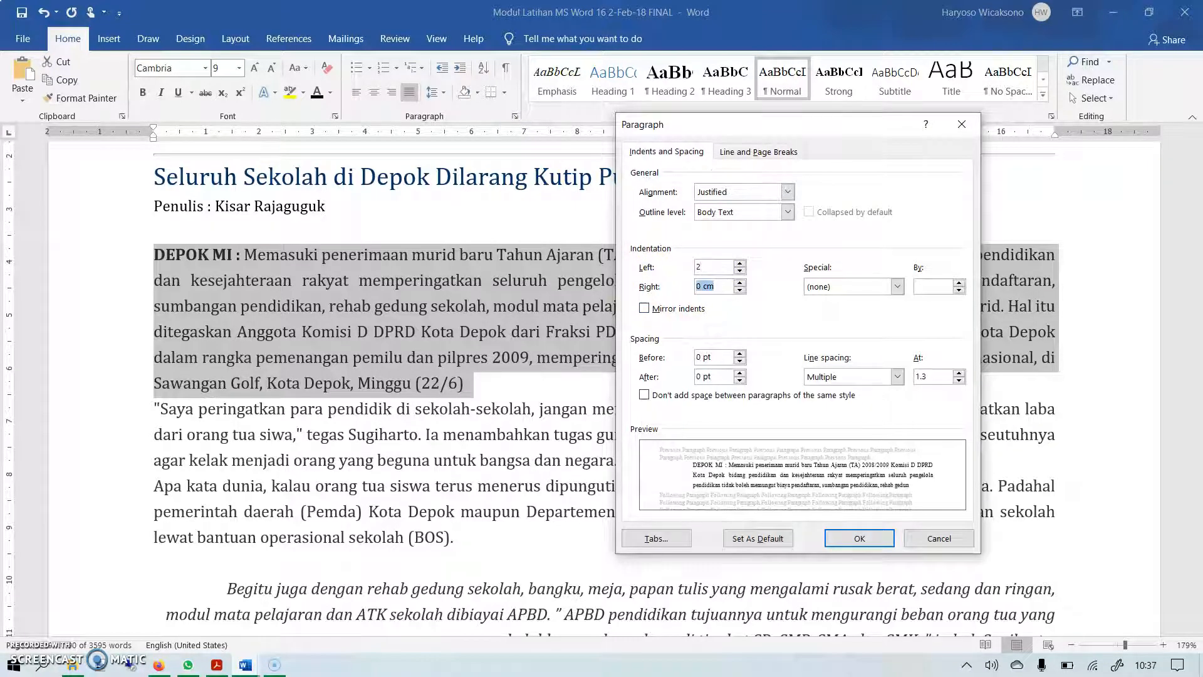
pyautogui.click(859, 537)
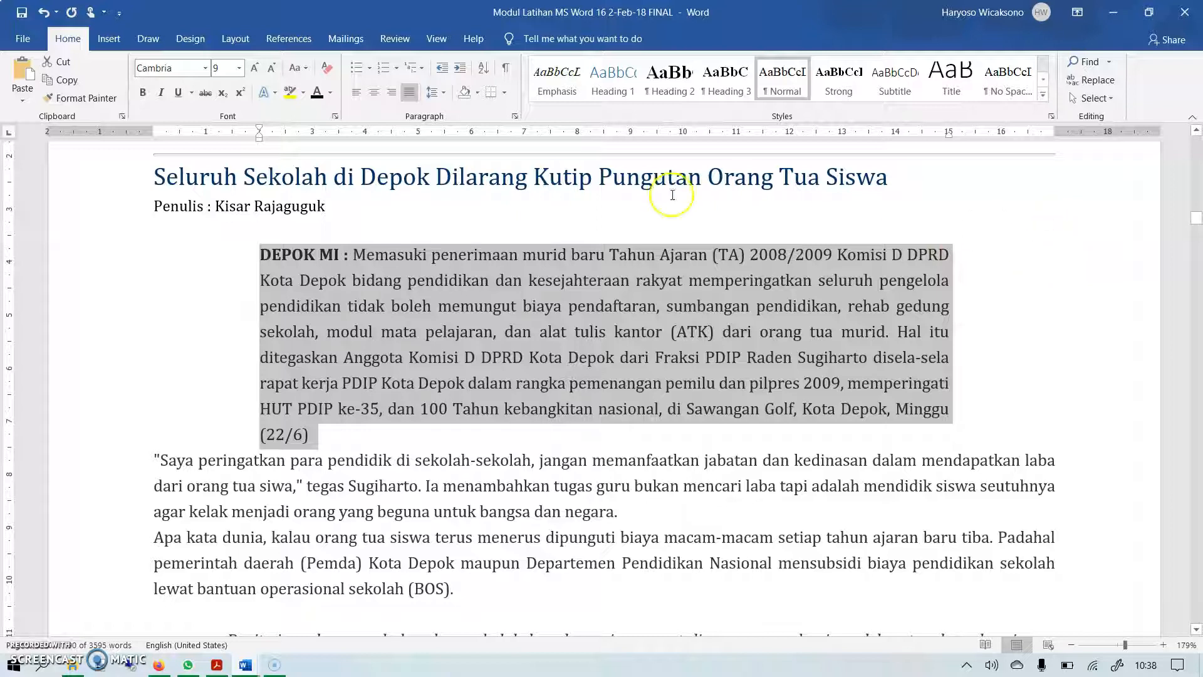
# Set the left and right indentation of the "DEPOK MI" paragraph back to 0 cm.
pyautogui.click(515, 117)
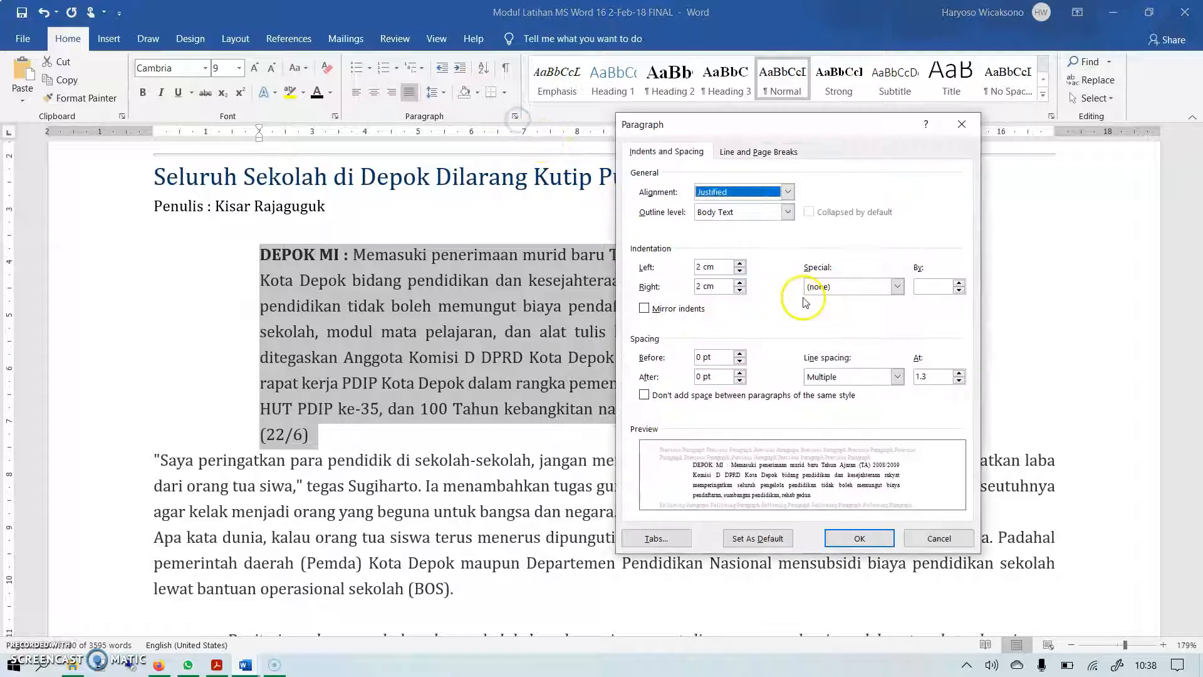
pyautogui.click(719, 261)
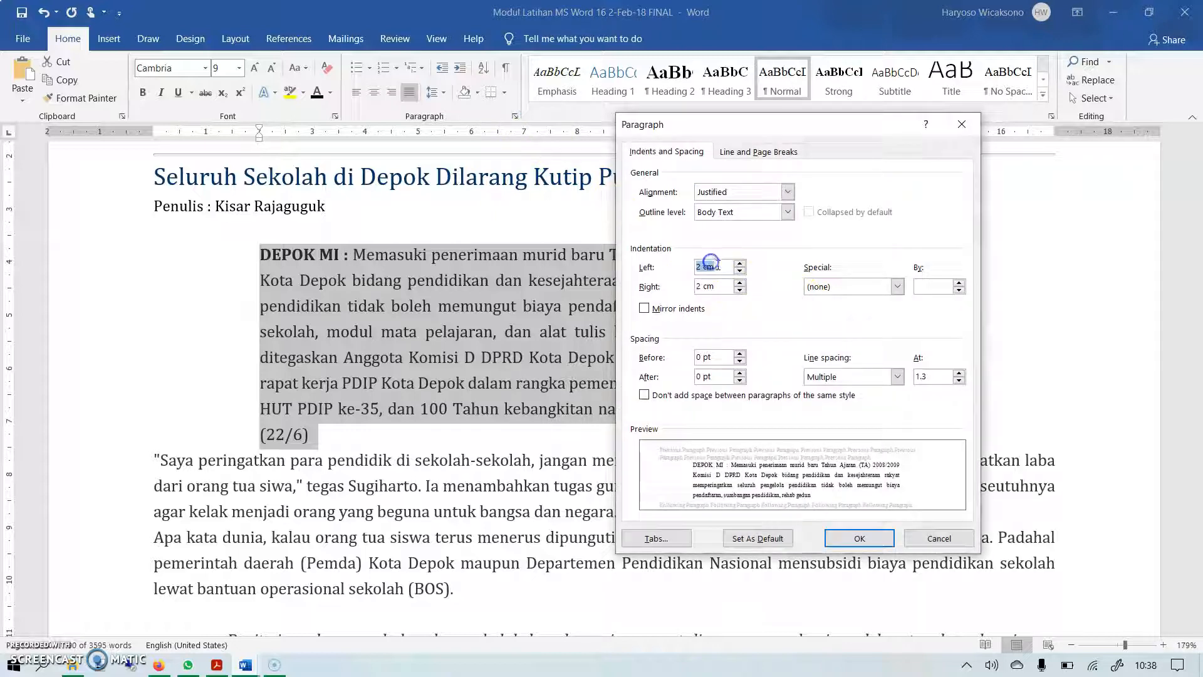
pyautogui.write('0')
pyautogui.press('Tab')
pyautogui.write('0')
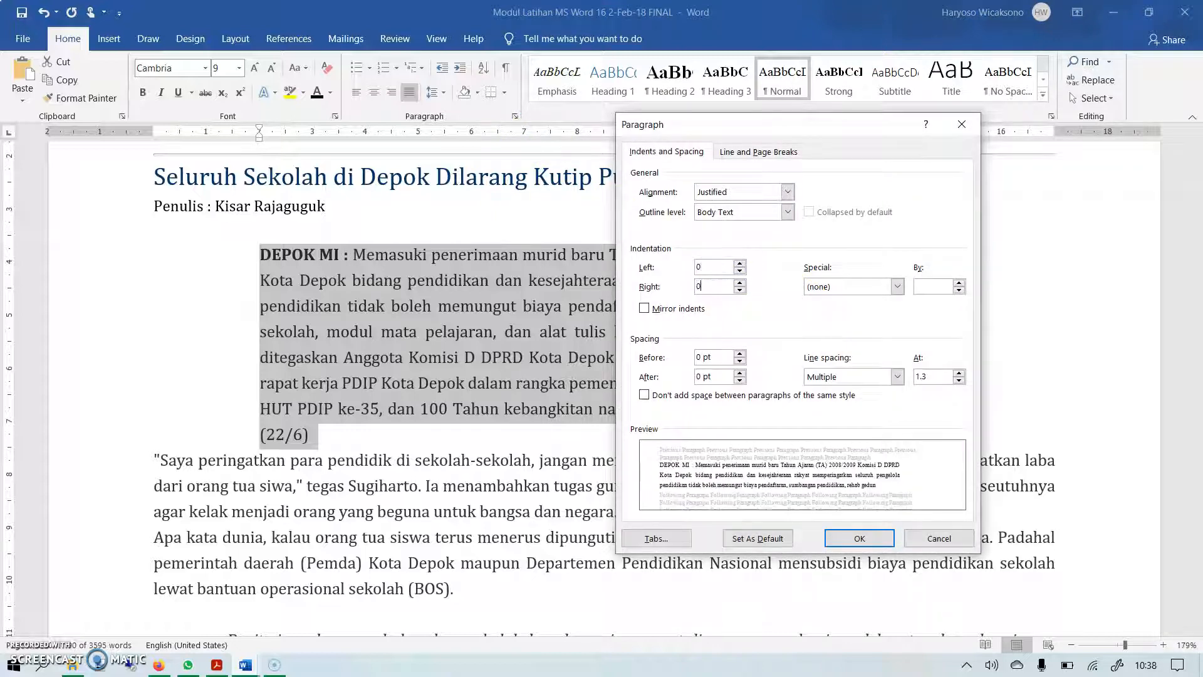
pyautogui.click(881, 537)
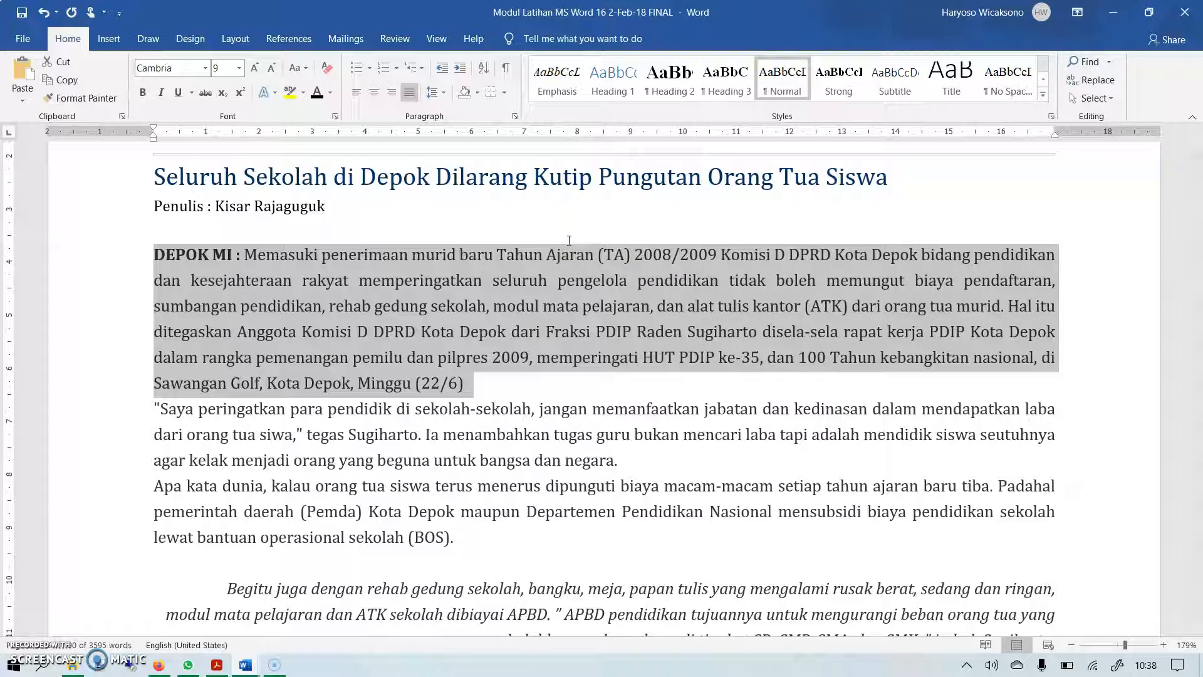
# Apply single, double and 1.5 line spacing in turn to the "DEPOK MI" paragraph.
pyautogui.hotkey('ctrl', '1')
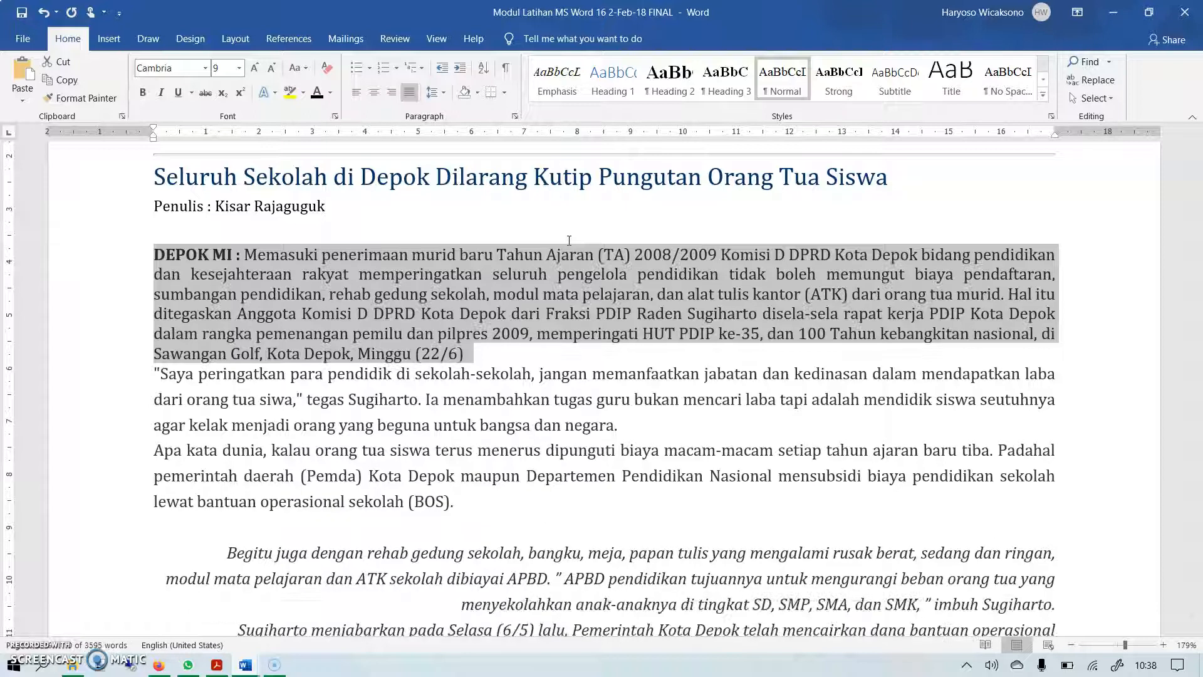
pyautogui.hotkey('ctrl', '2')
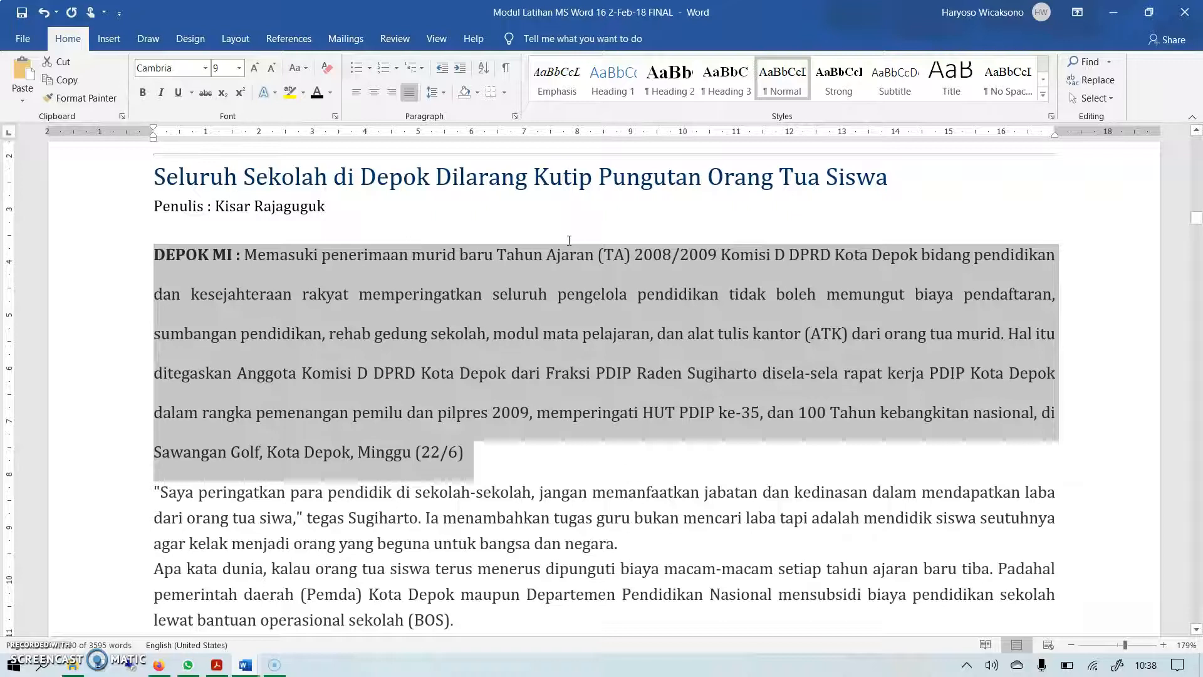
pyautogui.hotkey('ctrl', '5')
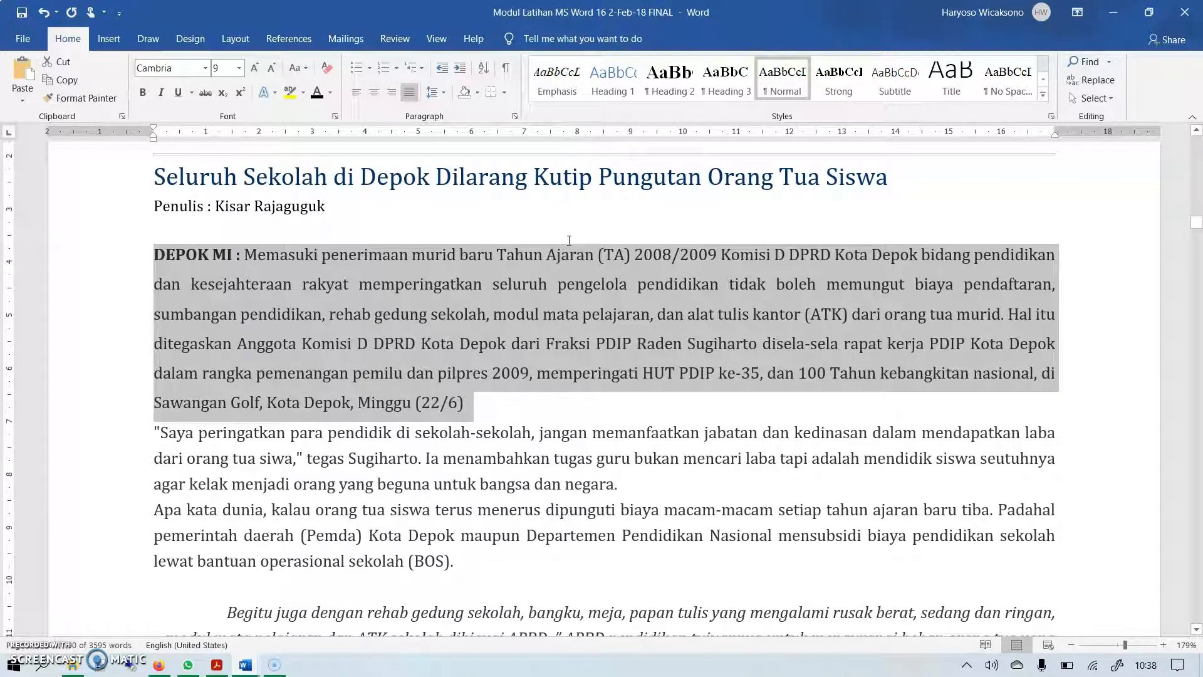
# Set the line spacing of the "DEPOK MI" paragraph to Single in the paragraph settings.
pyautogui.click(515, 116)
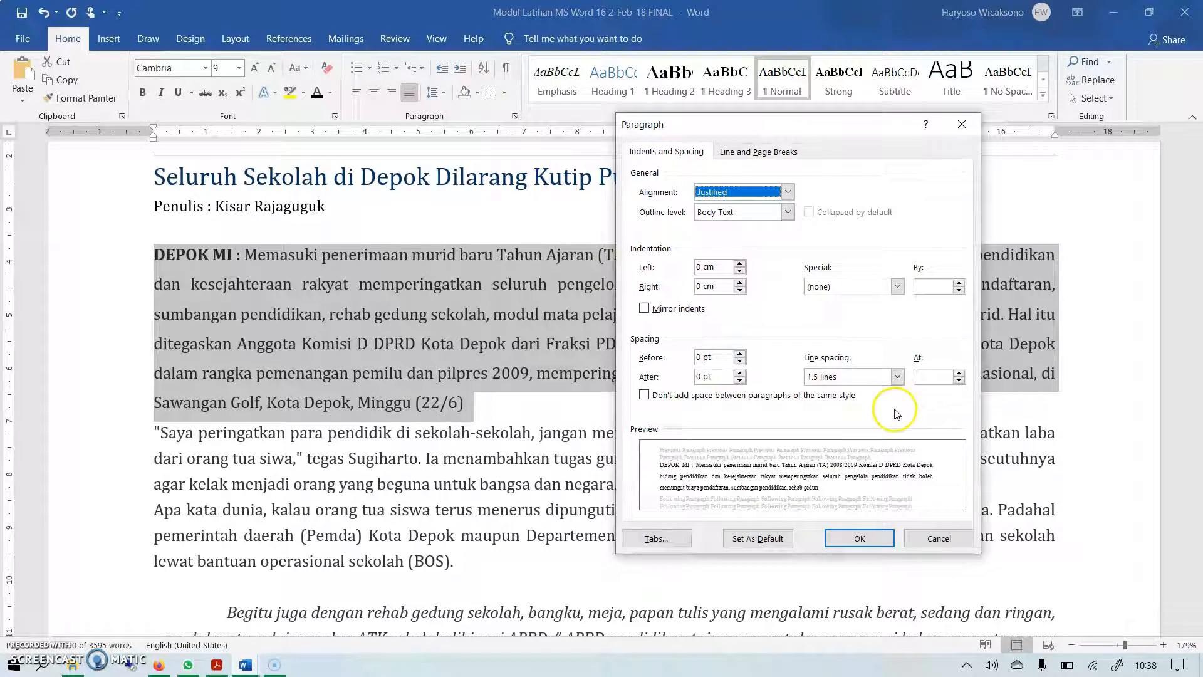
pyautogui.click(897, 377)
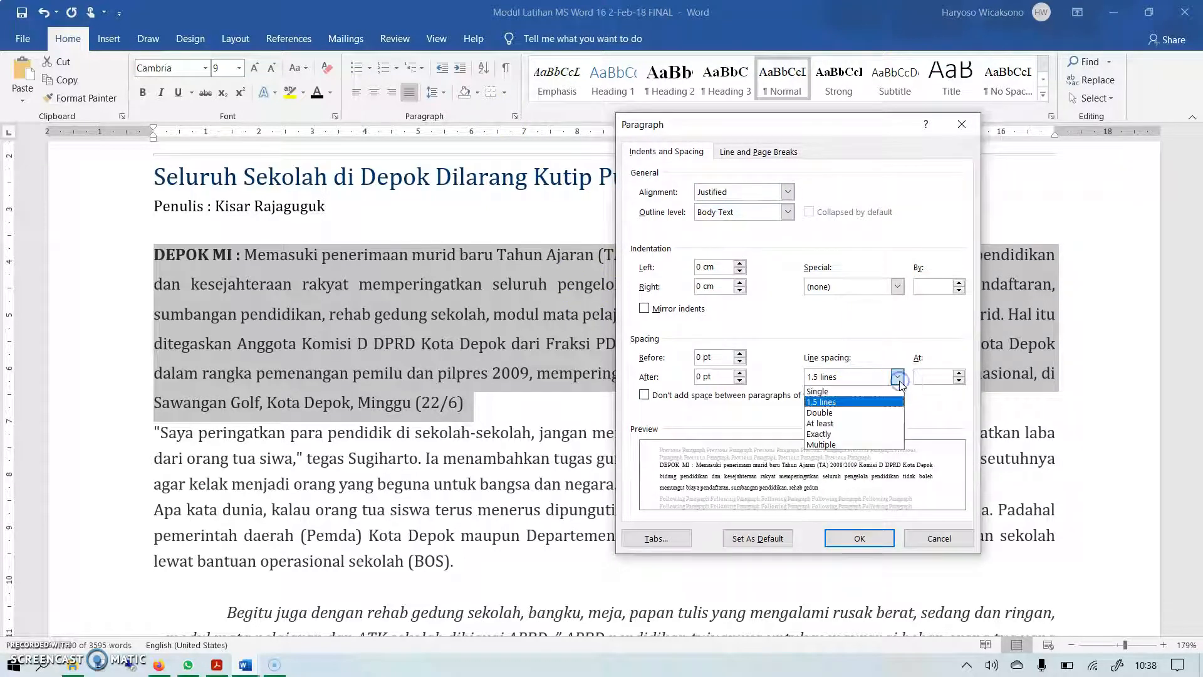
pyautogui.click(884, 391)
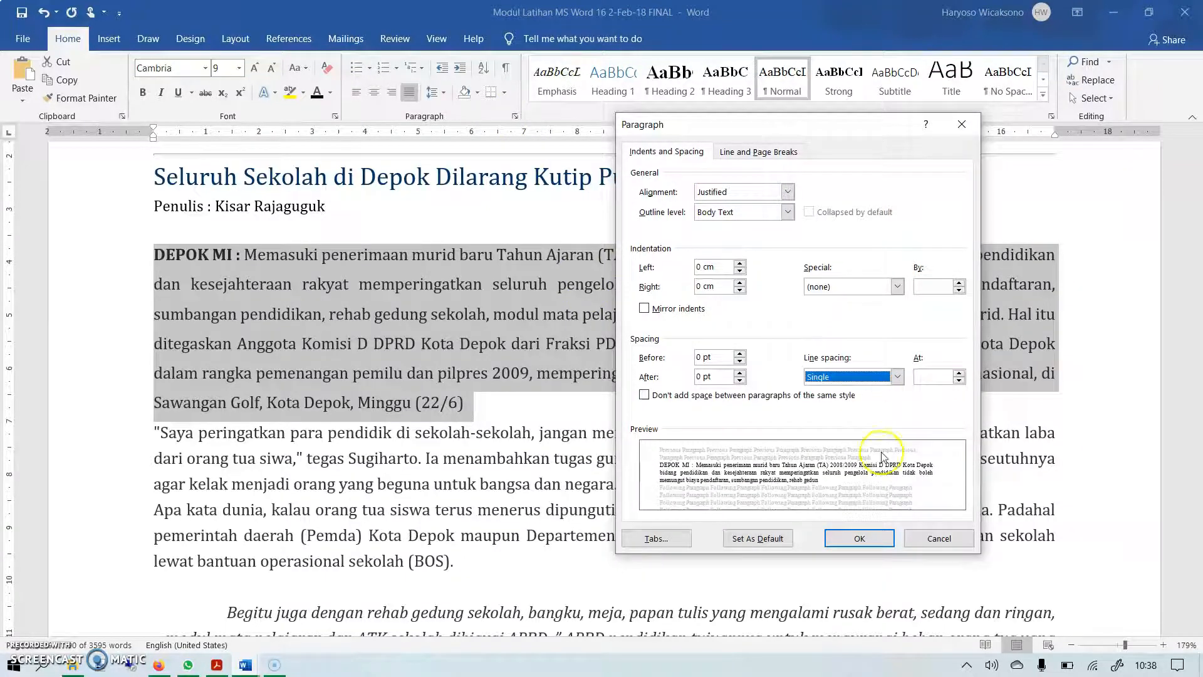
pyautogui.click(837, 540)
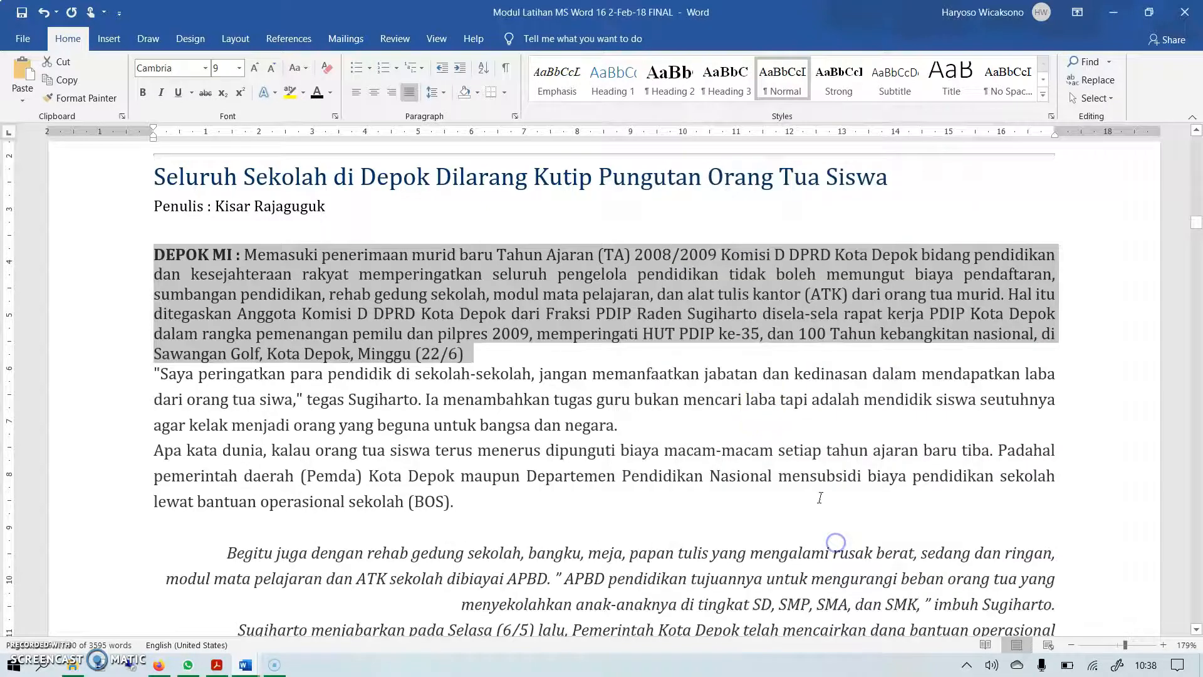
# Change the "DEPOK MI" paragraph's line spacing to 1.5 lines in the paragraph settings.
pyautogui.click(514, 117)
pyautogui.click(897, 376)
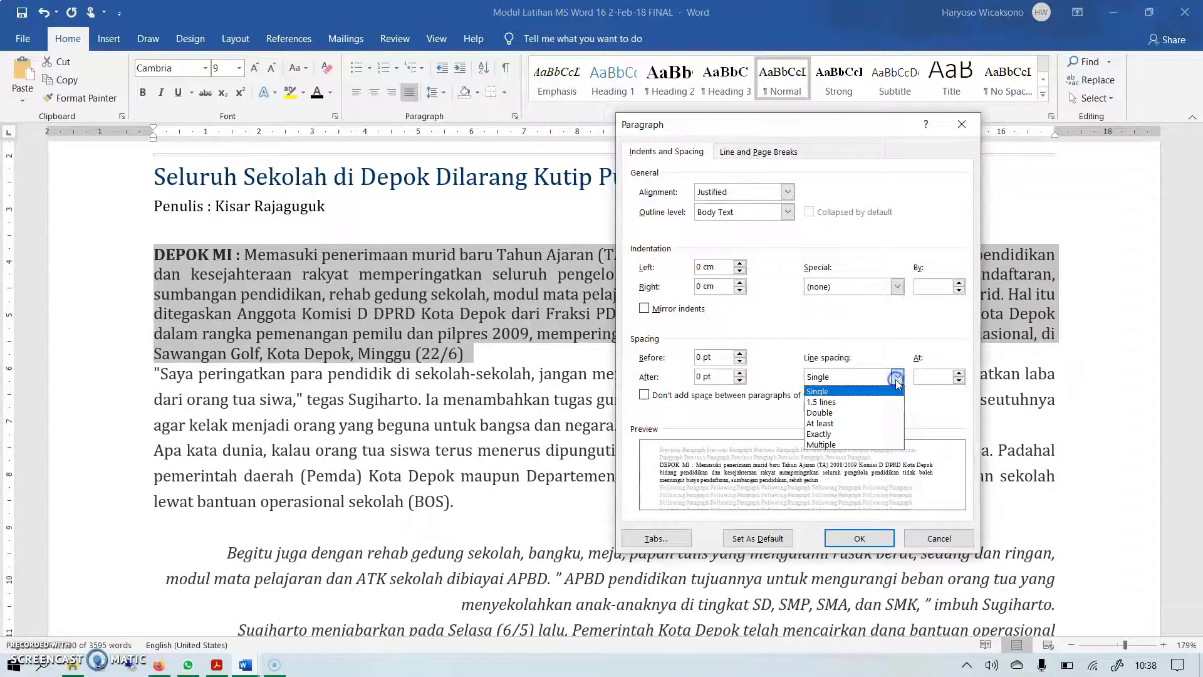
pyautogui.click(874, 403)
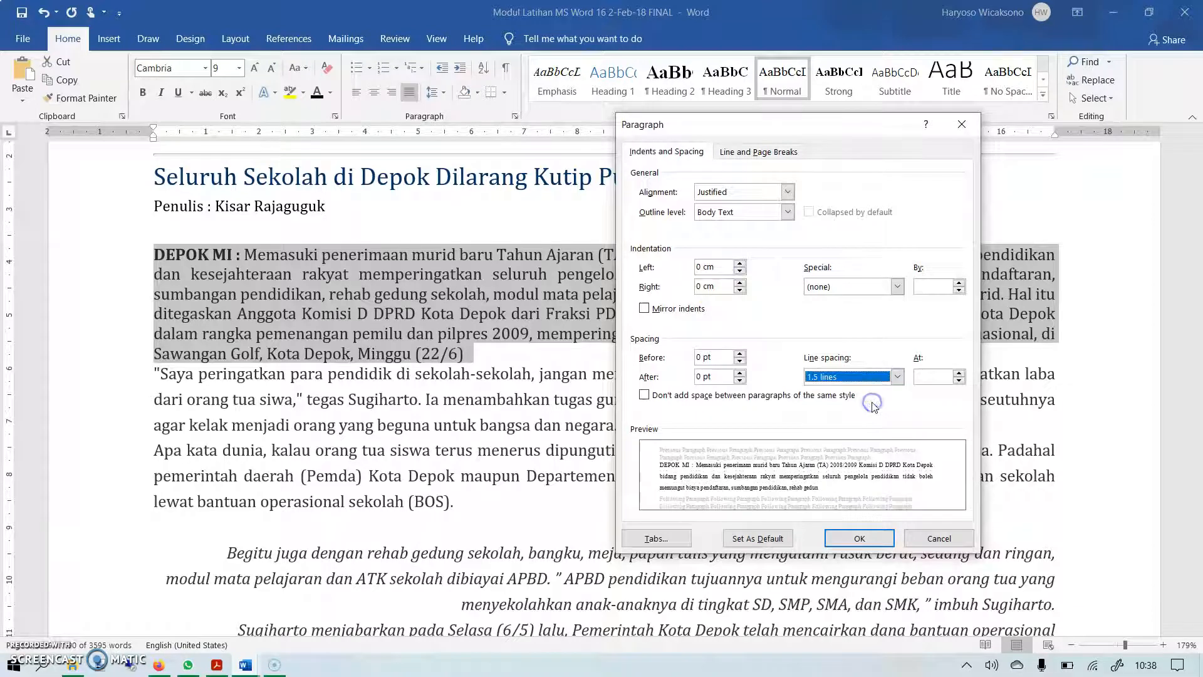
pyautogui.click(858, 538)
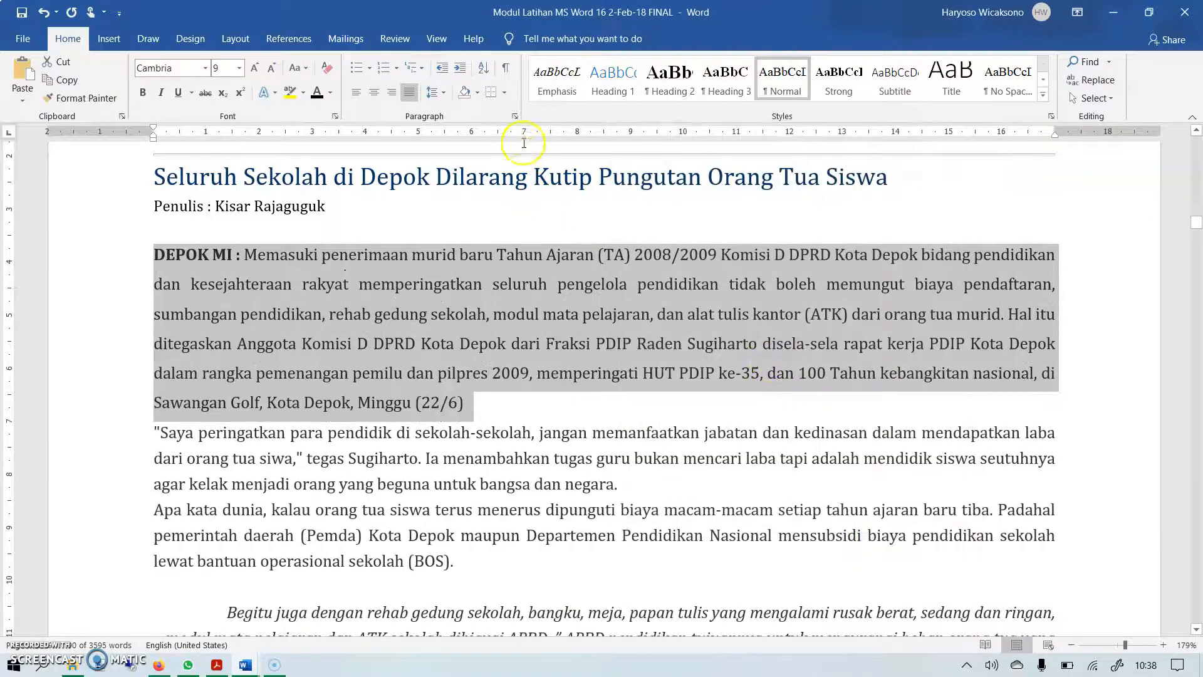
# Change the "DEPOK MI" paragraph's line spacing to Double in the paragraph settings.
pyautogui.click(515, 117)
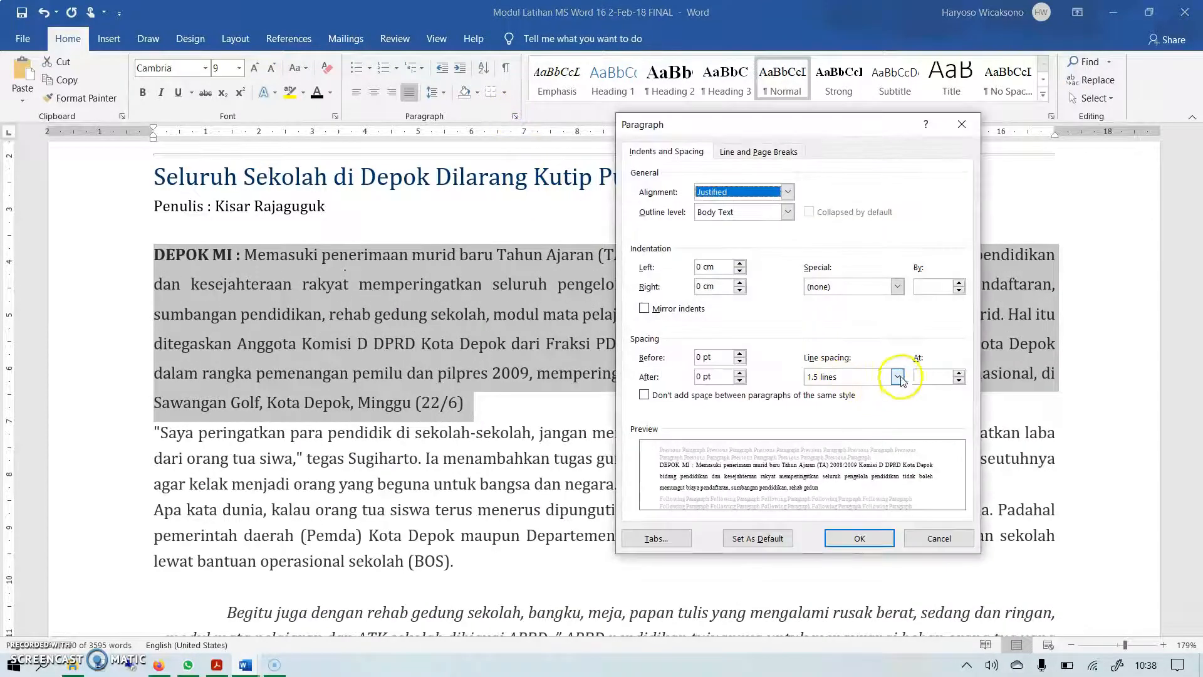
pyautogui.click(897, 376)
pyautogui.click(875, 413)
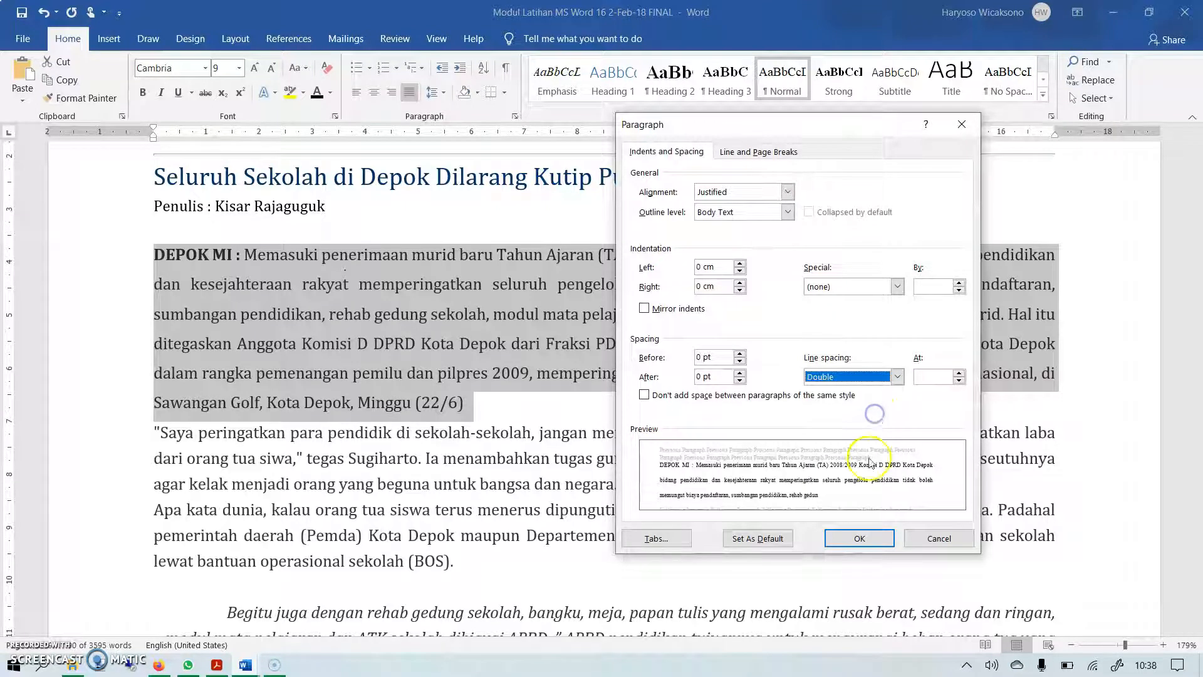
pyautogui.click(859, 538)
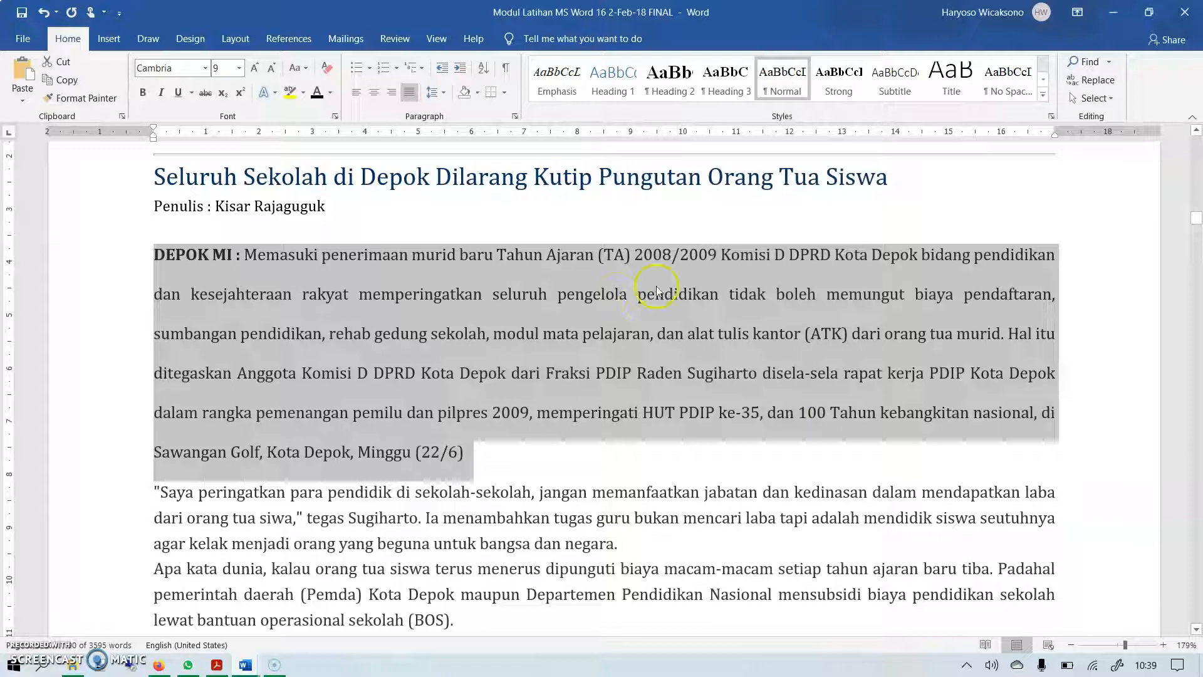
# Set the line spacing of the "DEPOK MI" paragraph to Exactly 12 pt in the paragraph settings.
pyautogui.click(515, 117)
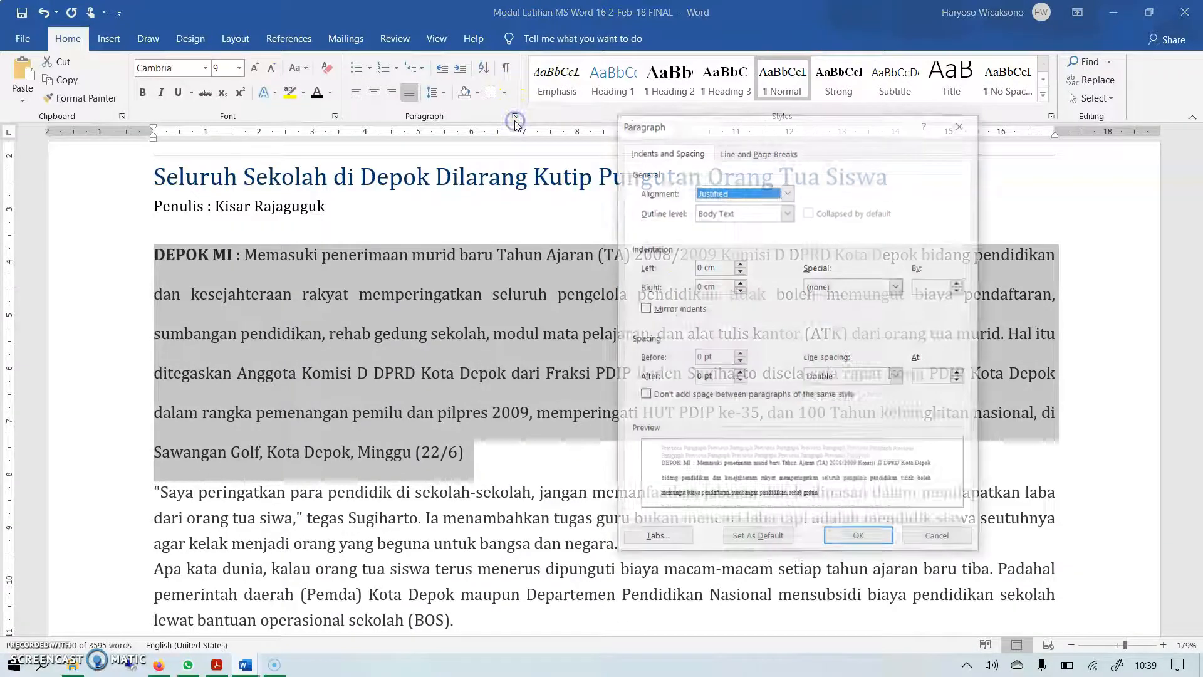
pyautogui.click(897, 377)
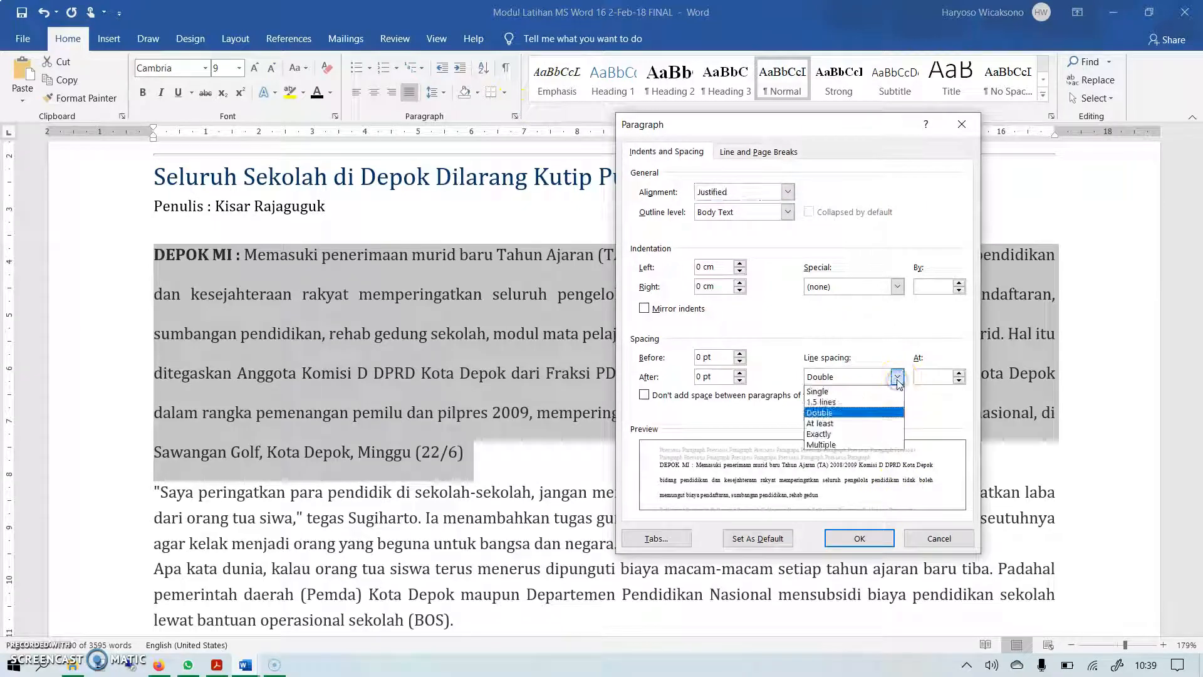
pyautogui.click(858, 434)
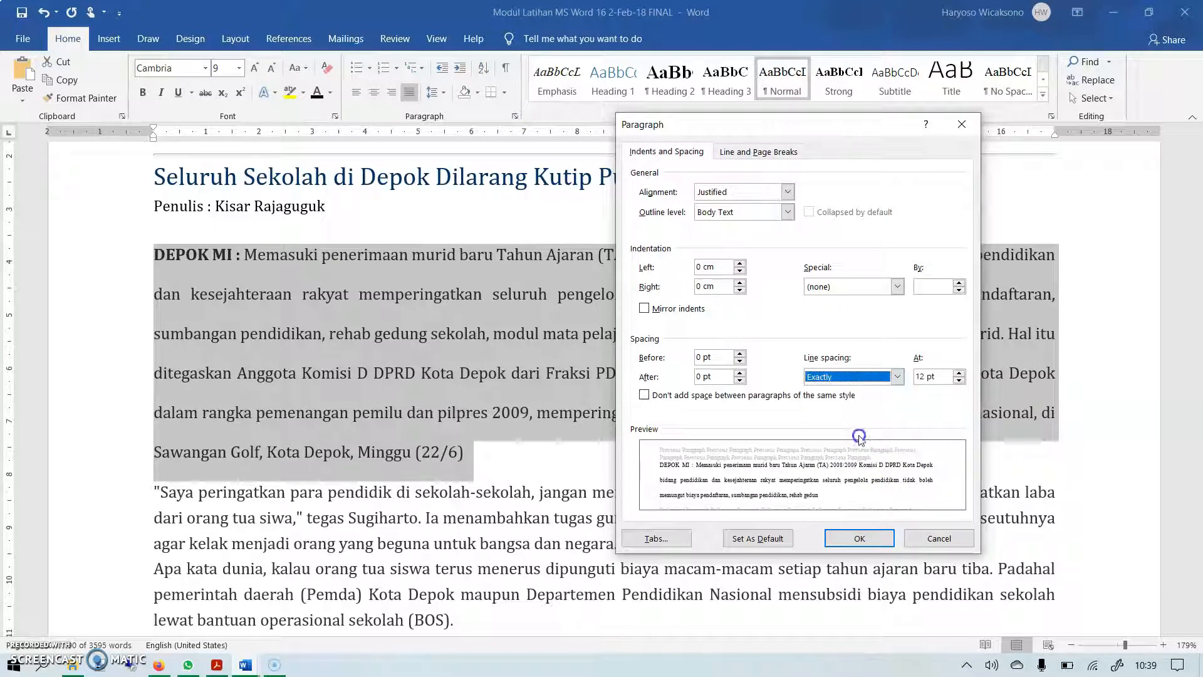
pyautogui.click(860, 539)
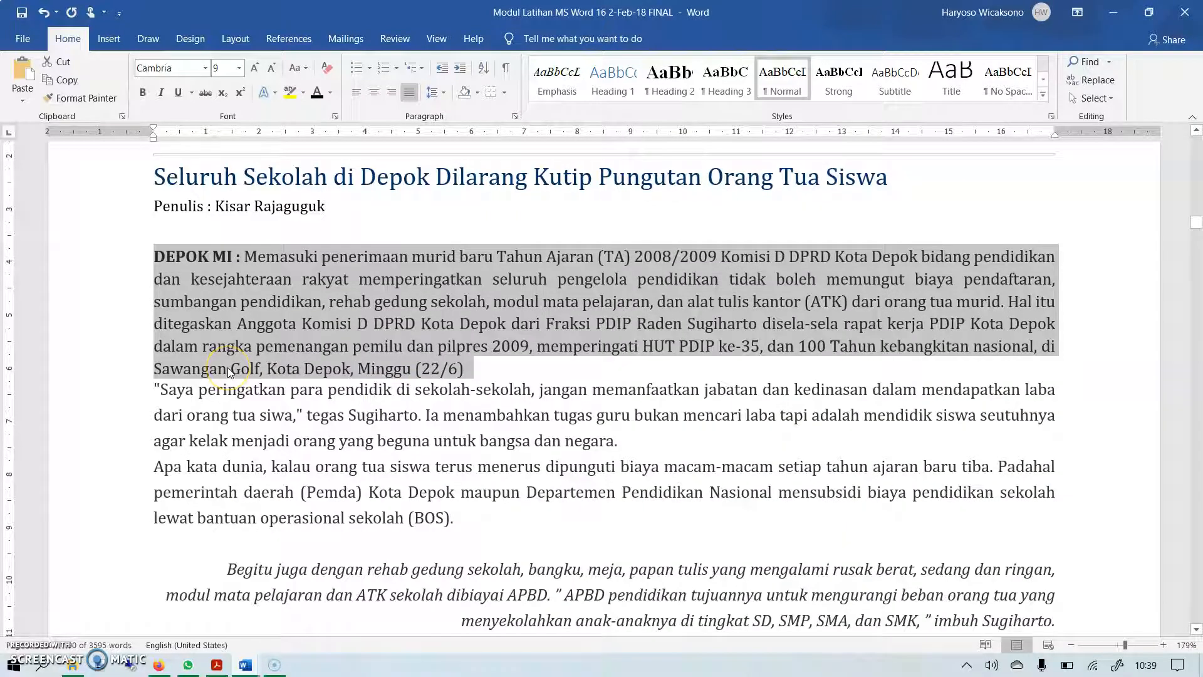
# Increase the exact line spacing value of the "DEPOK MI" paragraph in the paragraph settings.
pyautogui.click(516, 118)
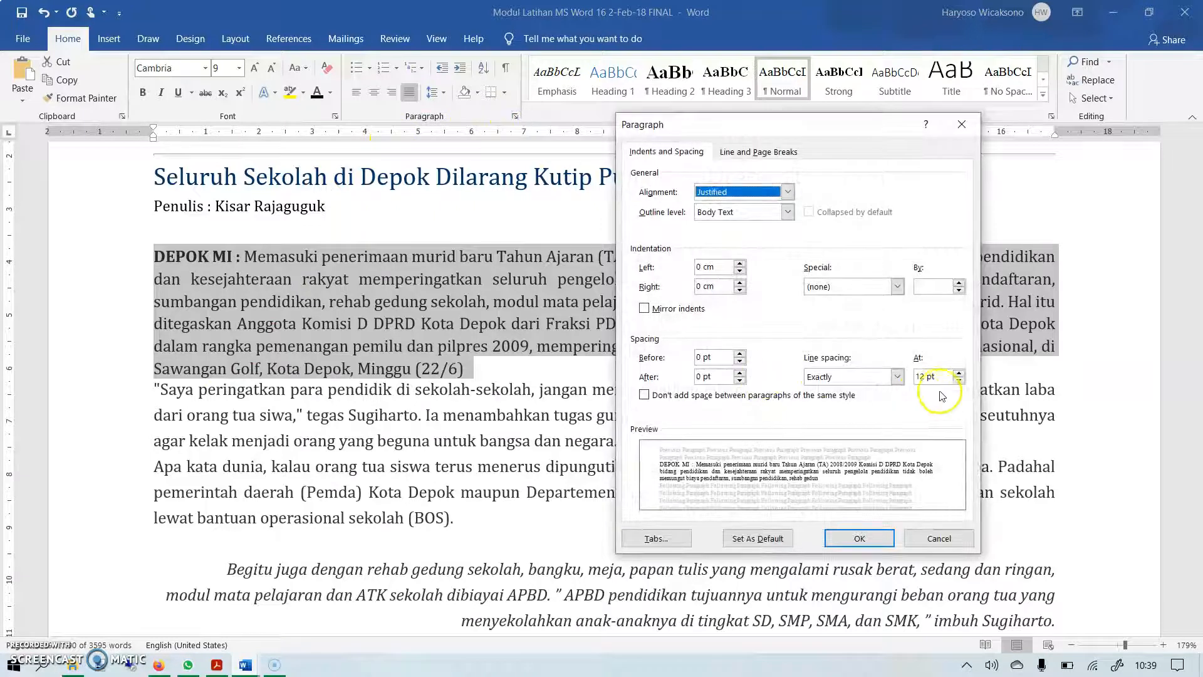
pyautogui.moveTo(950, 377); pyautogui.dragTo(915, 376)
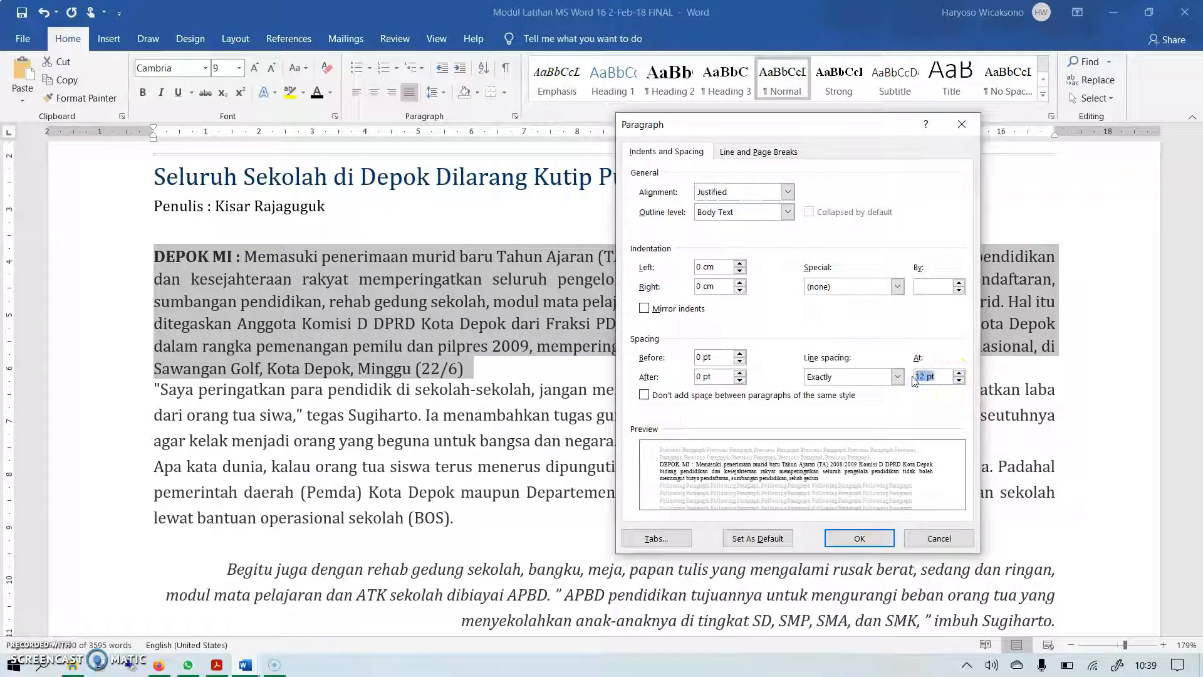
pyautogui.click(859, 537)
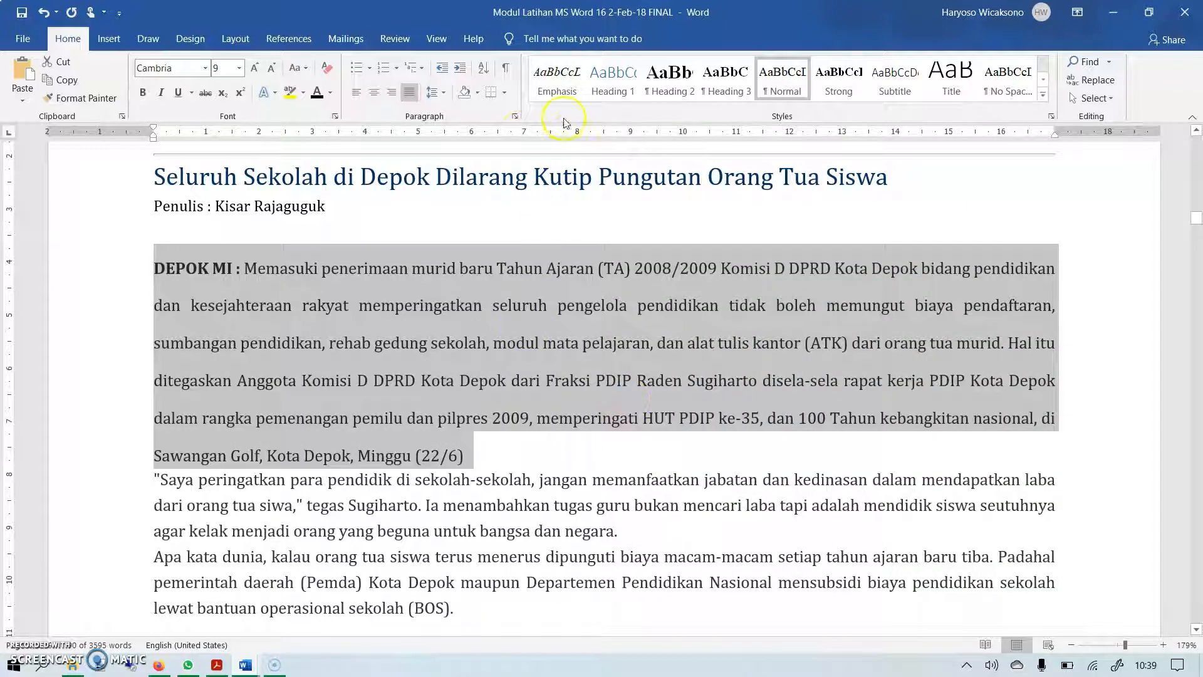
# Reduce the exact line spacing of the "DEPOK MI" paragraph to 18 pt.
pyautogui.click(515, 117)
pyautogui.click(959, 381)
pyautogui.click(960, 381)
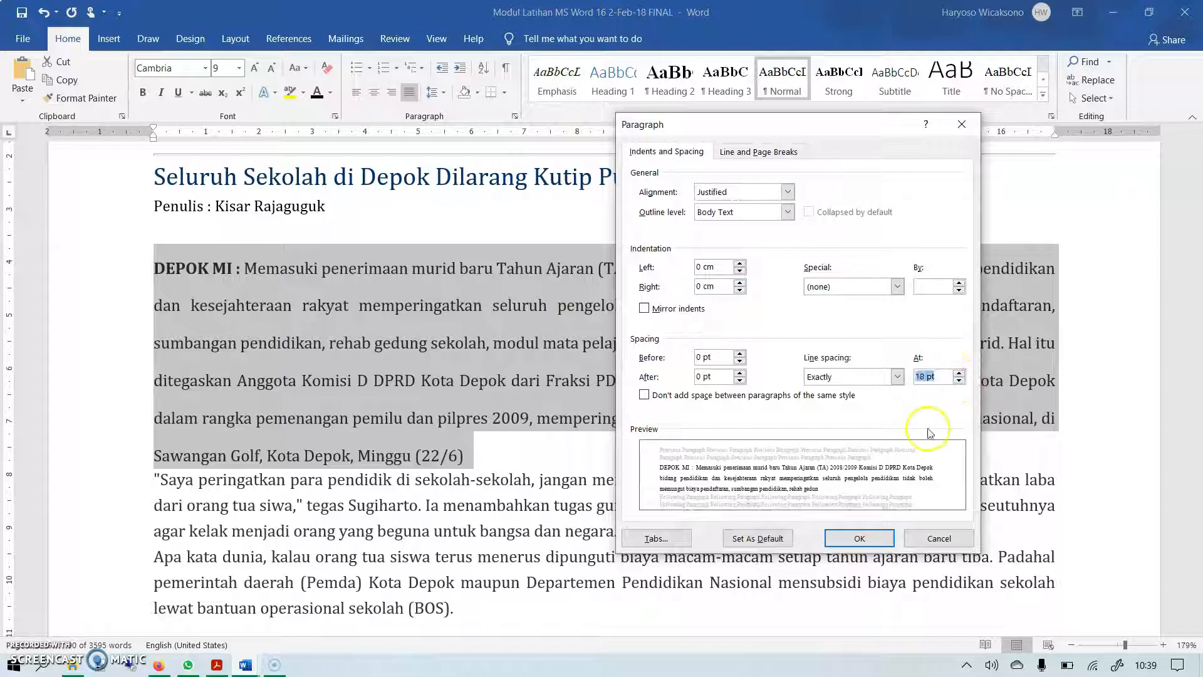
pyautogui.click(852, 540)
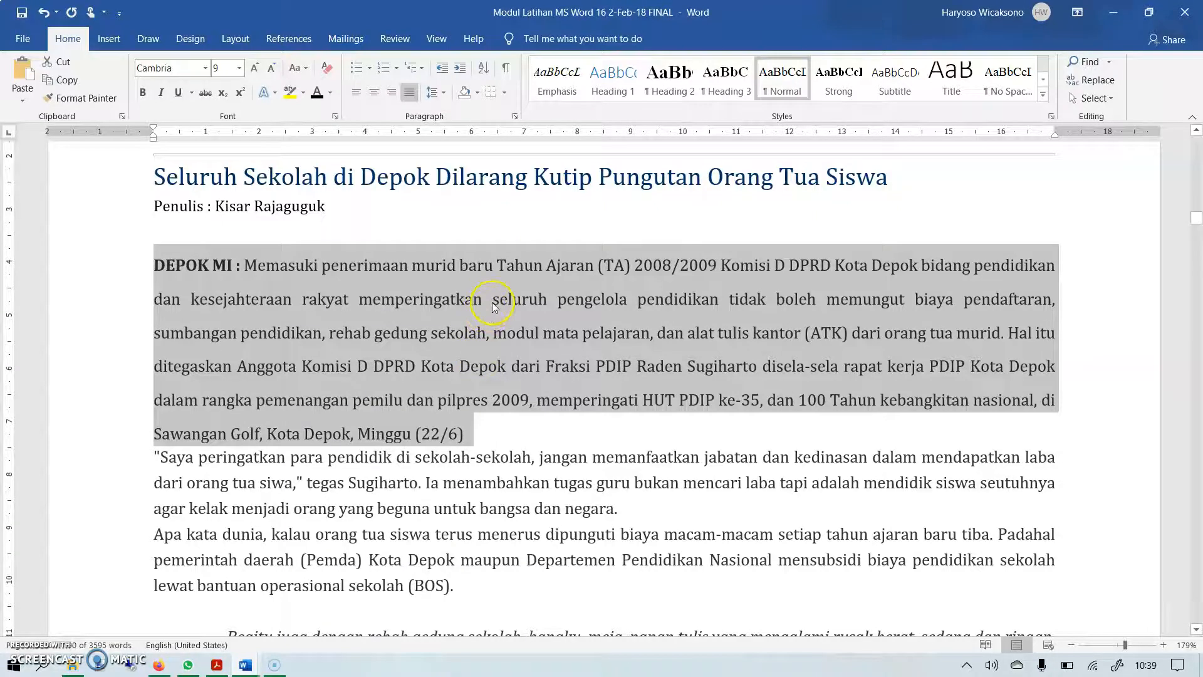
pyautogui.click(515, 118)
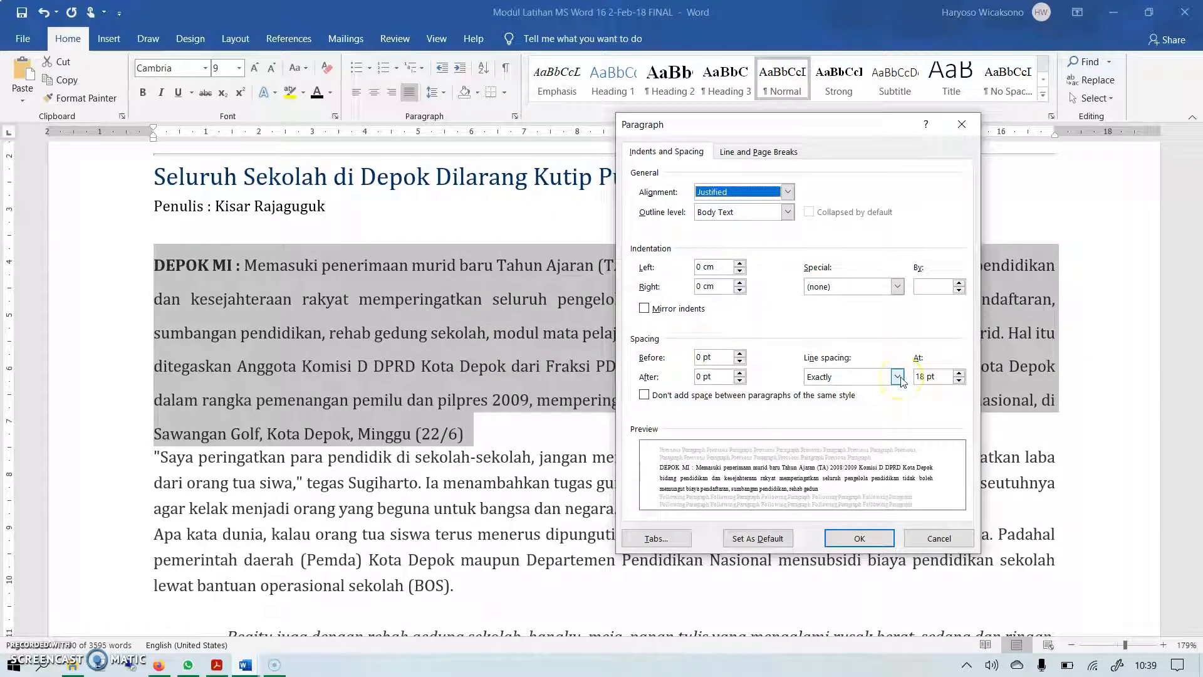
pyautogui.click(949, 381)
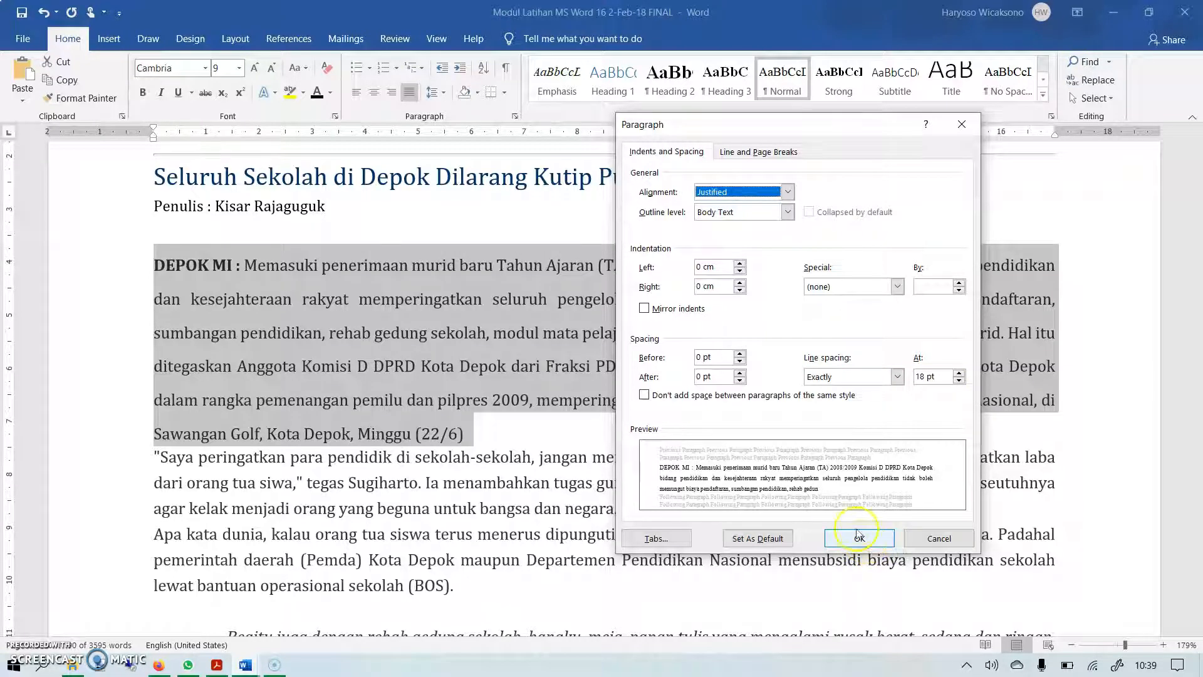
pyautogui.click(506, 437)
pyautogui.click(938, 538)
# Remove the numbering from the nine ingredients under "Bahan-Bahan" in the fried rice recipe and apply numbering to them again.
pyautogui.scroll(-5, 588, 515)
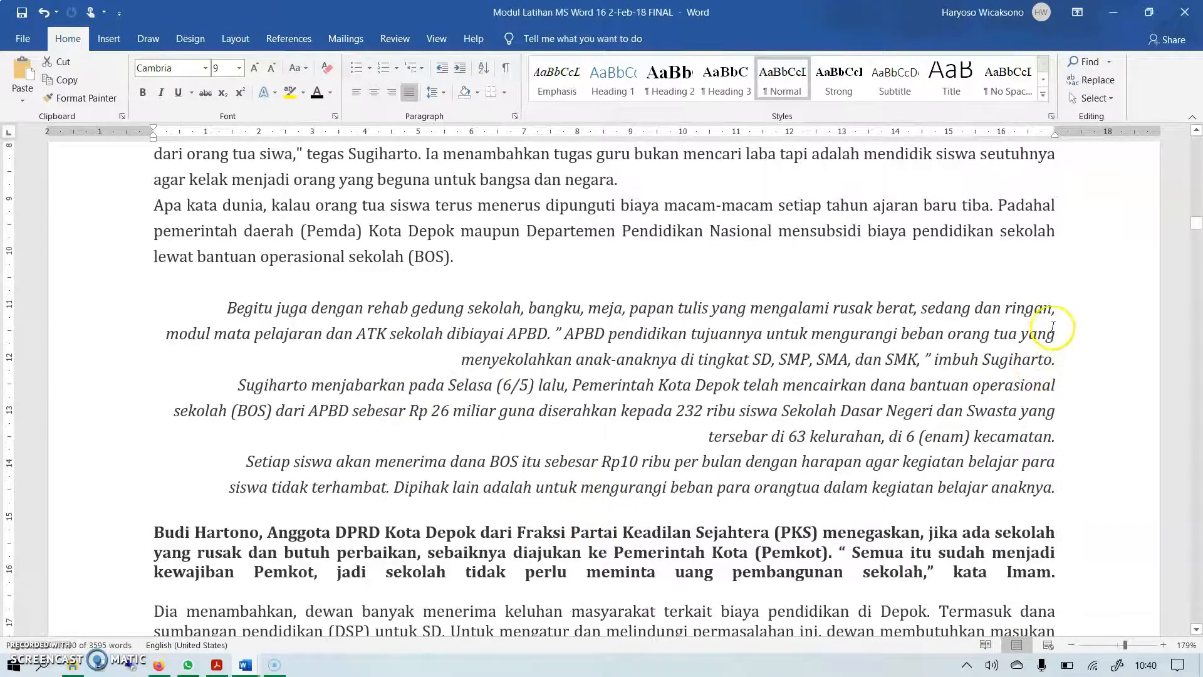
pyautogui.scroll(-5, 689, 448)
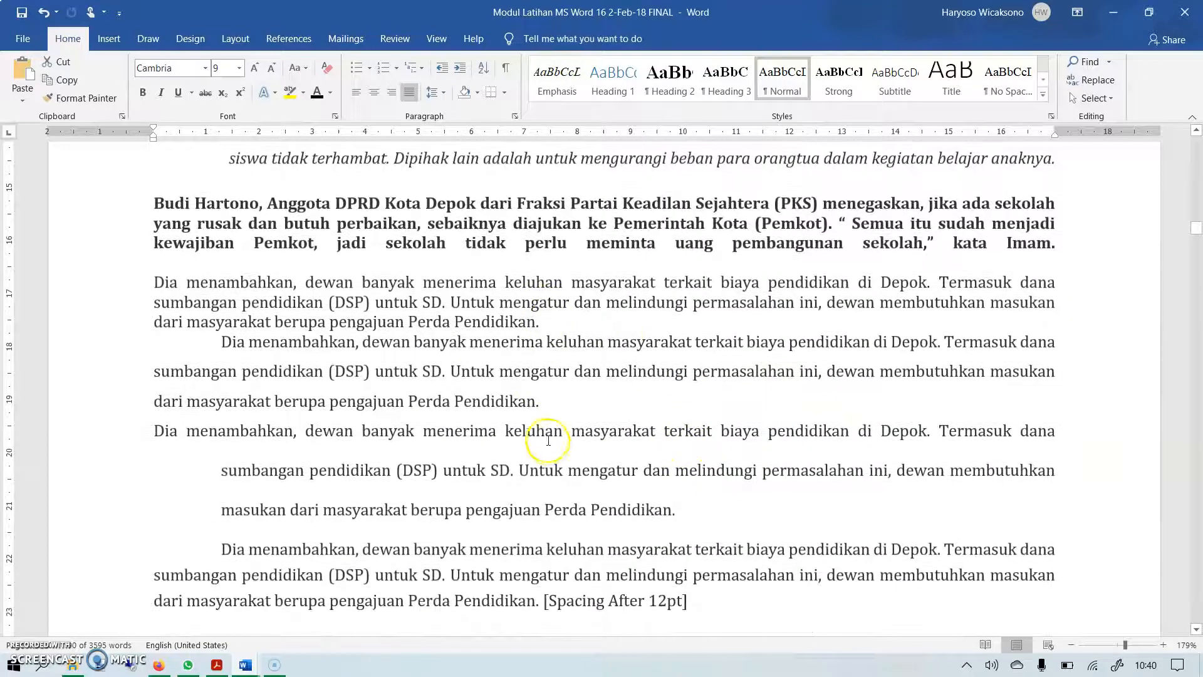
pyautogui.scroll(-10, 548, 440)
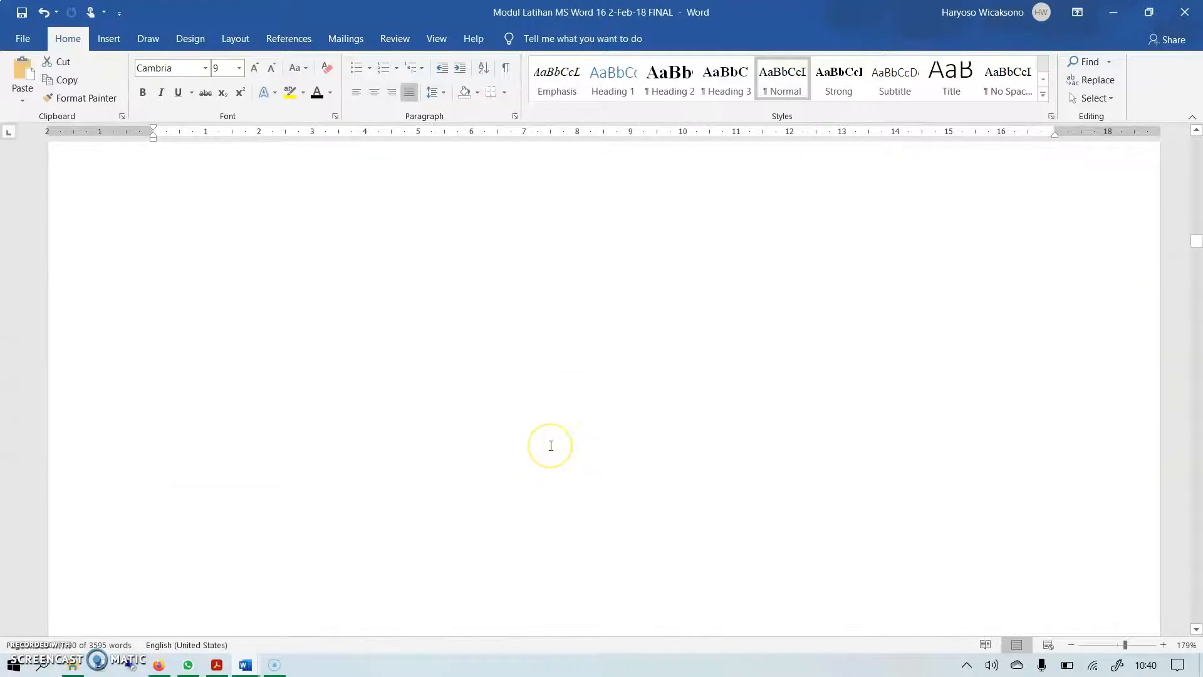
pyautogui.scroll(-9, 551, 445)
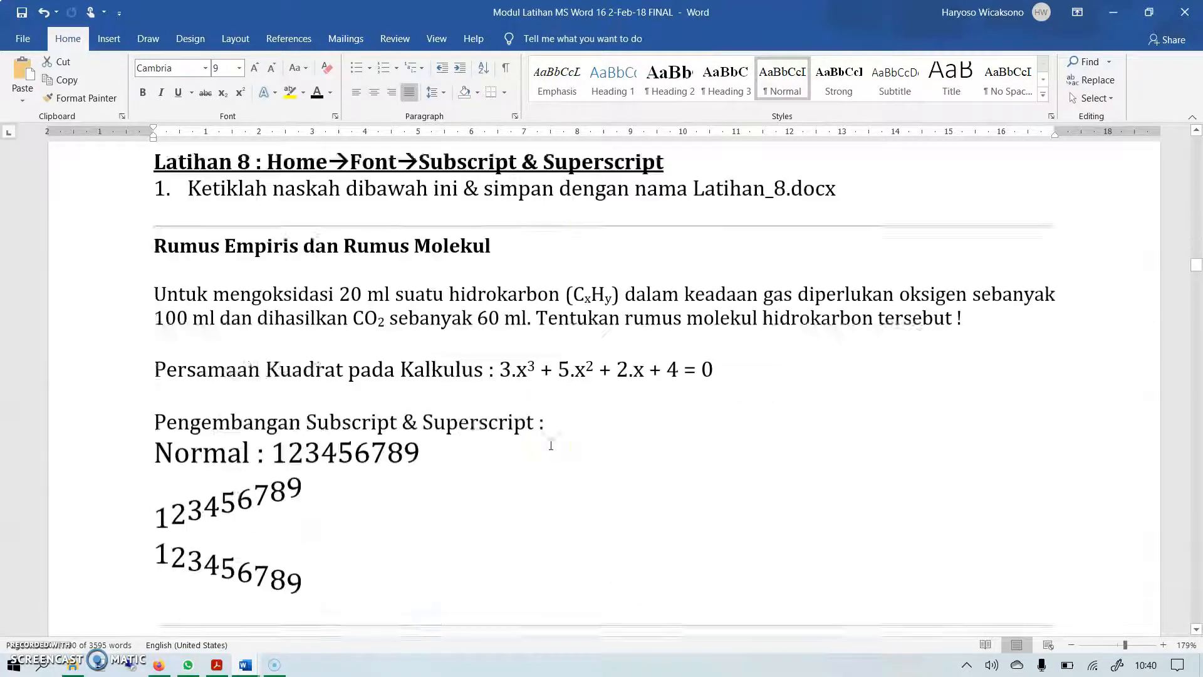
pyautogui.scroll(2, 550, 445)
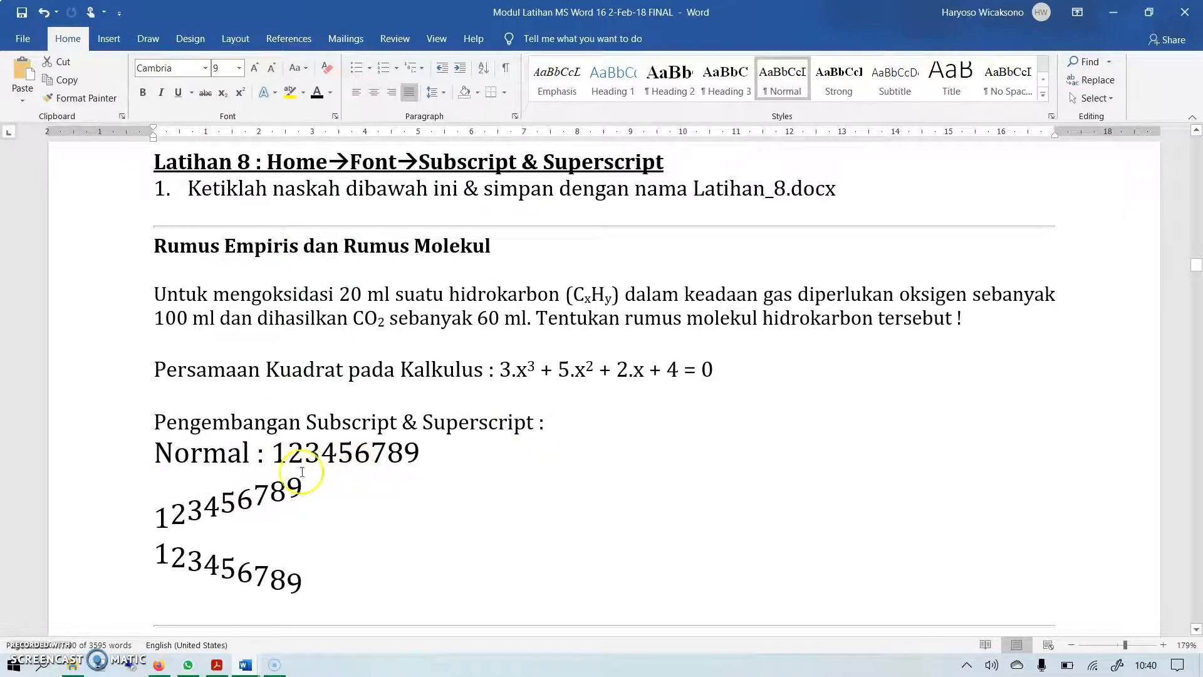
pyautogui.scroll(-1, 377, 473)
pyautogui.scroll(-9, 377, 473)
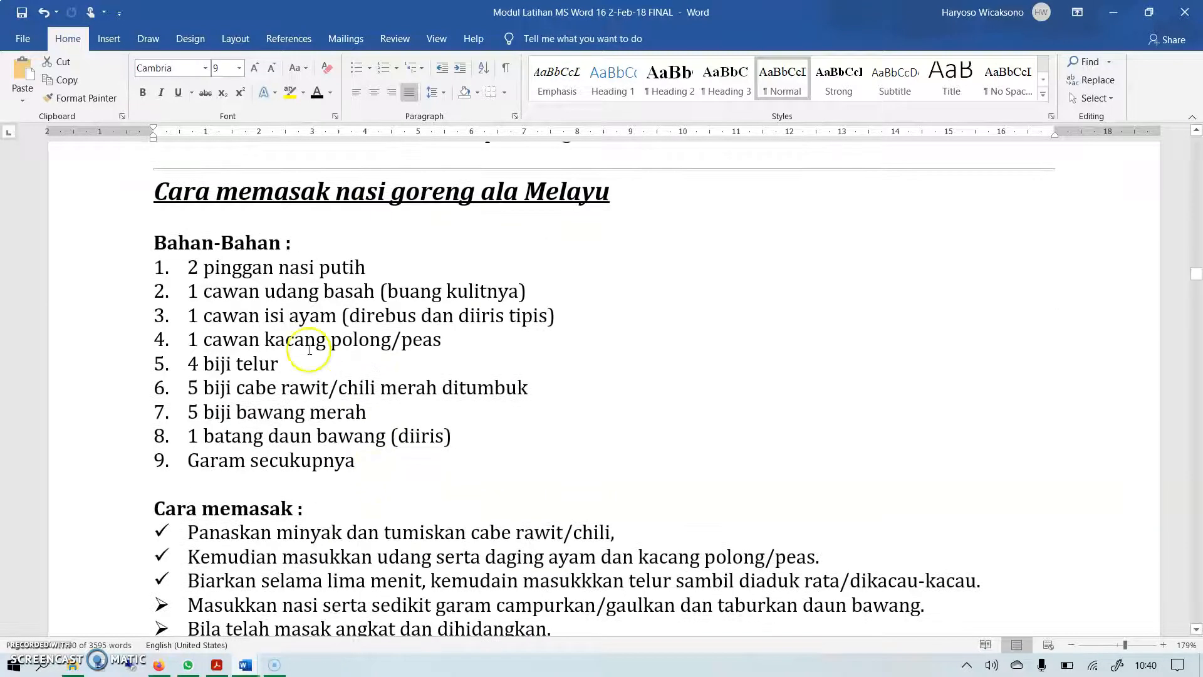
pyautogui.moveTo(94, 290); pyautogui.dragTo(98, 462)
pyautogui.click(383, 67)
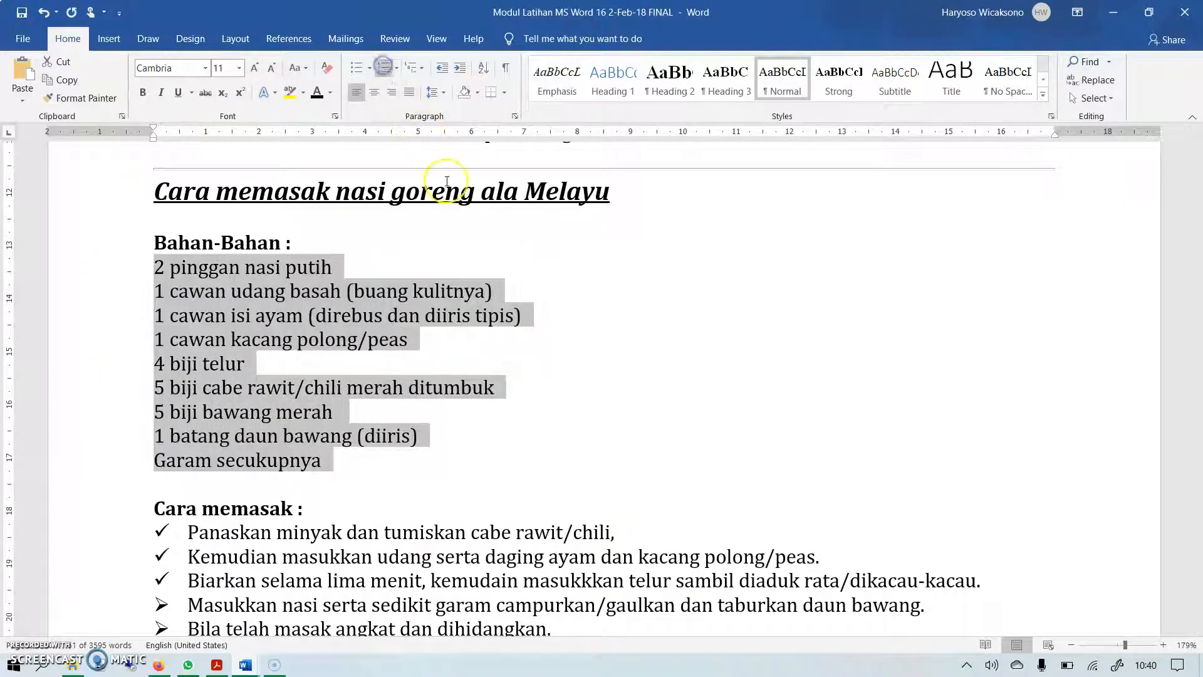
pyautogui.click(383, 67)
# Turn the "Bahan-Bahan" ingredients into a bulleted list and change its bullets to the four-diamond symbol.
pyautogui.click(358, 67)
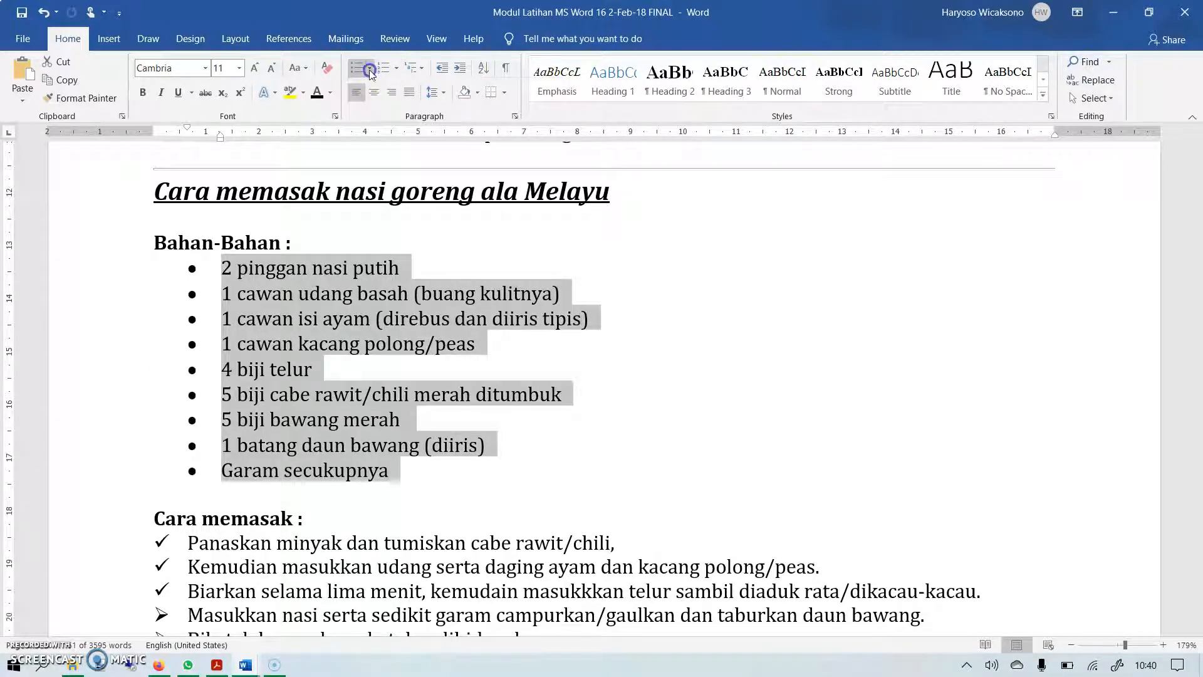
pyautogui.click(369, 68)
pyautogui.click(555, 170)
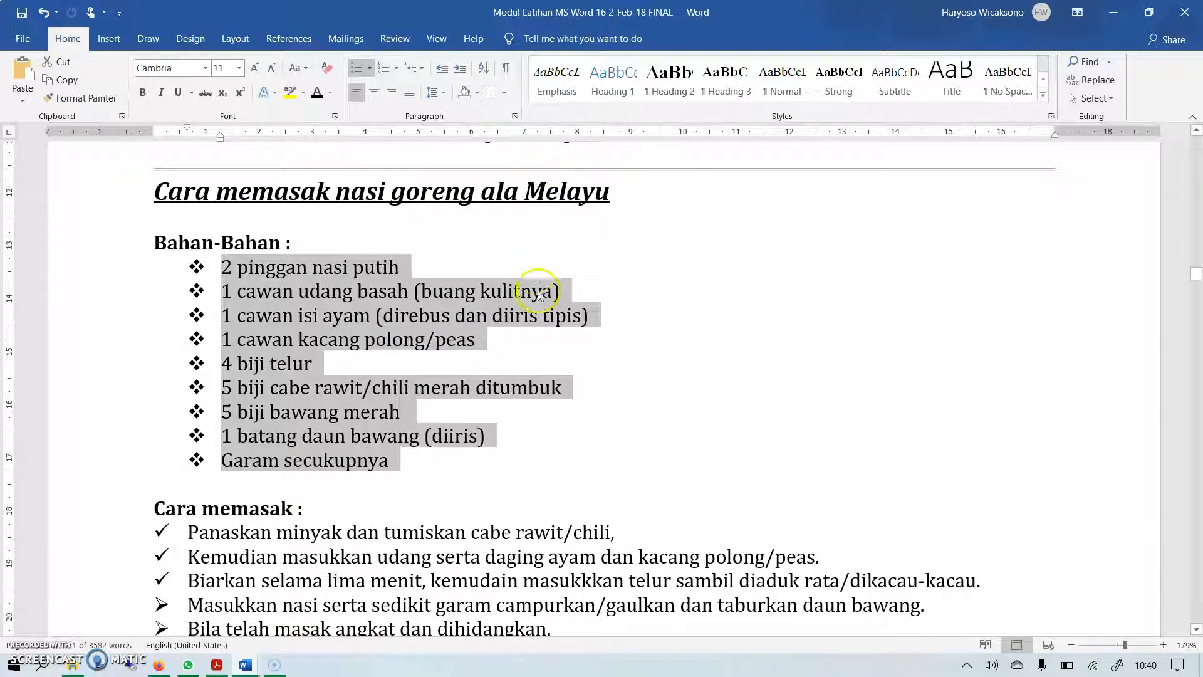
# Change the "Bahan-Bahan" ingredients to a numbered list from 1. to 9. and deselect them.
pyautogui.scroll(-5, 539, 297)
pyautogui.scroll(5, 550, 304)
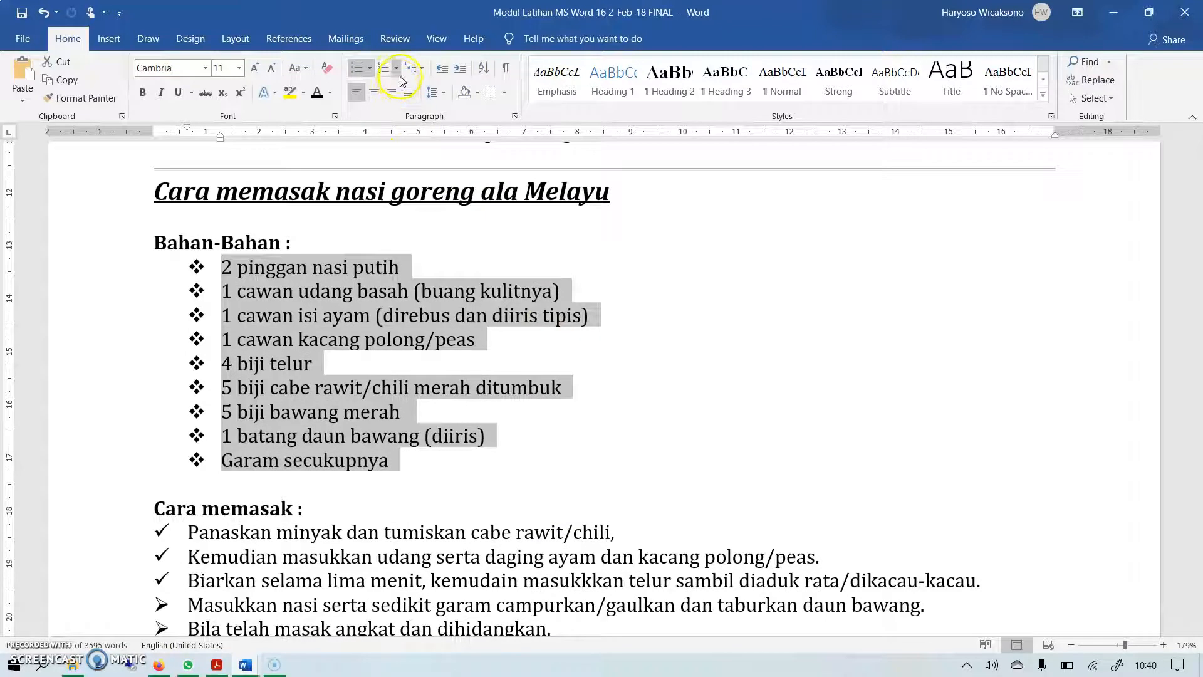
pyautogui.click(384, 69)
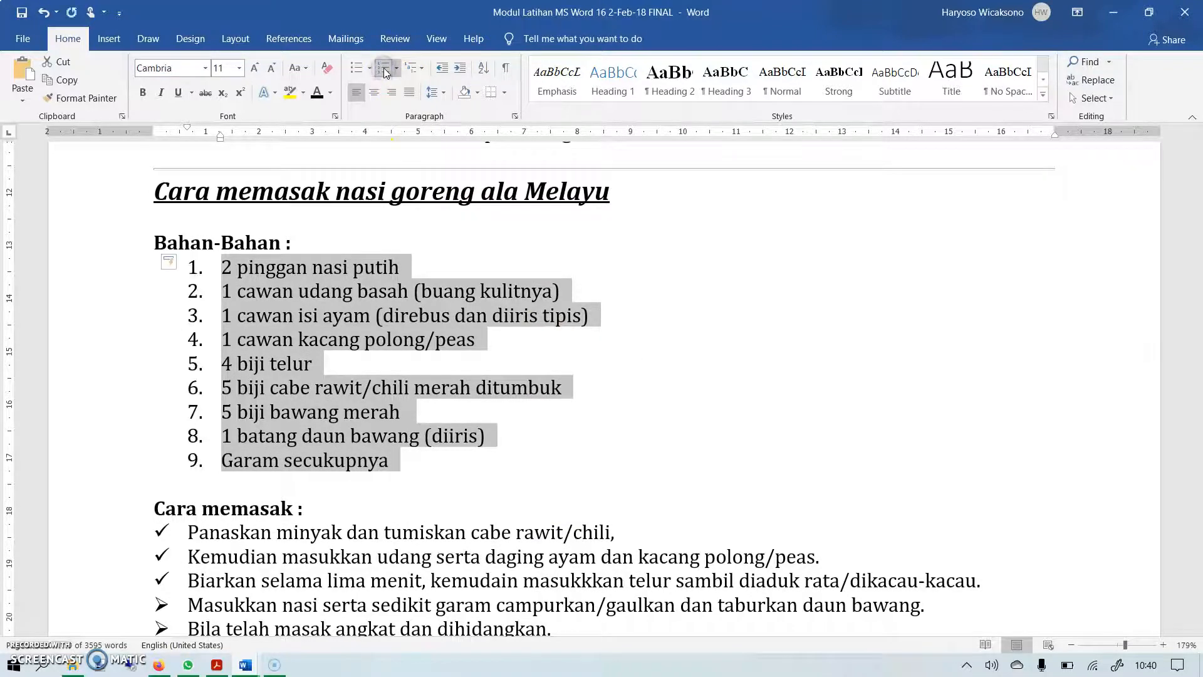
pyautogui.click(485, 250)
# Return to the "DEPOK MI" paragraph in Latihan 7 and increase its left indent by six levels.
pyautogui.scroll(15, 566, 300)
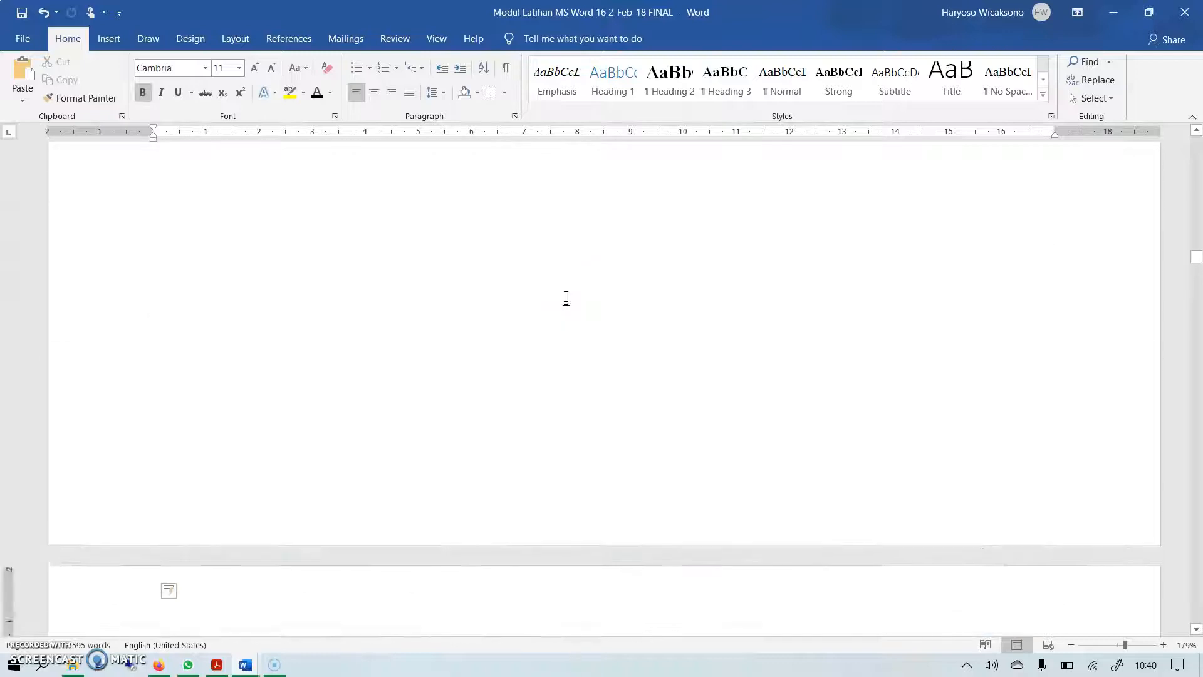
pyautogui.scroll(10, 566, 300)
pyautogui.scroll(10, 567, 296)
pyautogui.scroll(-2, 567, 295)
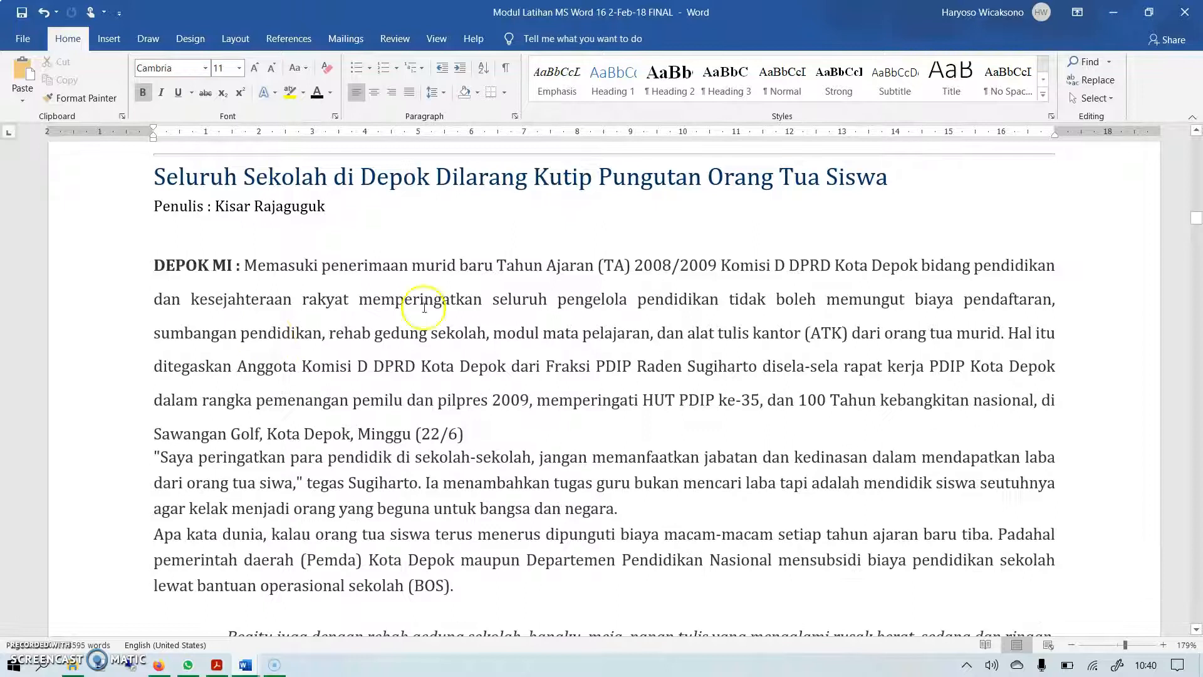
pyautogui.doubleClick(94, 262)
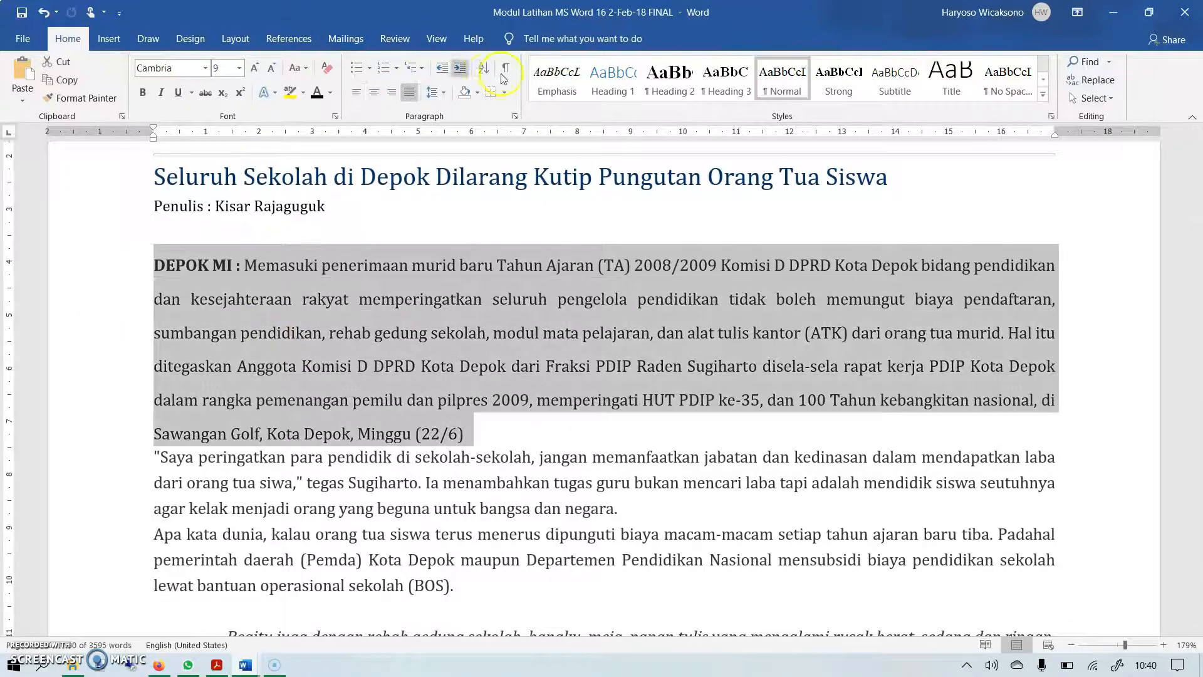
pyautogui.click(460, 69)
pyautogui.click(460, 69)
pyautogui.click(460, 69)
pyautogui.click(460, 69)
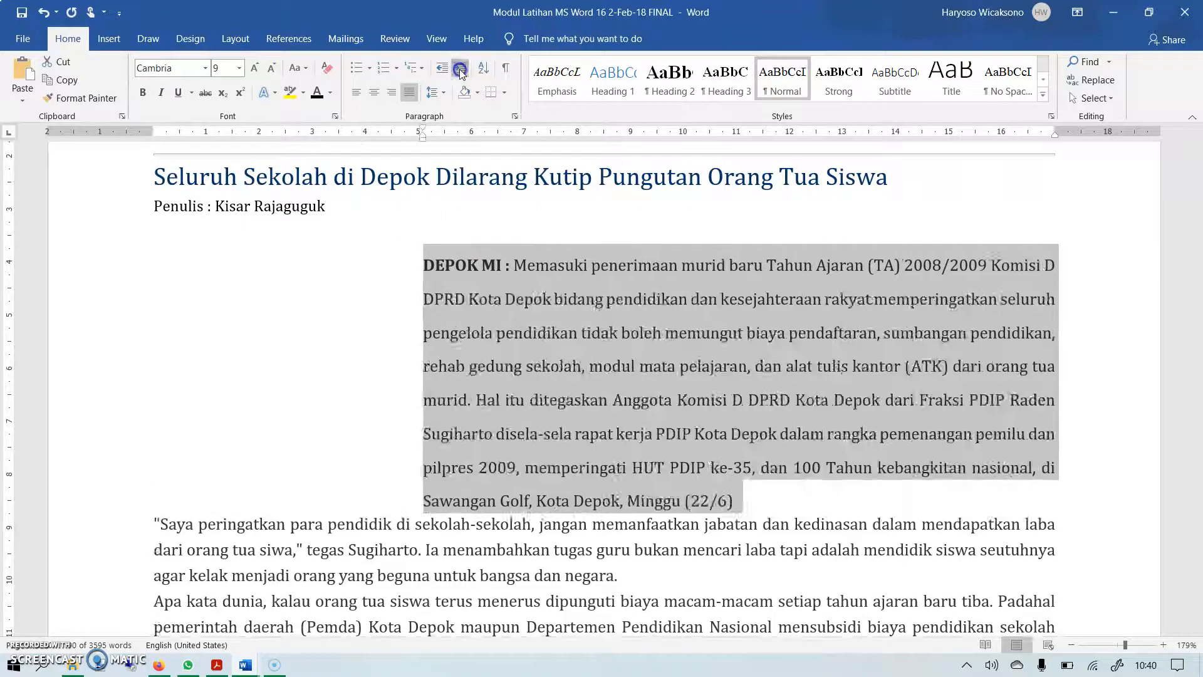
pyautogui.click(460, 69)
pyautogui.click(460, 69)
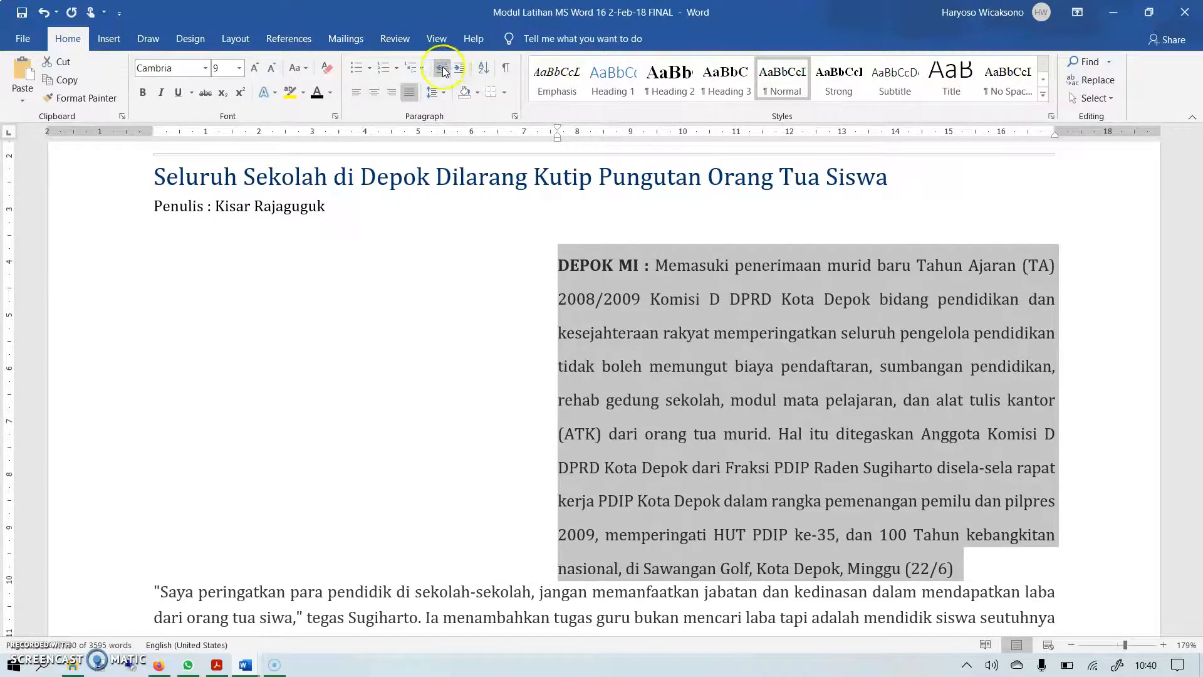
# Decrease the indent of the "DEPOK MI" paragraph by six levels, back to the left margin.
pyautogui.click(443, 69)
pyautogui.click(443, 69)
pyautogui.click(442, 69)
pyautogui.click(442, 69)
pyautogui.click(443, 69)
pyautogui.click(443, 69)
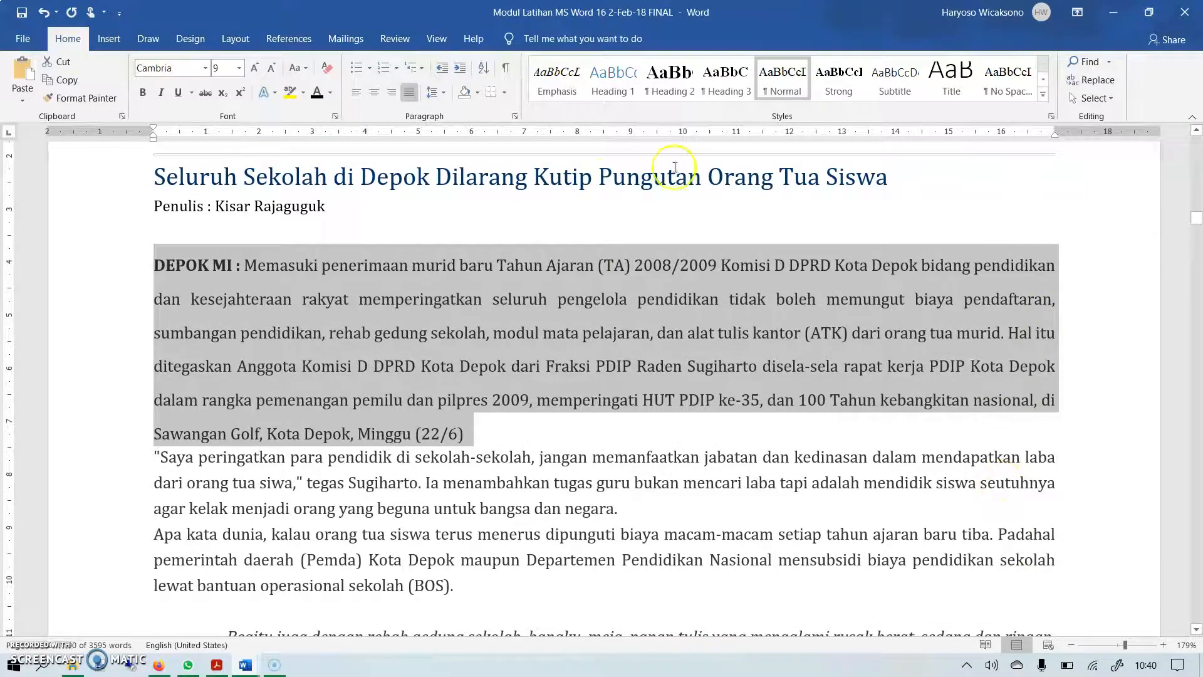
# Set the right indentation of the "DEPOK MI" paragraph to 1 cm in the paragraph settings.
pyautogui.click(517, 117)
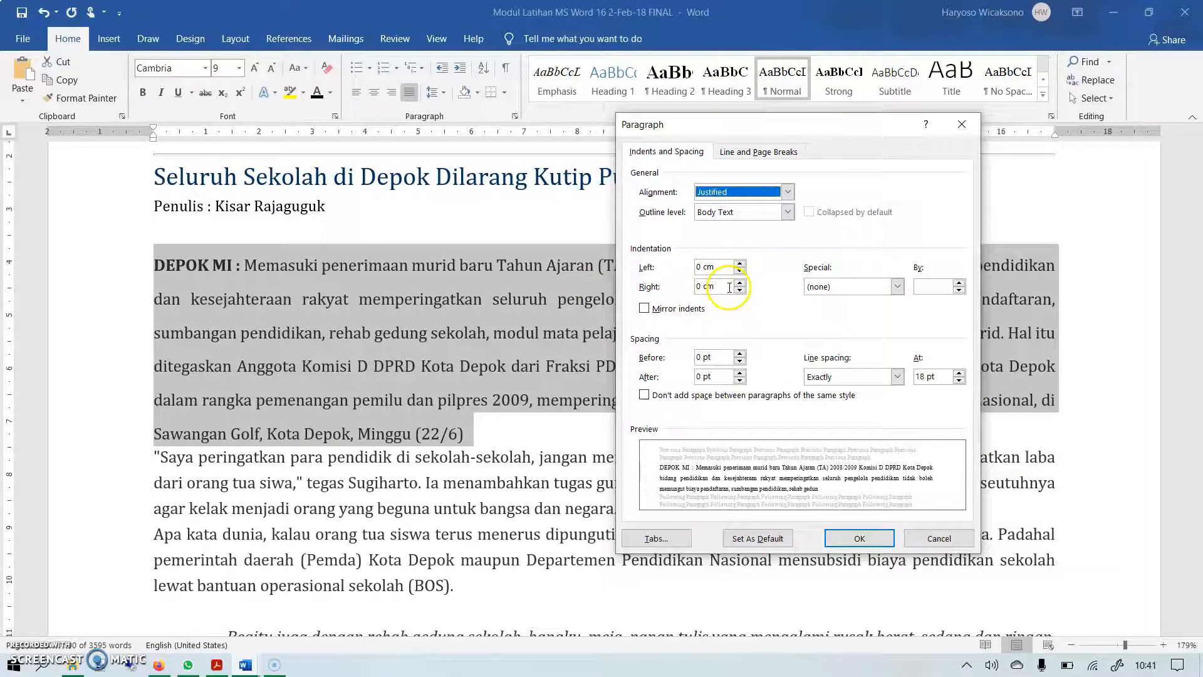
pyautogui.moveTo(729, 288); pyautogui.dragTo(691, 297)
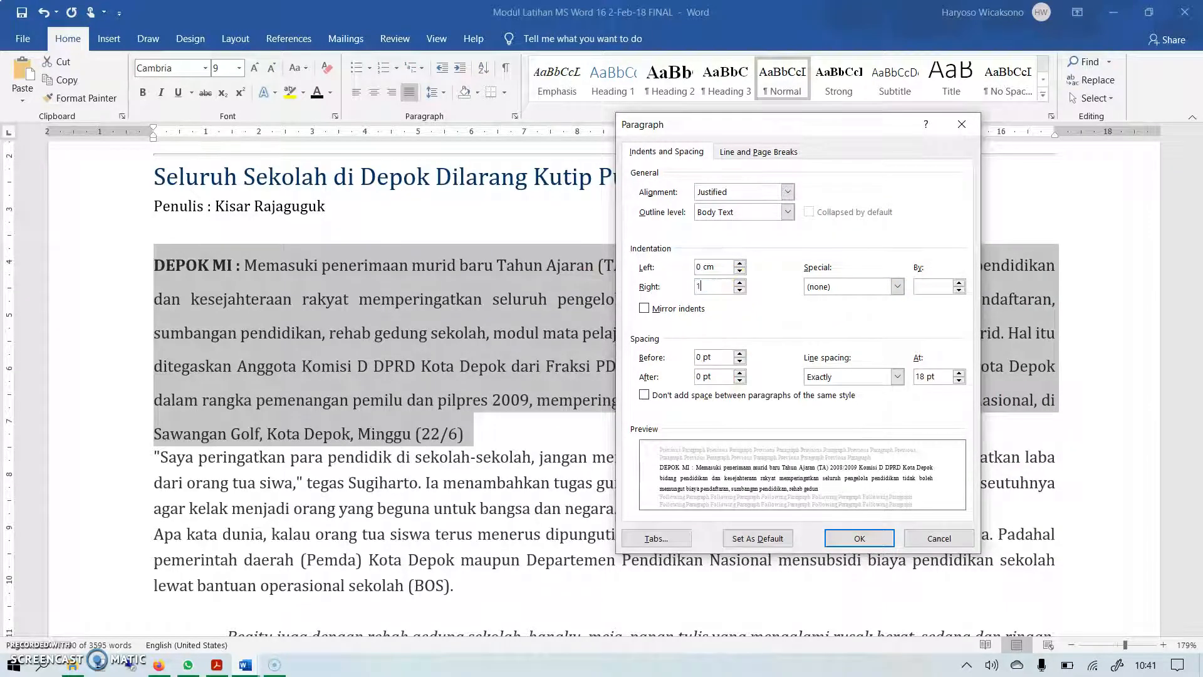
pyautogui.click(858, 539)
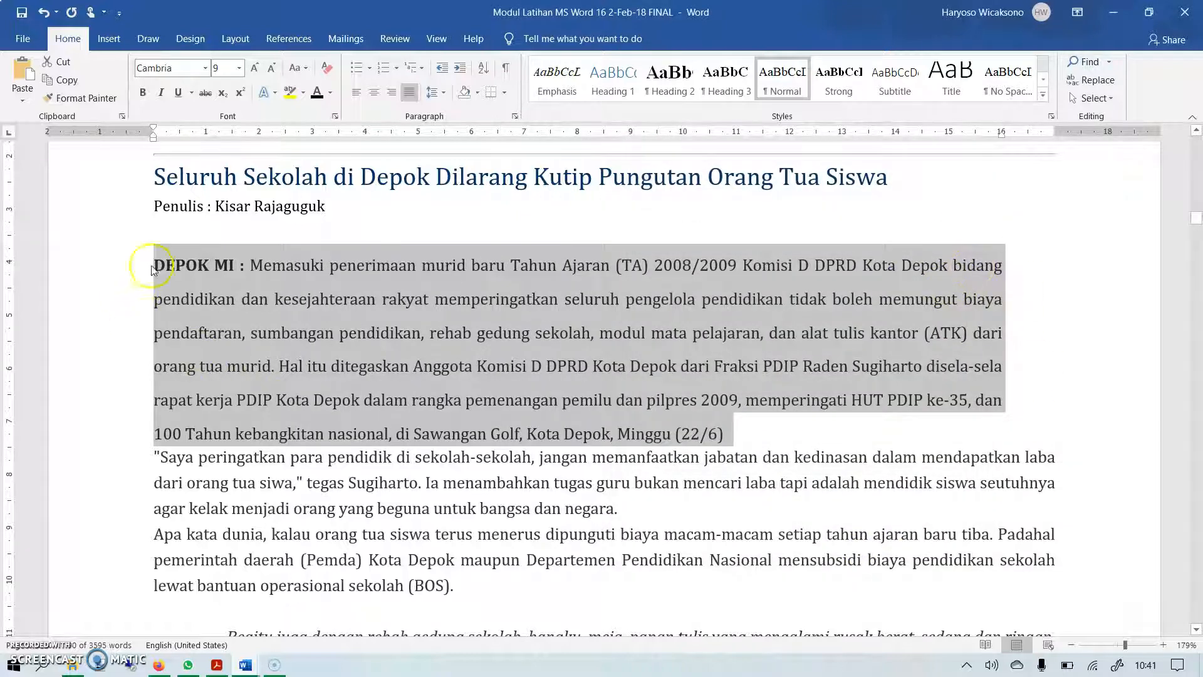
# Increase the left indent of the "DEPOK MI" paragraph by five levels.
pyautogui.click(459, 67)
pyautogui.click(460, 68)
pyautogui.click(459, 68)
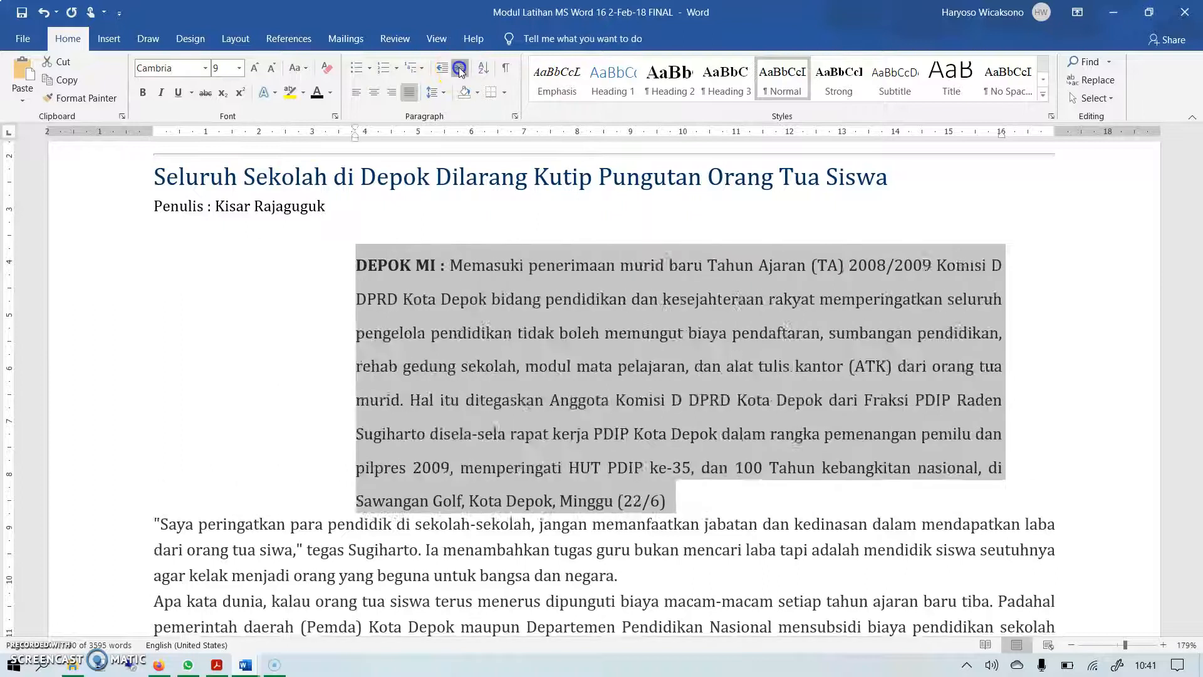
pyautogui.click(460, 68)
pyautogui.click(459, 67)
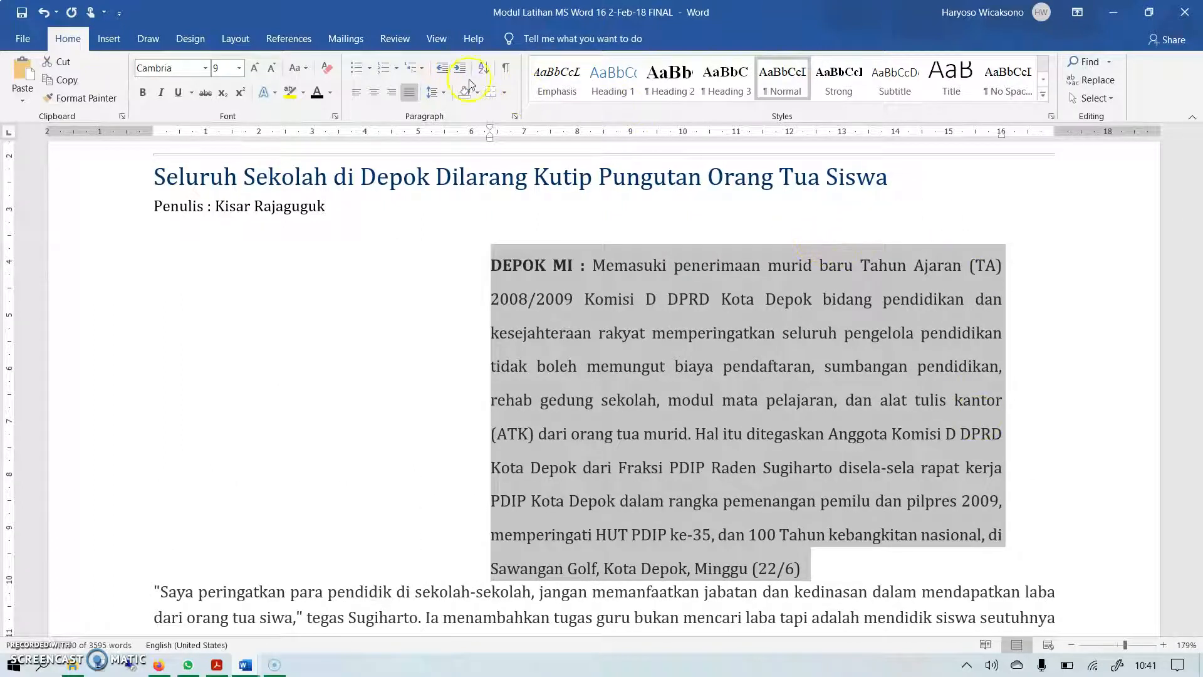
# Decrease the indent of the "DEPOK MI" paragraph by five levels, back to the left margin.
pyautogui.click(441, 68)
pyautogui.click(441, 68)
pyautogui.click(441, 68)
pyautogui.click(441, 67)
pyautogui.click(441, 67)
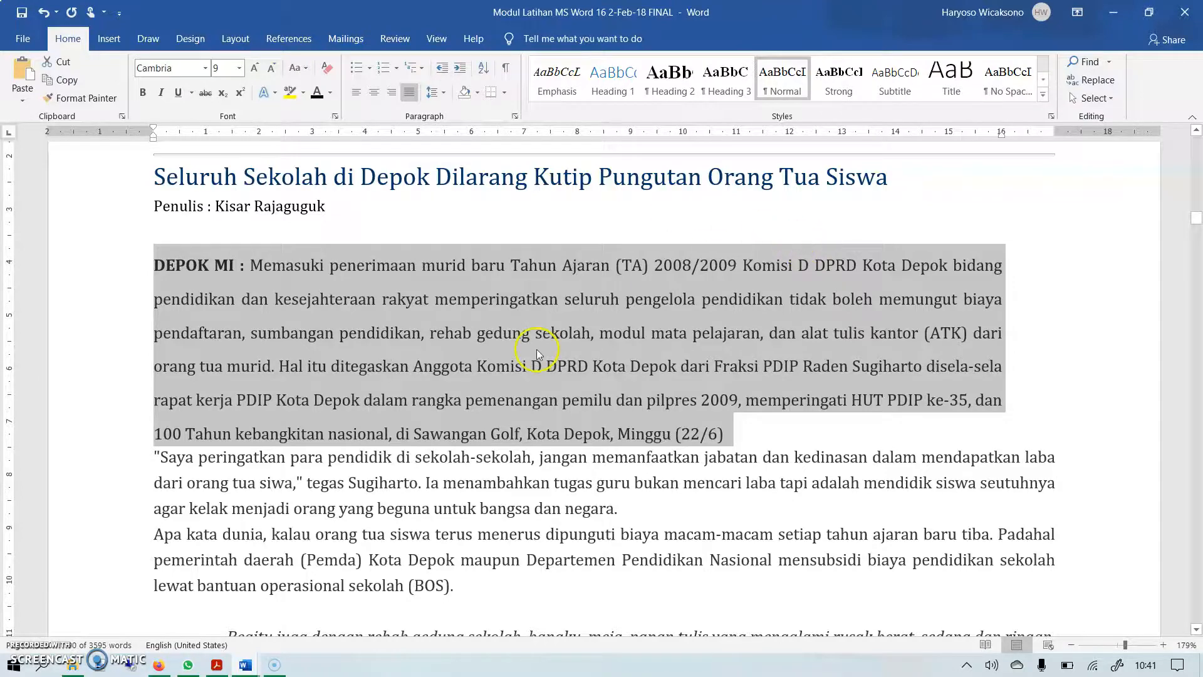
# Copy the bordered Daftar Isi illustration picture from the Latihan 10 exercise on tabs.
pyautogui.scroll(-15, 536, 348)
pyautogui.scroll(-5, 539, 352)
pyautogui.scroll(-15, 539, 352)
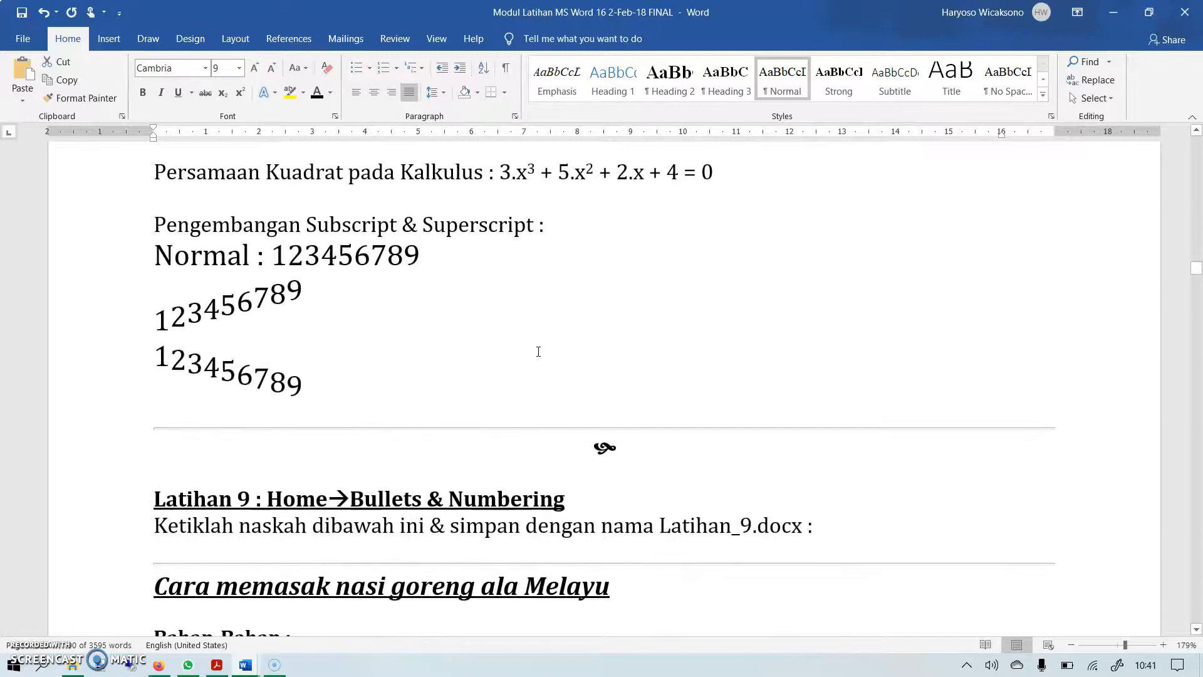
pyautogui.scroll(-15, 538, 352)
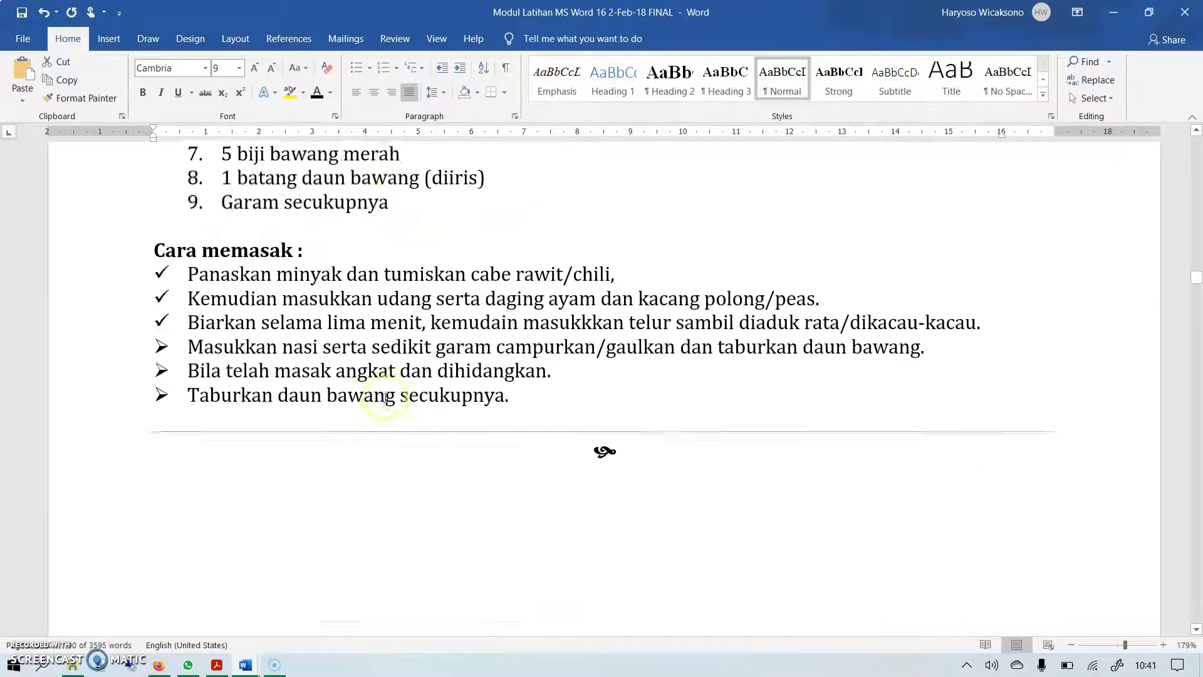
pyautogui.scroll(-6, 387, 403)
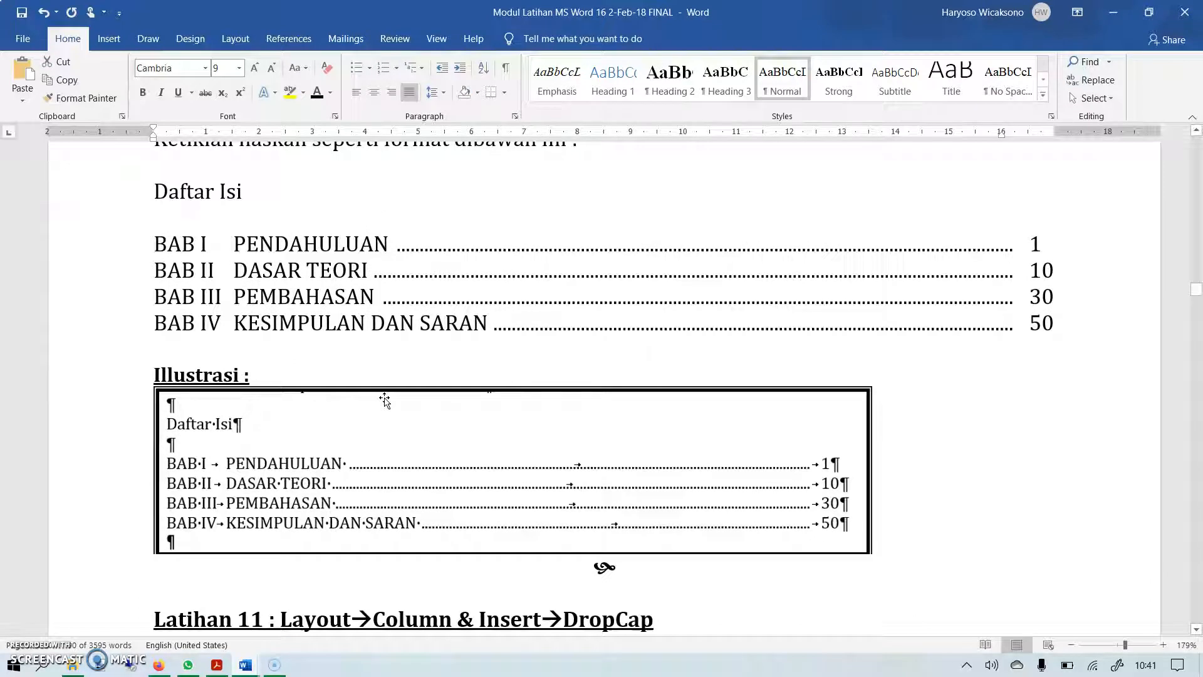
pyautogui.scroll(-3, 385, 401)
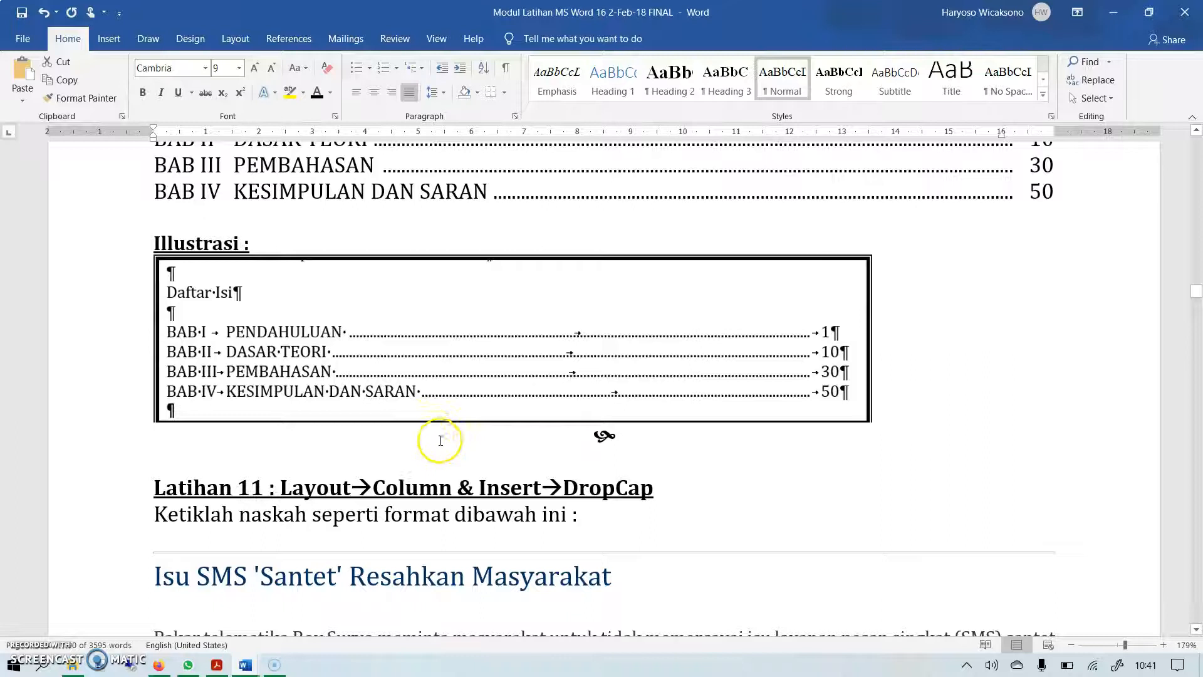
pyautogui.scroll(5, 445, 444)
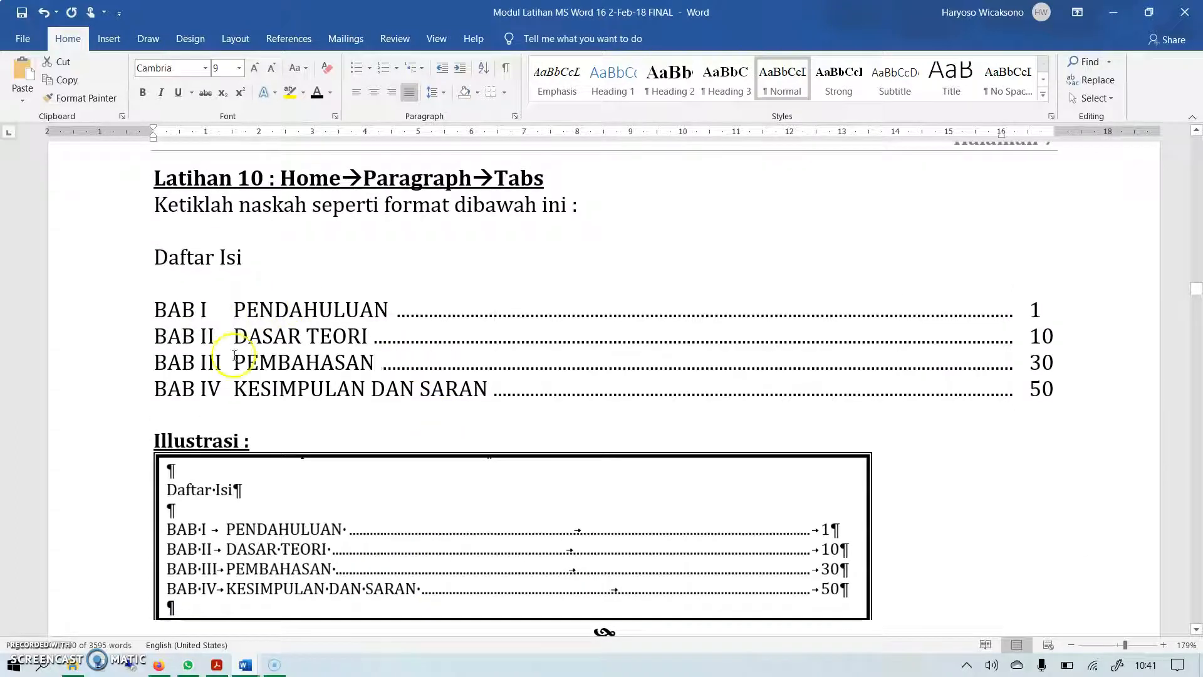
pyautogui.rightClick(370, 492)
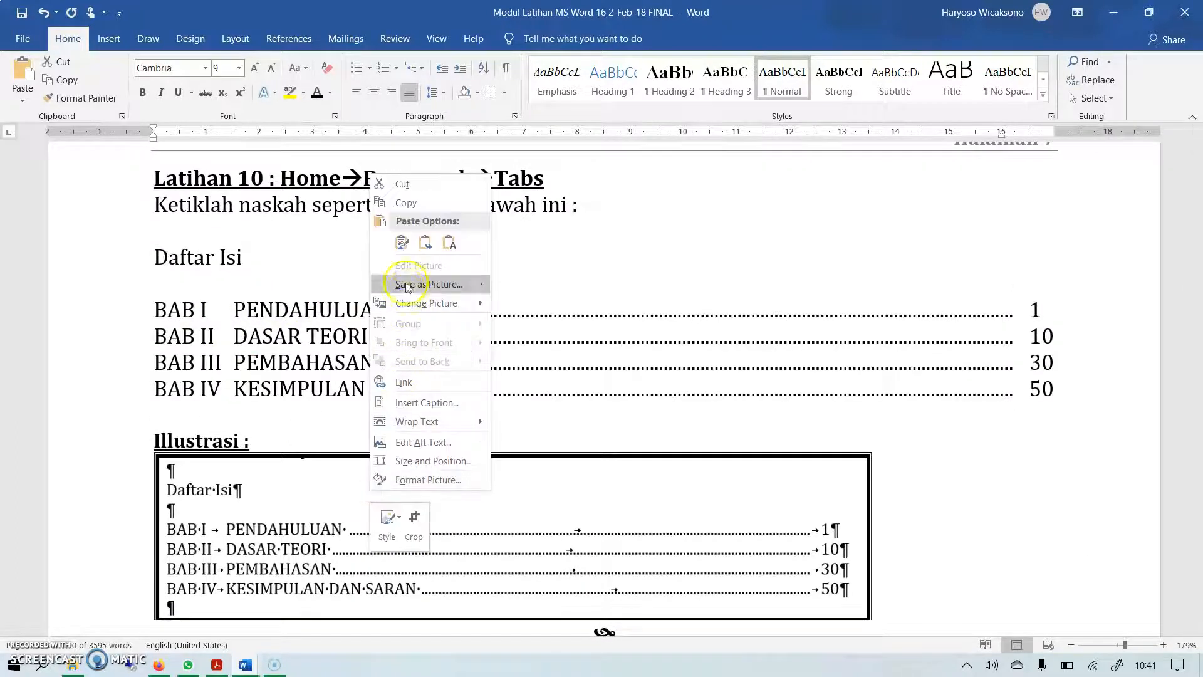
pyautogui.click(405, 202)
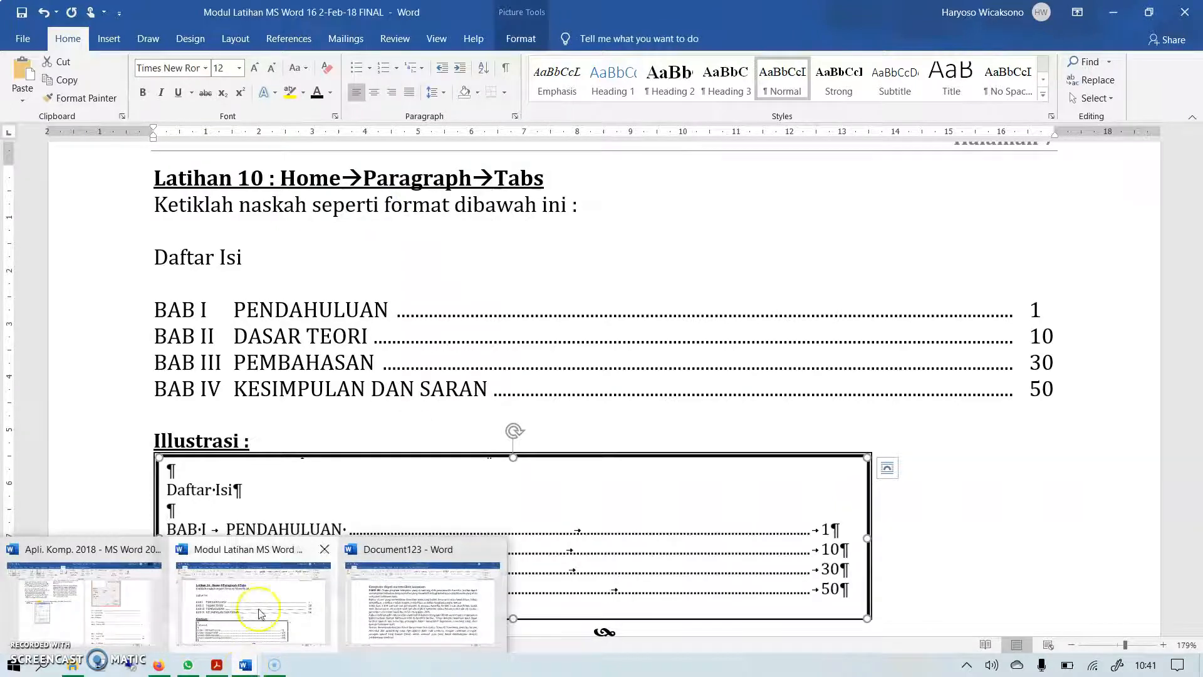
# Create a new blank document and add seven empty lines to it.
pyautogui.click(28, 45)
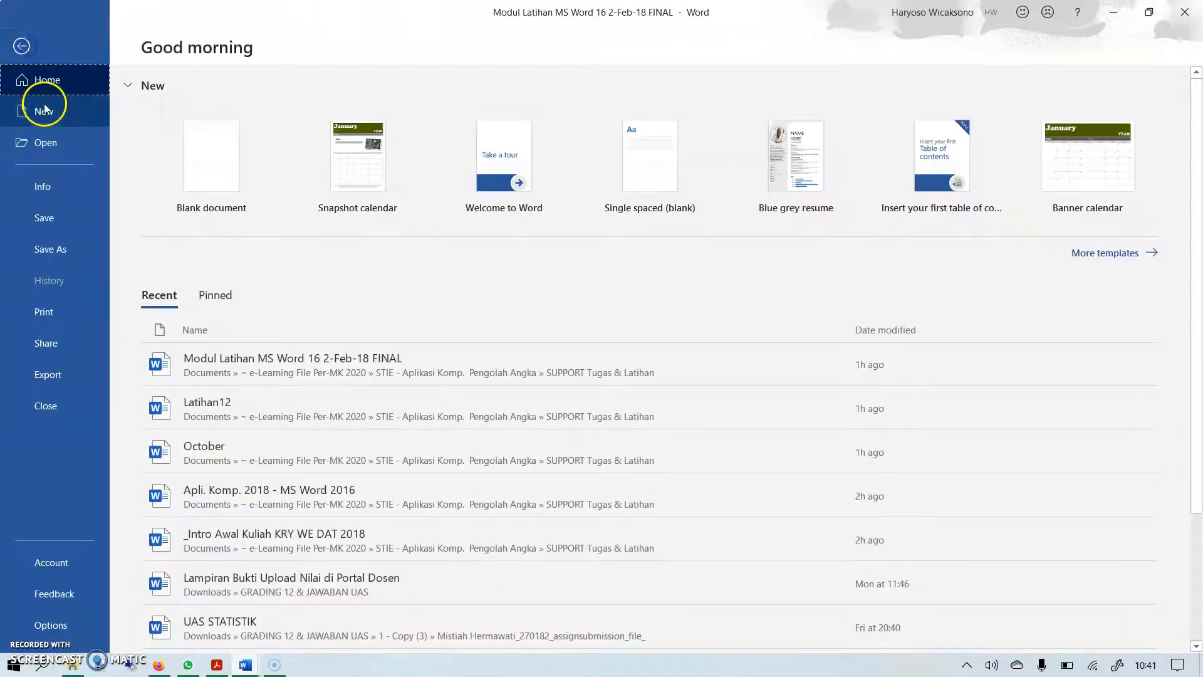
pyautogui.click(44, 111)
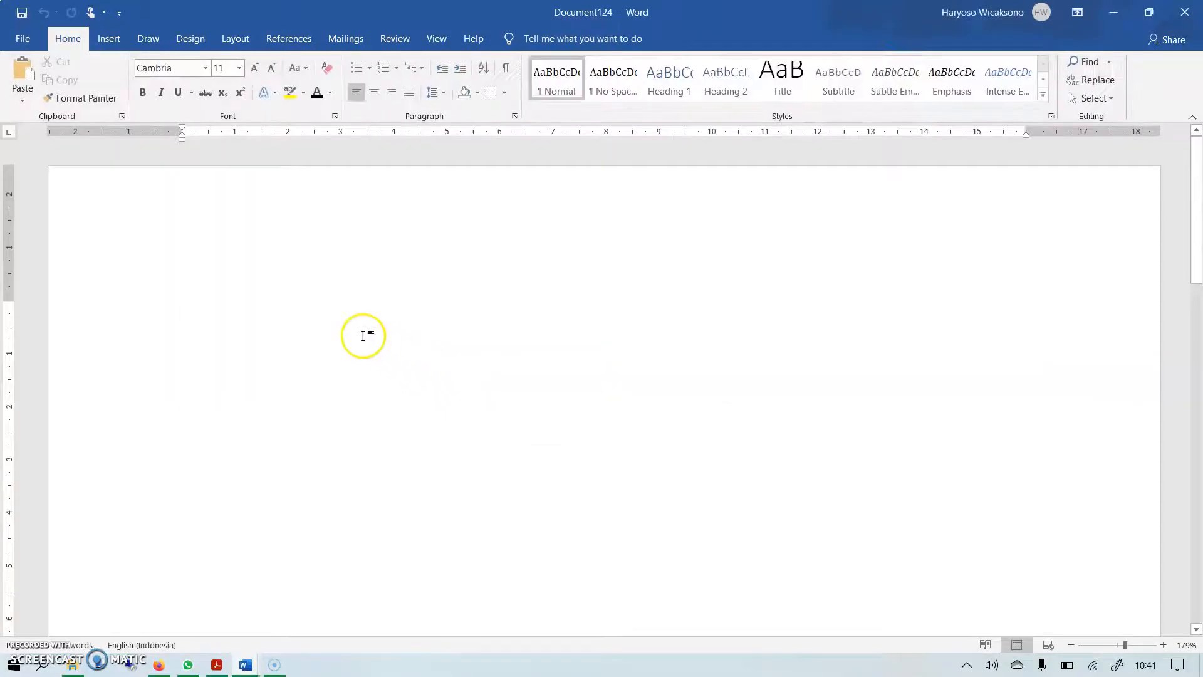
pyautogui.press('Return')
pyautogui.press('Return')
pyautogui.press('Return')
pyautogui.press('Return')
pyautogui.press('Return')
pyautogui.press('Return')
pyautogui.press('Return')
# Paste the copied Daftar Isi illustration on the first line and place the cursor on the empty line below it.
pyautogui.rightClick(184, 327)
pyautogui.click(220, 400)
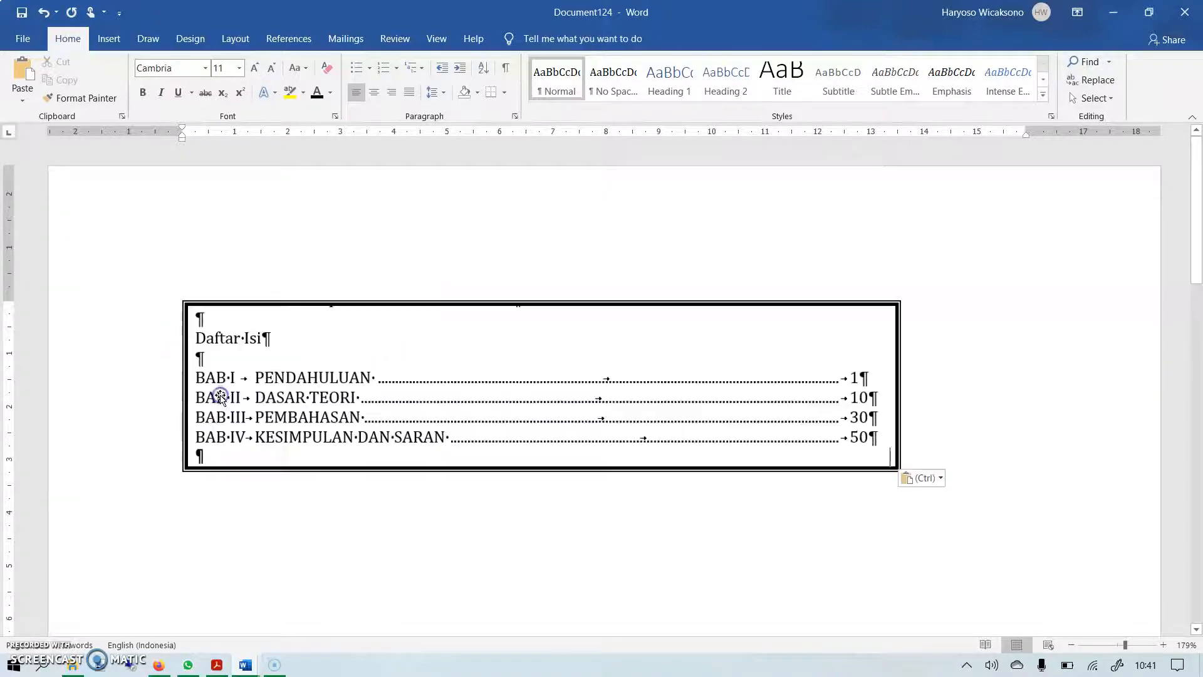
pyautogui.click(256, 509)
pyautogui.scroll(-1, 350, 518)
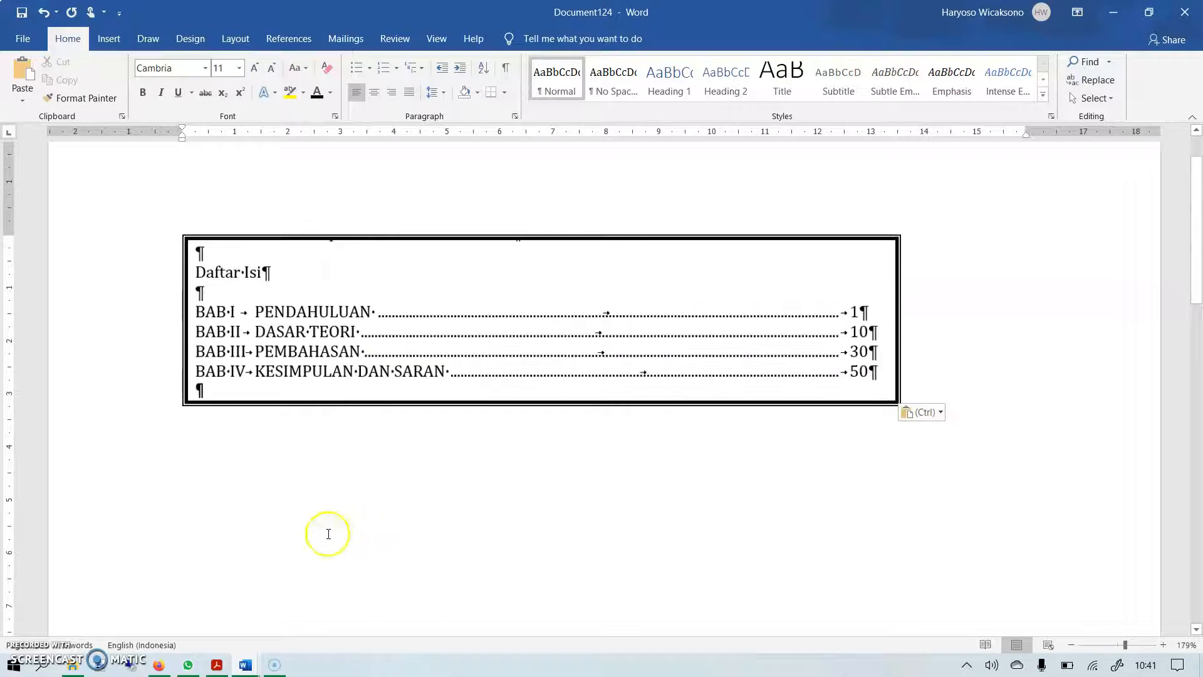
# Return to the Modul Latihan MS Word document and add a new line "BAB V" below the BAB IV entry.
pyautogui.moveTo(244, 669)
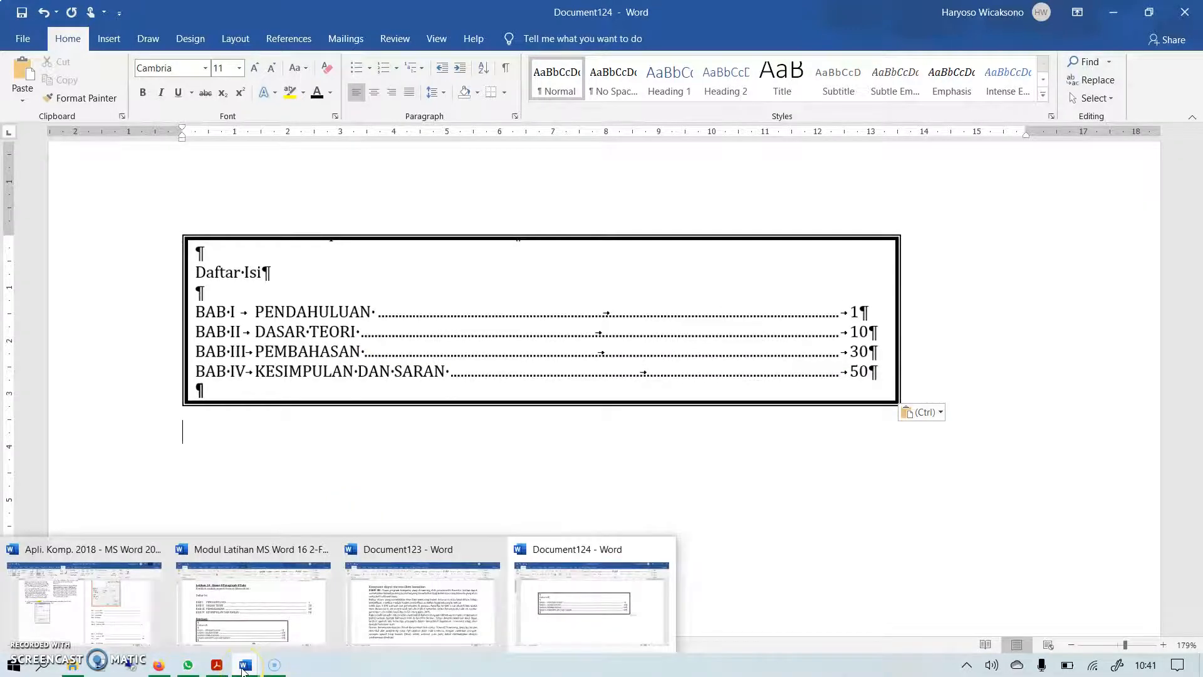
pyautogui.click(241, 605)
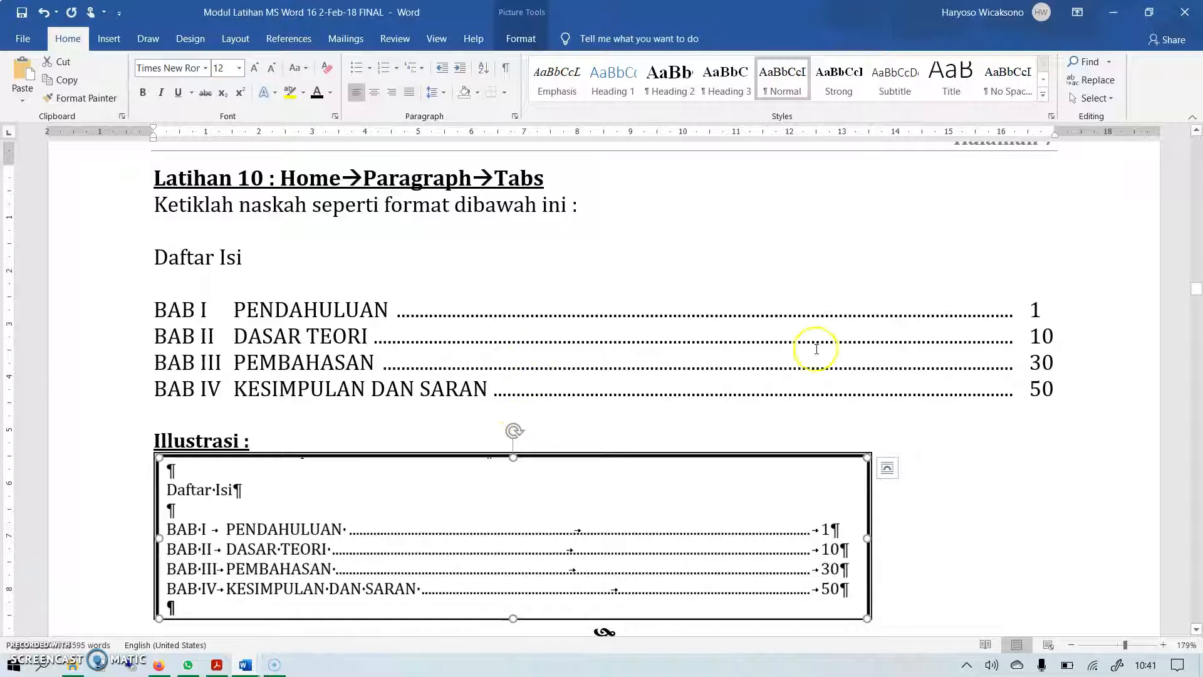
pyautogui.click(1090, 373)
pyautogui.click(1074, 395)
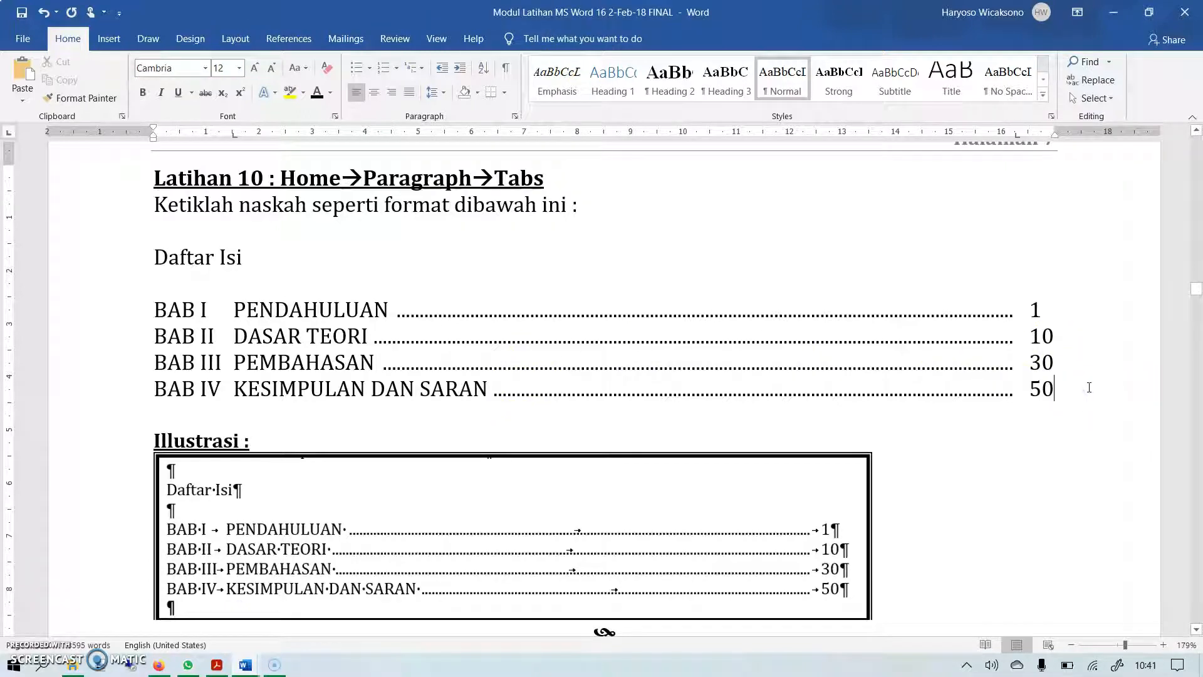
pyautogui.press('Return')
pyautogui.write('BAB V')
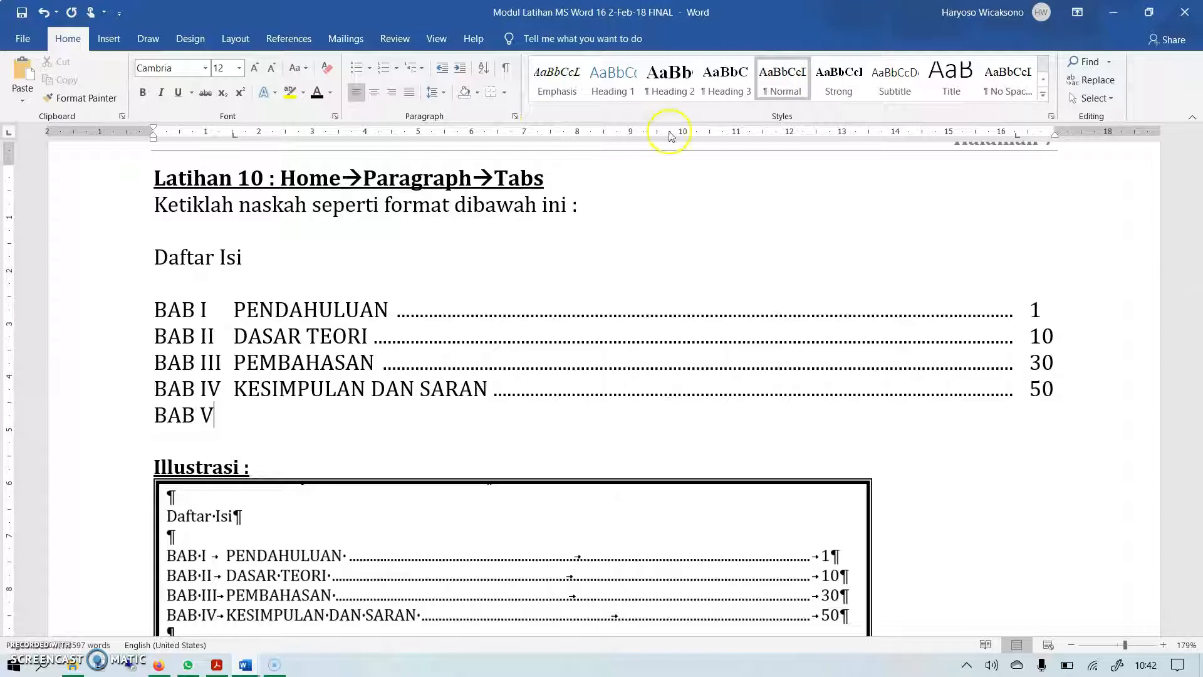
# Show the formatting marks and add the title "DAFTAR PUSTAKA" at the first tab stop of the BAB V line.
pyautogui.click(508, 69)
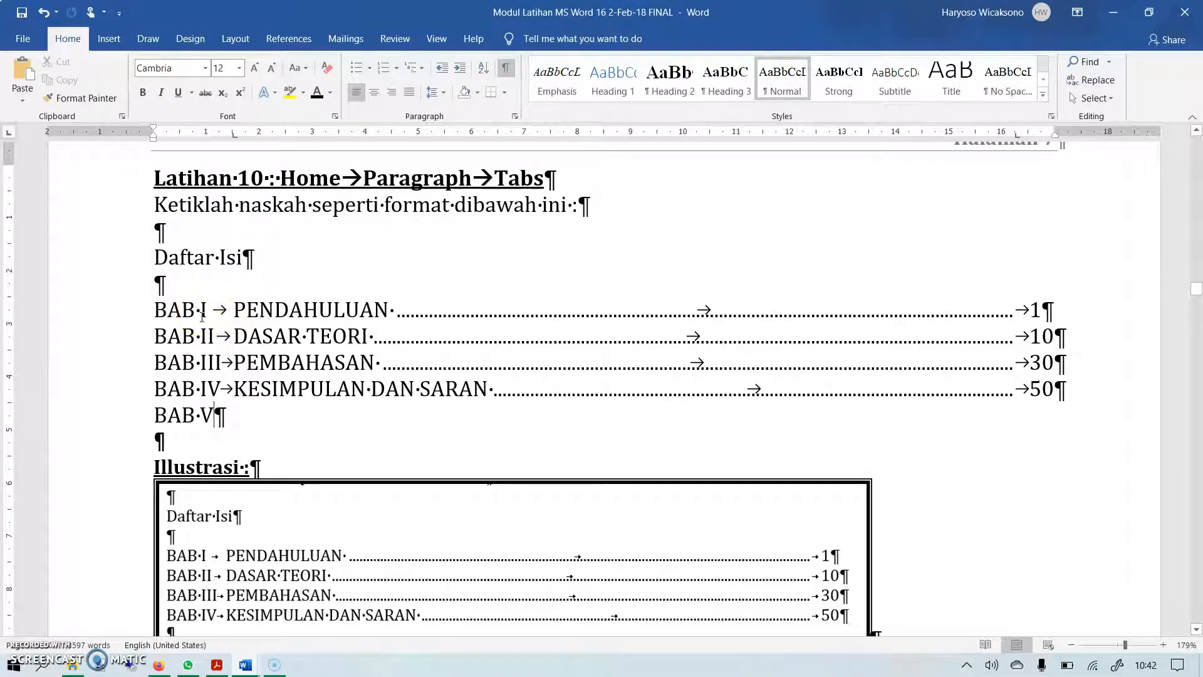
pyautogui.click(225, 314)
pyautogui.click(209, 421)
pyautogui.press('Tab')
pyautogui.write('DAFT')
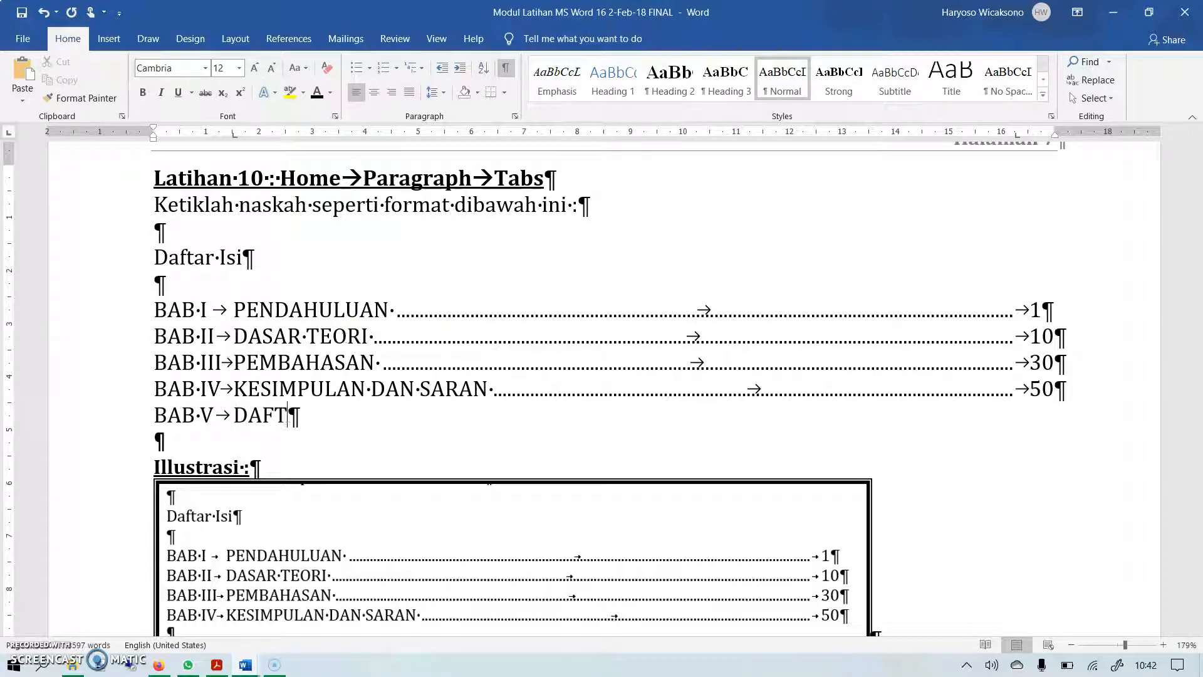
pyautogui.write('AR PUSTAKA')
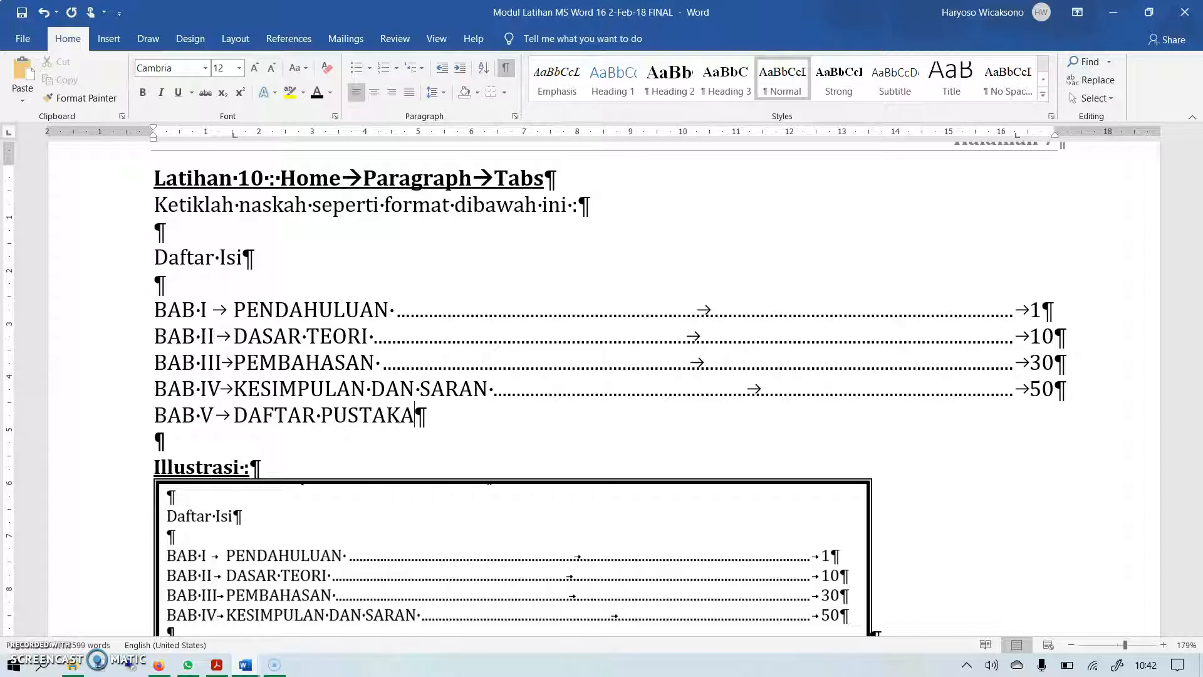
# Complete the BAB V line with a dotted tab leader and page number 60, and start a new line below it.
pyautogui.press('Tab')
pyautogui.press('Tab')
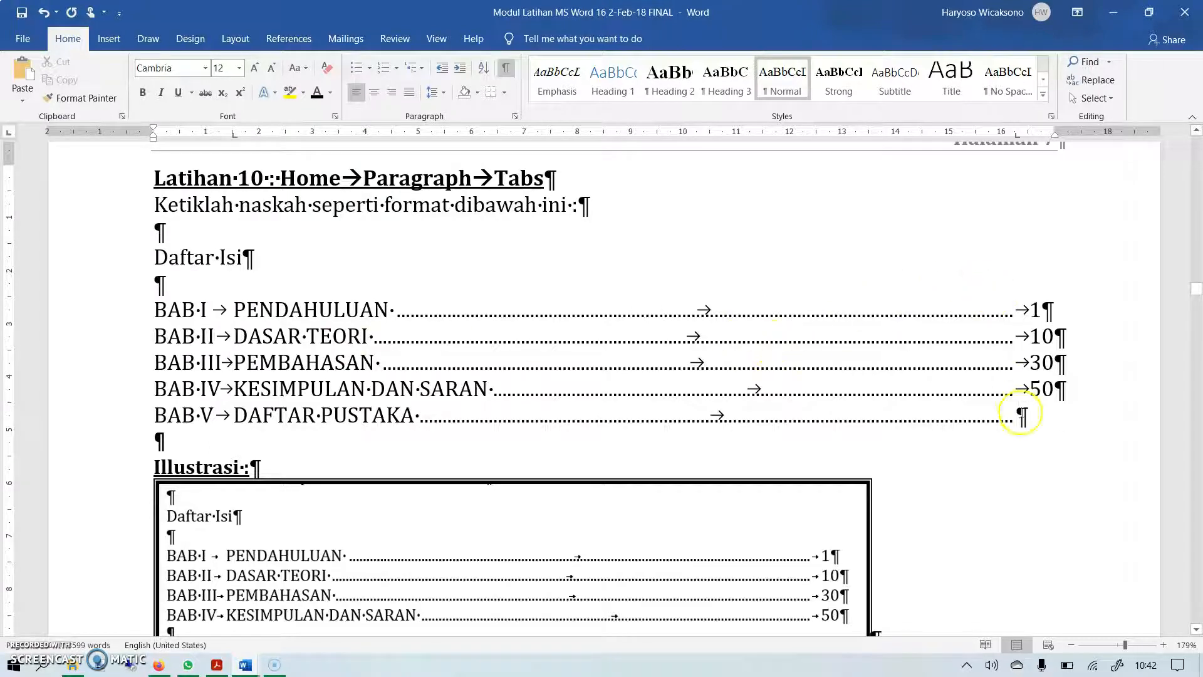
pyautogui.press('Tab')
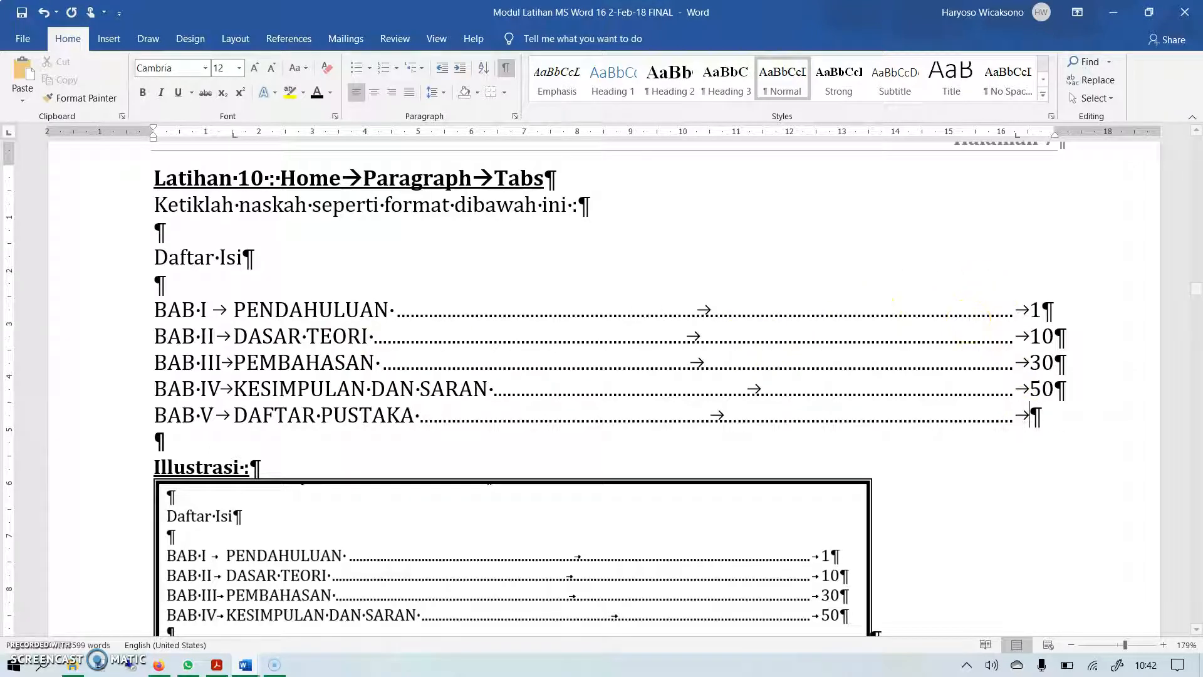
pyautogui.write('60')
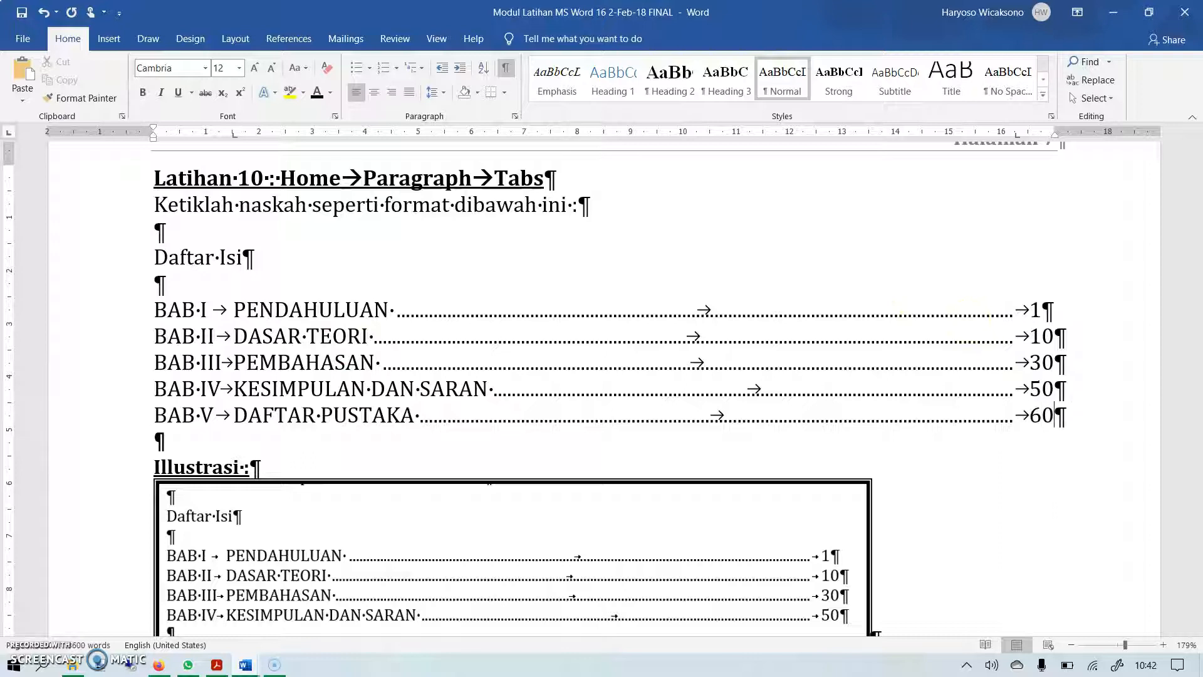
pyautogui.press('Return')
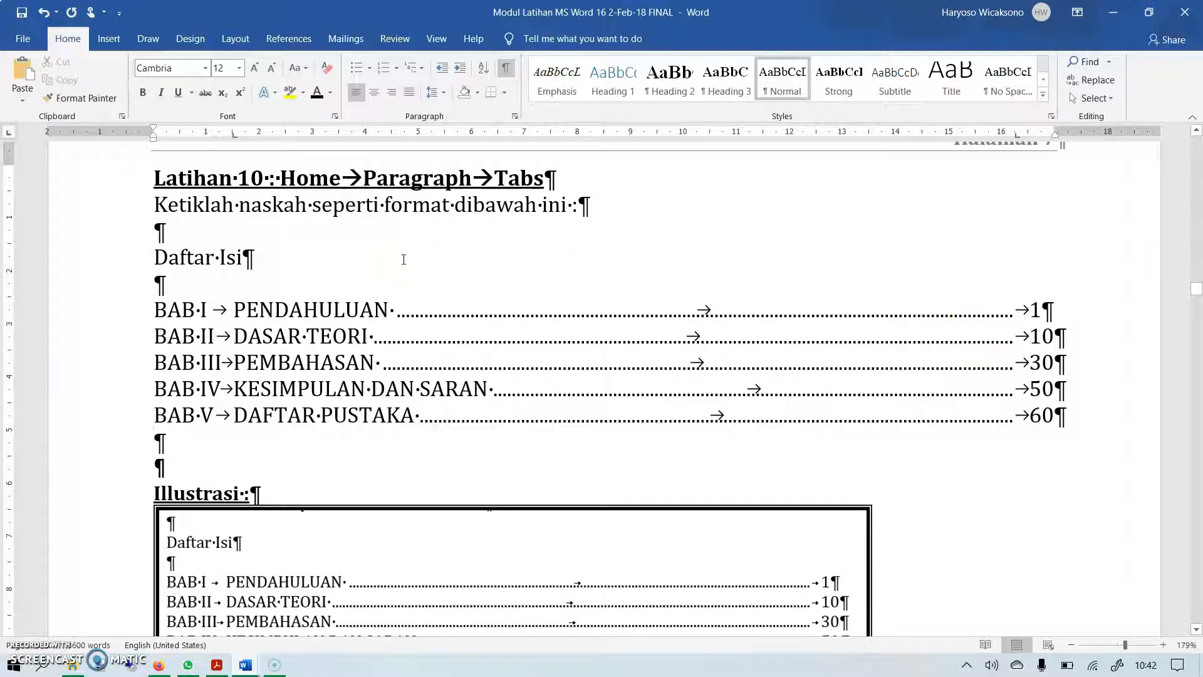
# Place the cursor at the start of the BAB I line in the Daftar Isi list.
pyautogui.click(151, 144)
pyautogui.click(156, 312)
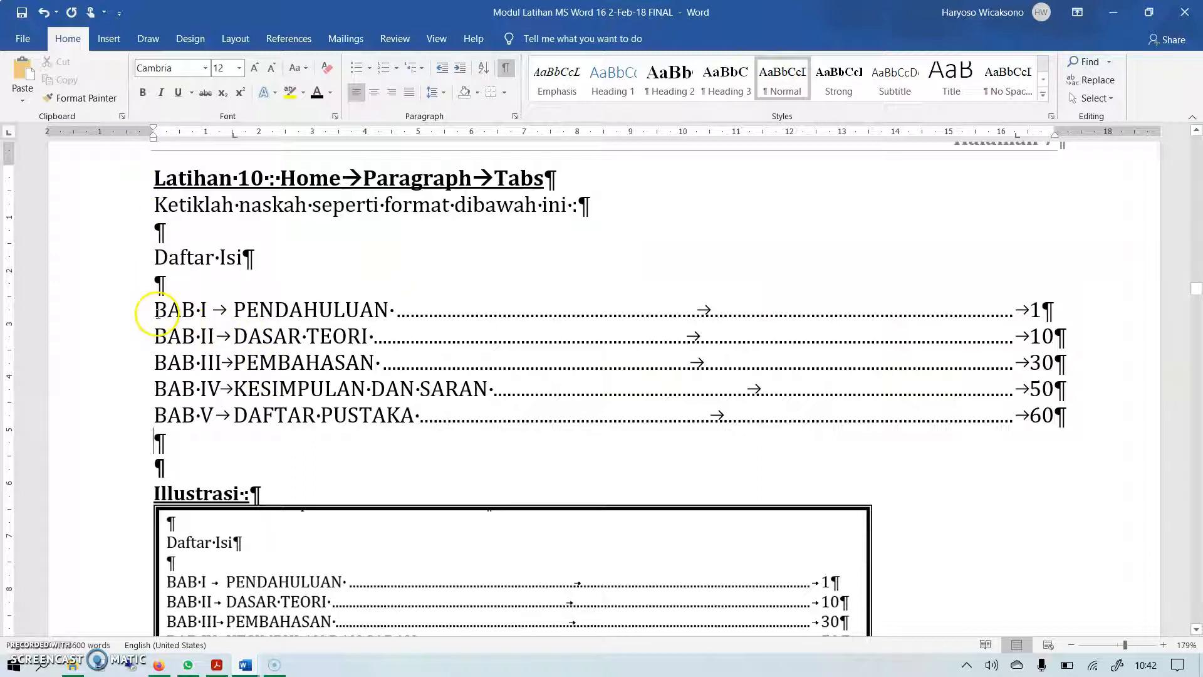